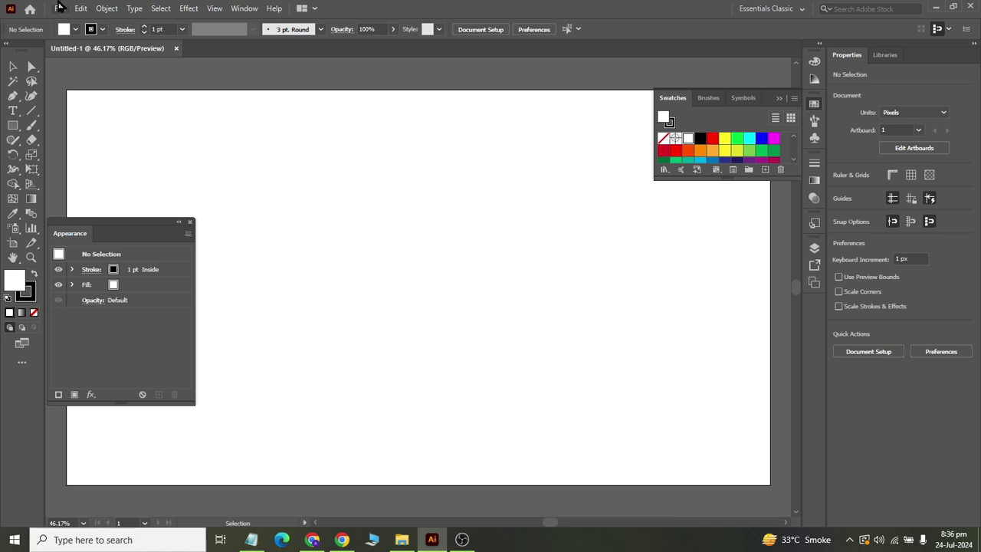
- Start placing a file and browse to the Assignment folder inside ai_fILES in Documents
click(59, 9)
click(77, 265)
drag(617, 115, 617, 303)
scroll(61, 180, up, 10)
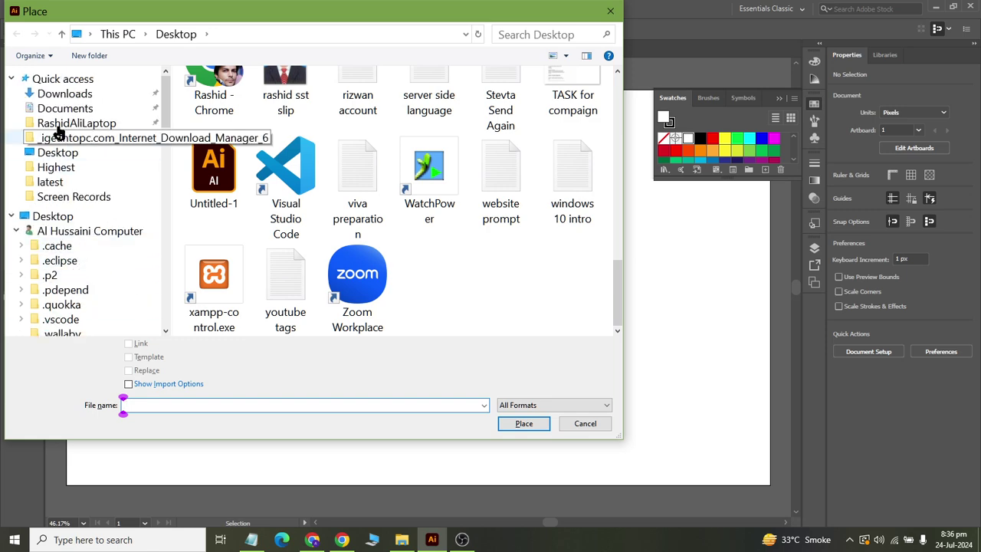
click(57, 108)
click(381, 108)
text(ai)
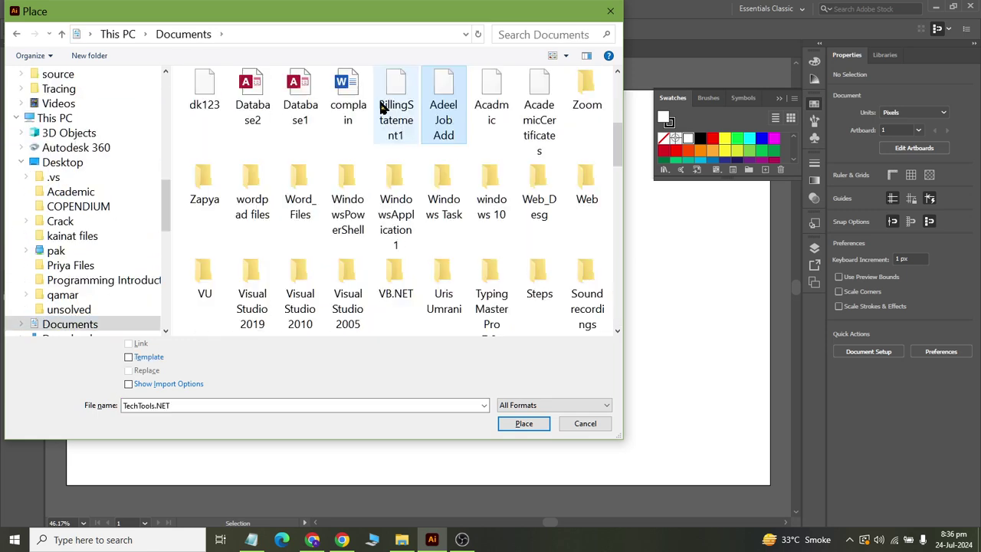
key(Return)
text(as)
key(Return)
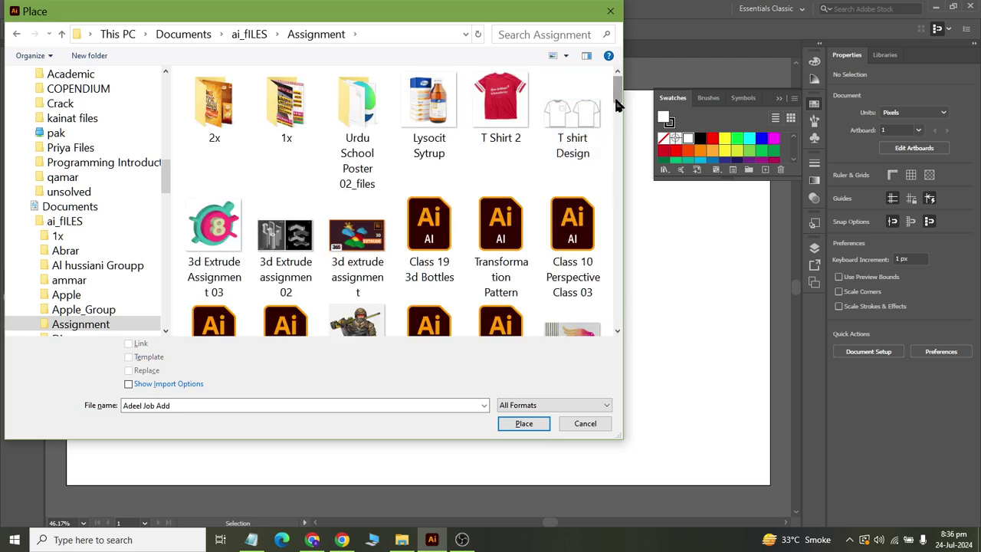
- Place the Trace Logo 03 image on the artboard and move it near the artboard's centre
drag(614, 95, 597, 107)
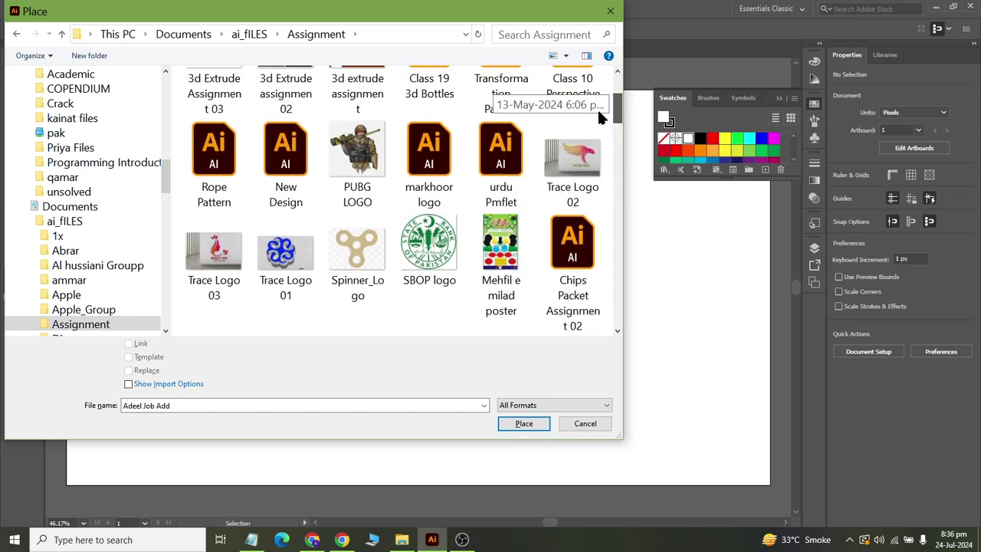
double_click(213, 246)
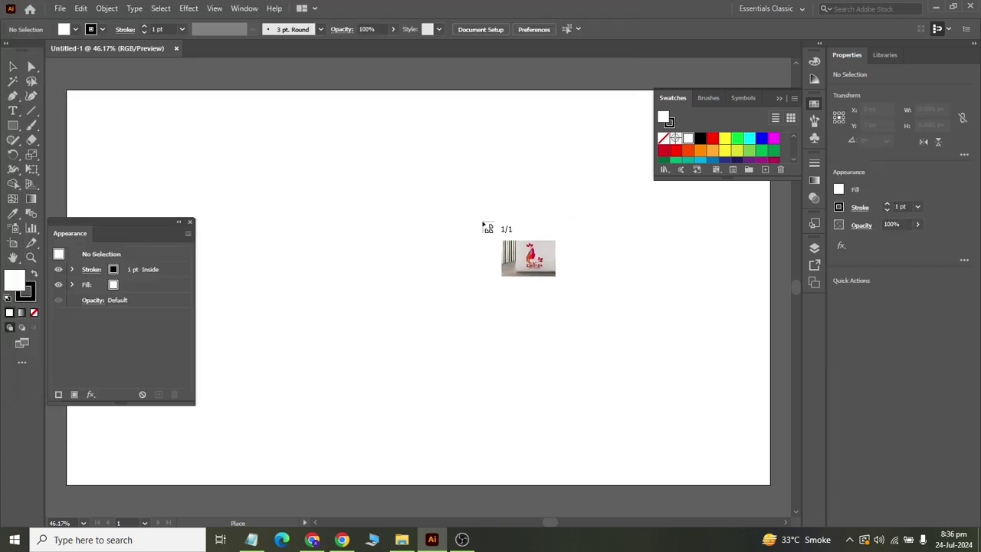
click(357, 226)
drag(561, 344, 456, 266)
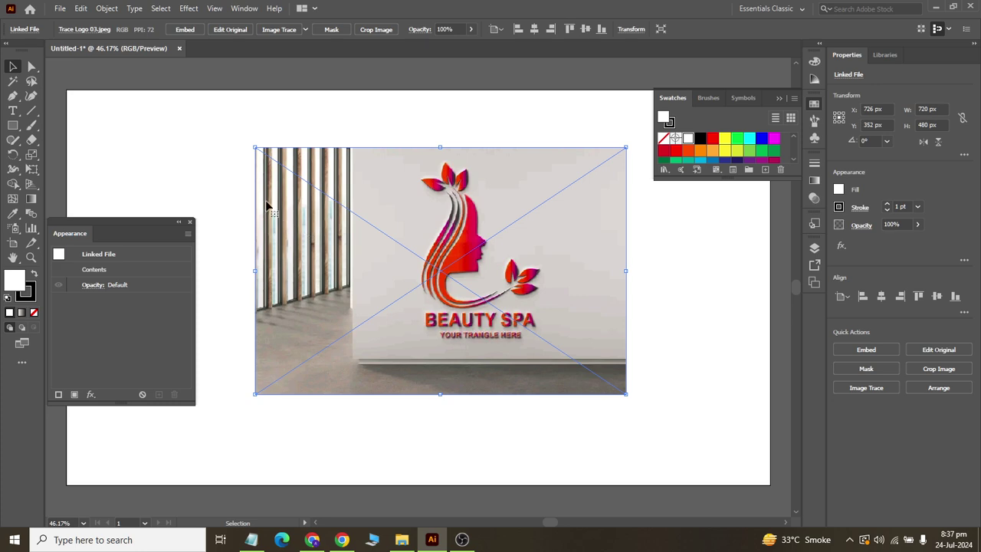
- Show the Layers panel, detach it as a floating panel and make it taller
key(F7)
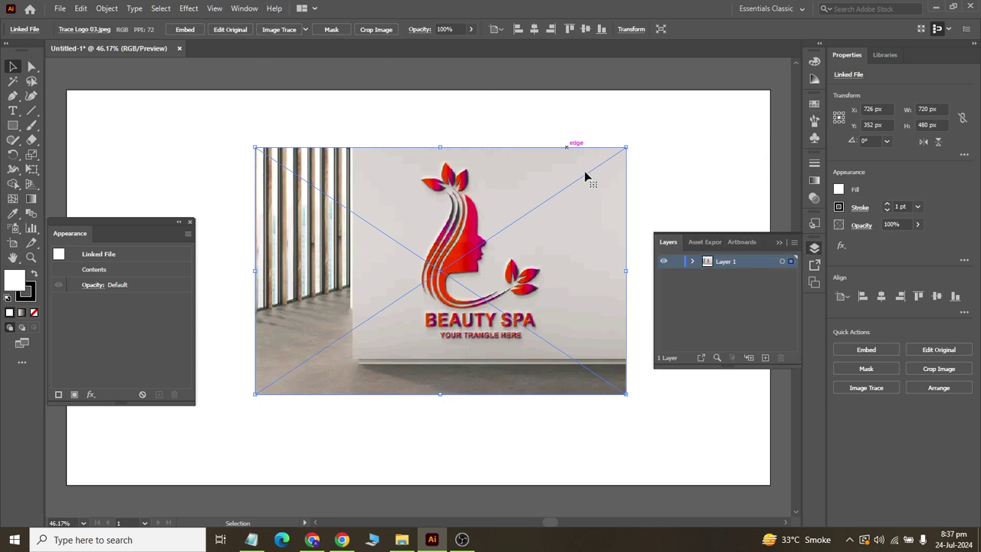
drag(665, 241, 544, 131)
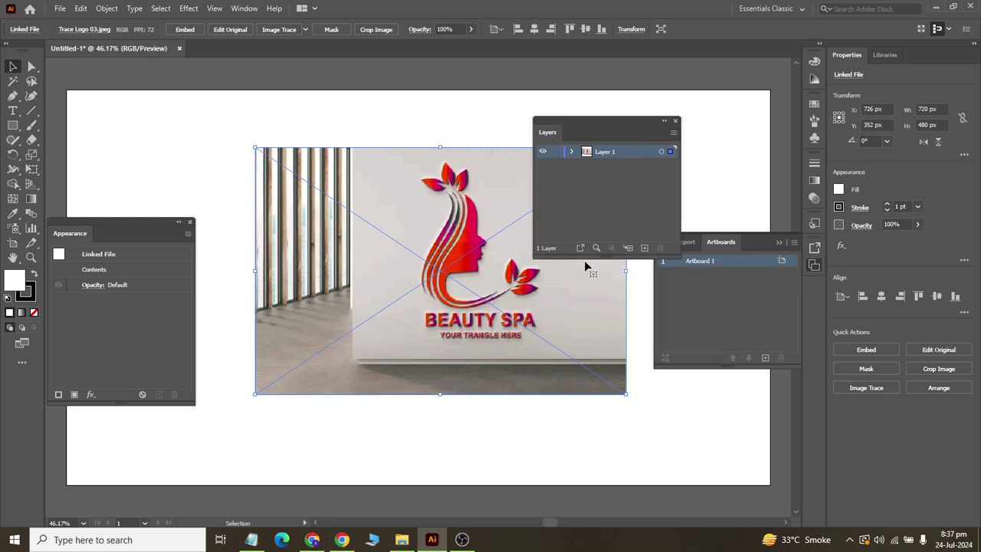
drag(585, 255, 585, 437)
drag(578, 125, 621, 125)
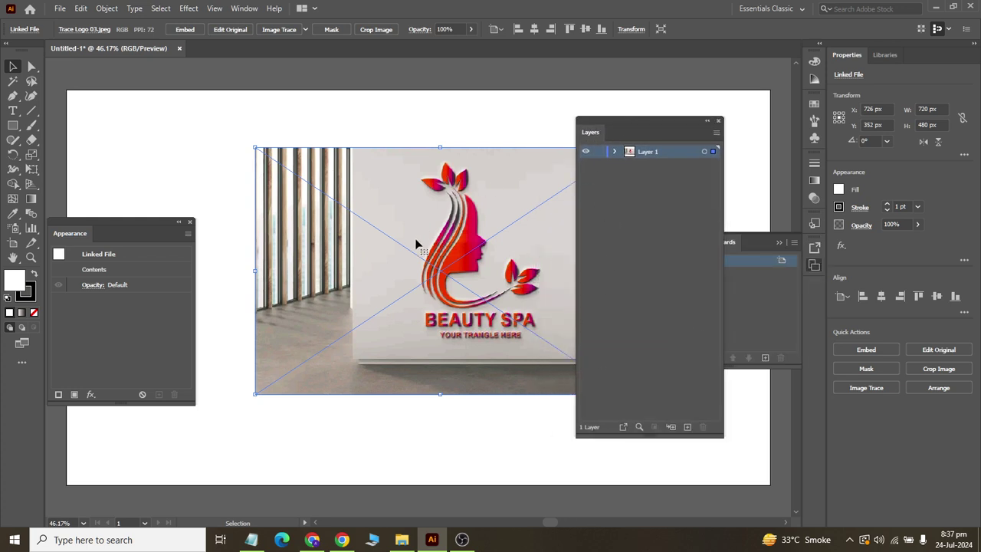
- Shift the placed image slightly left and enlarge it proportionally to about 984 by 656 px
drag(420, 262, 375, 258)
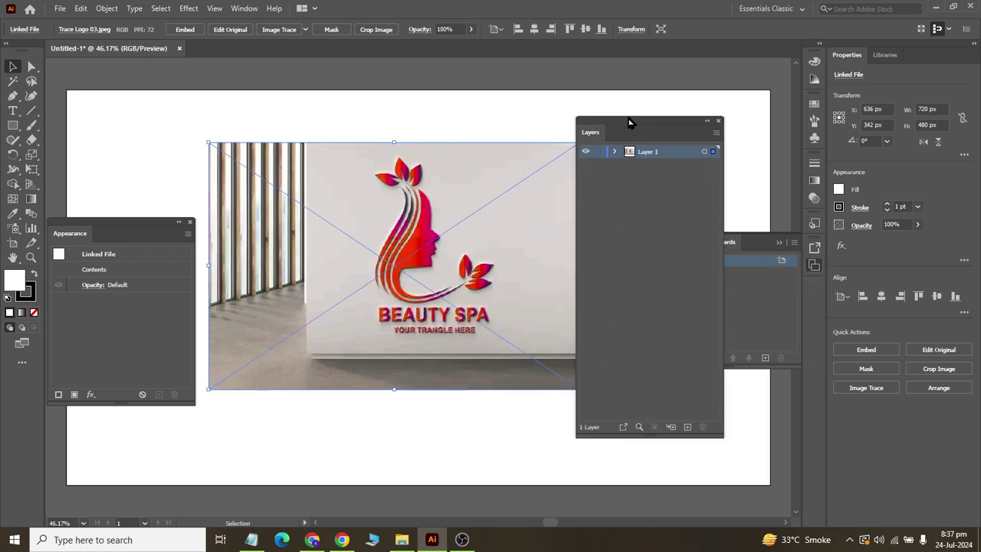
drag(629, 123, 130, 190)
drag(579, 389, 647, 434)
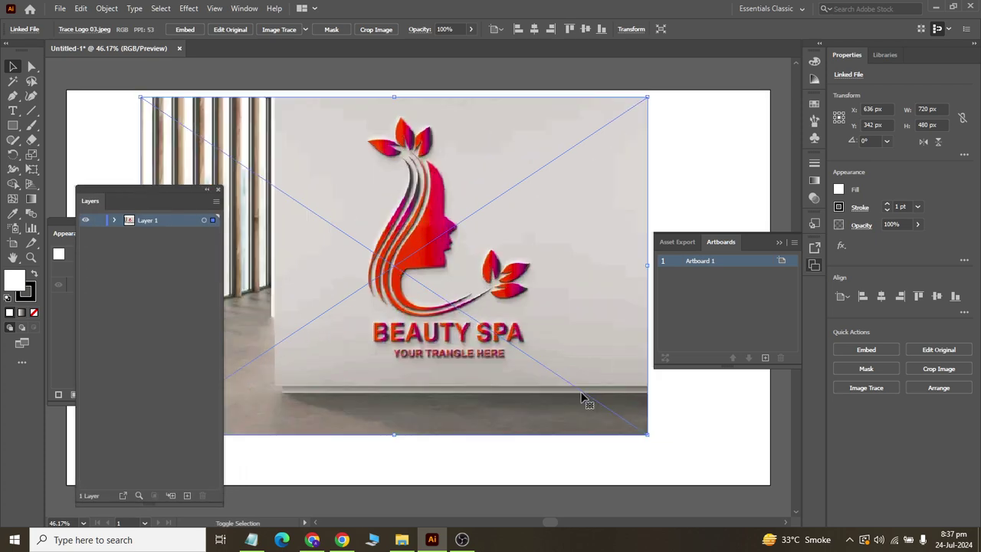
drag(132, 188, 647, 163)
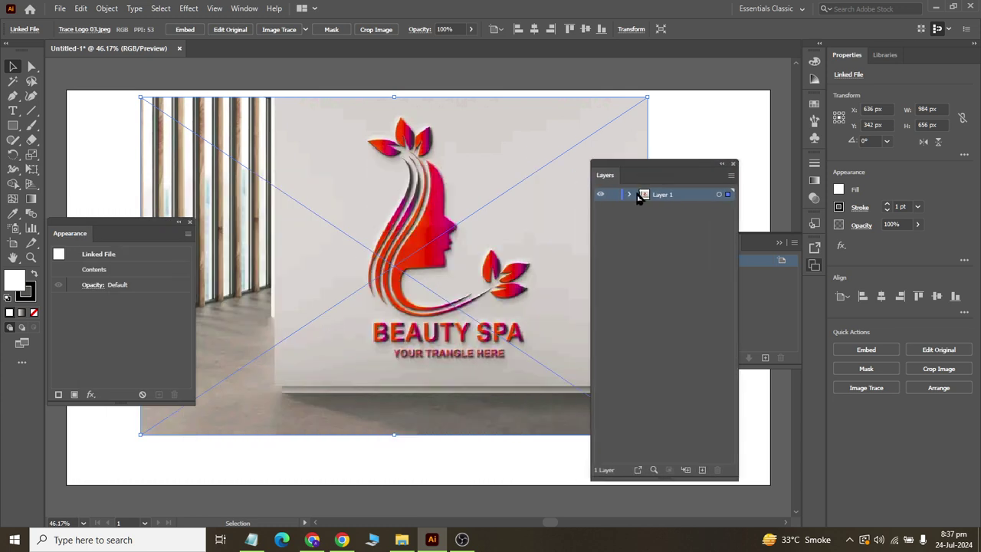
- Dim the images on Layer 1 to 30 percent, and embed the linked logo image slightly lower on the artboard
click(692, 220)
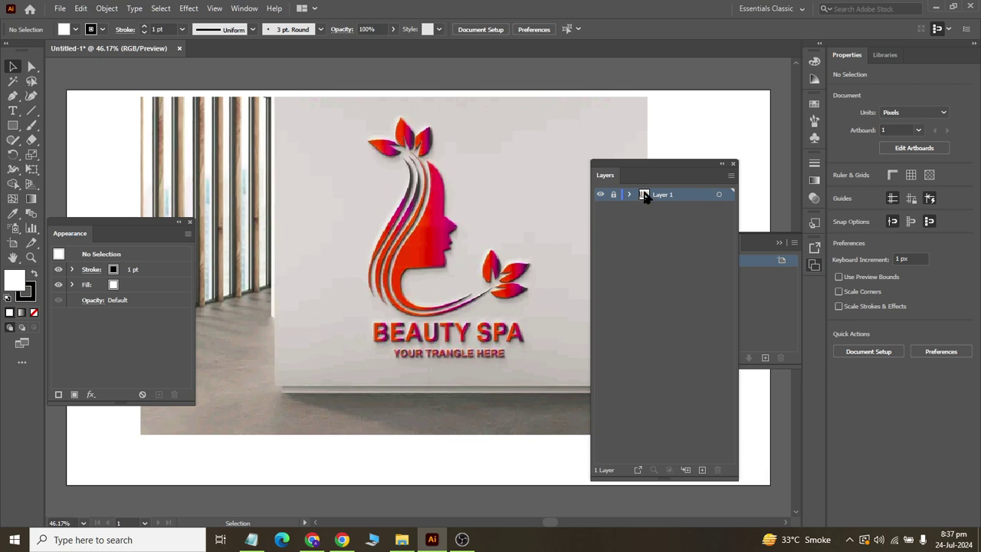
click(727, 194)
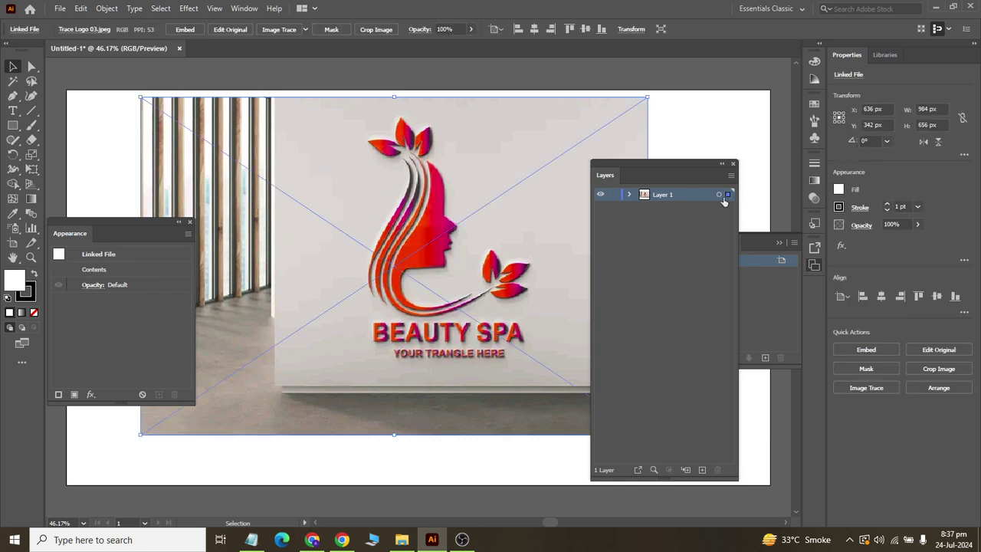
double_click(650, 201)
click(189, 324)
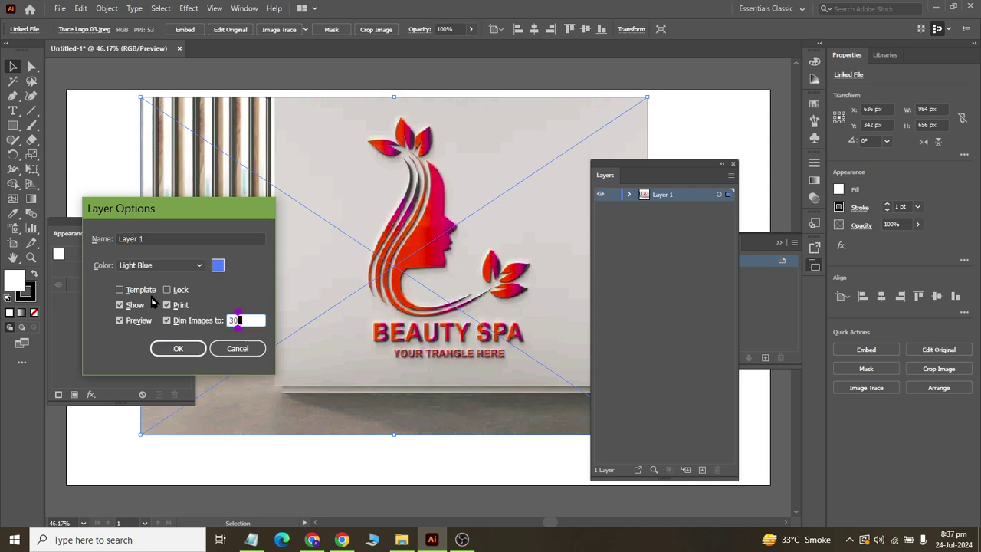
click(184, 353)
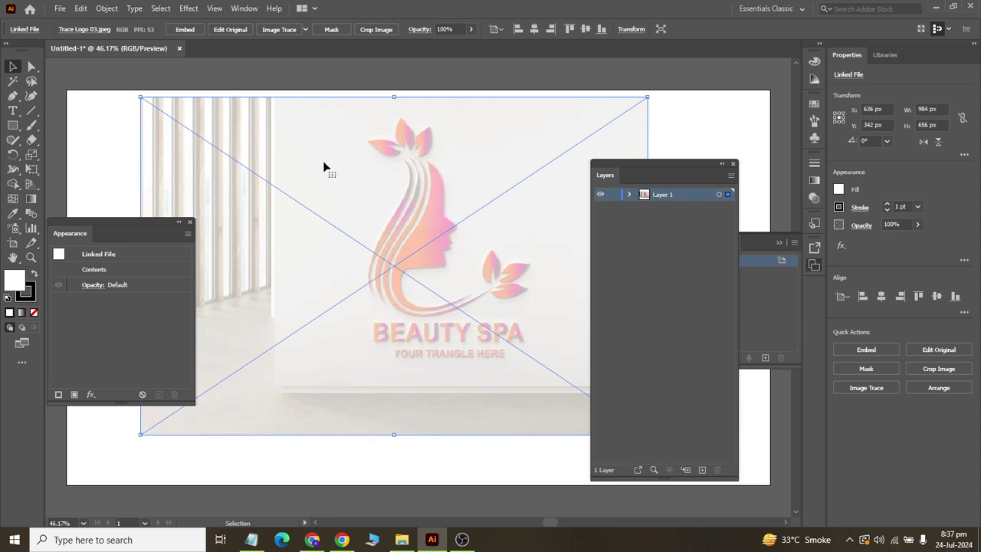
click(185, 29)
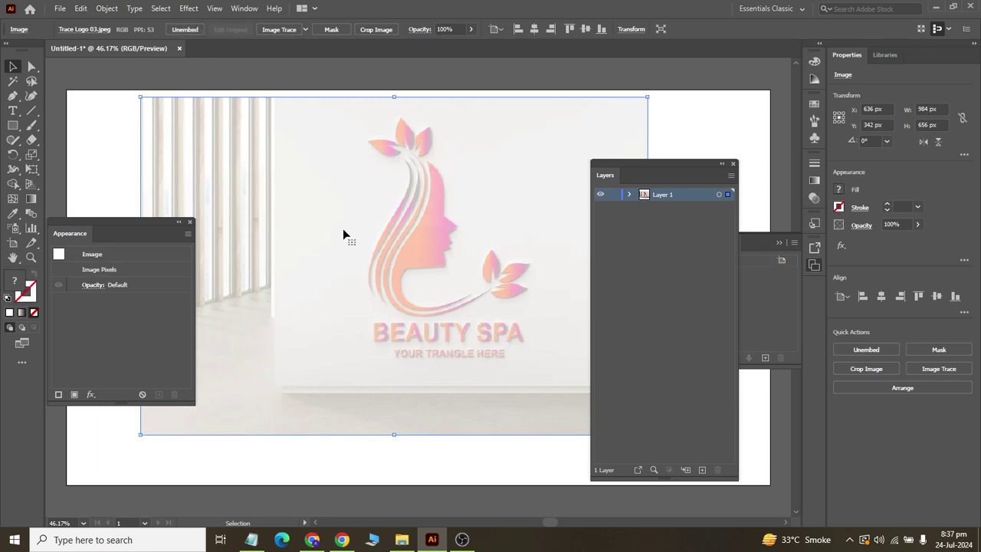
mouse_move(445, 253)
mouse_down()
mouse_move(438, 292)
mouse_move(441, 258)
mouse_up()
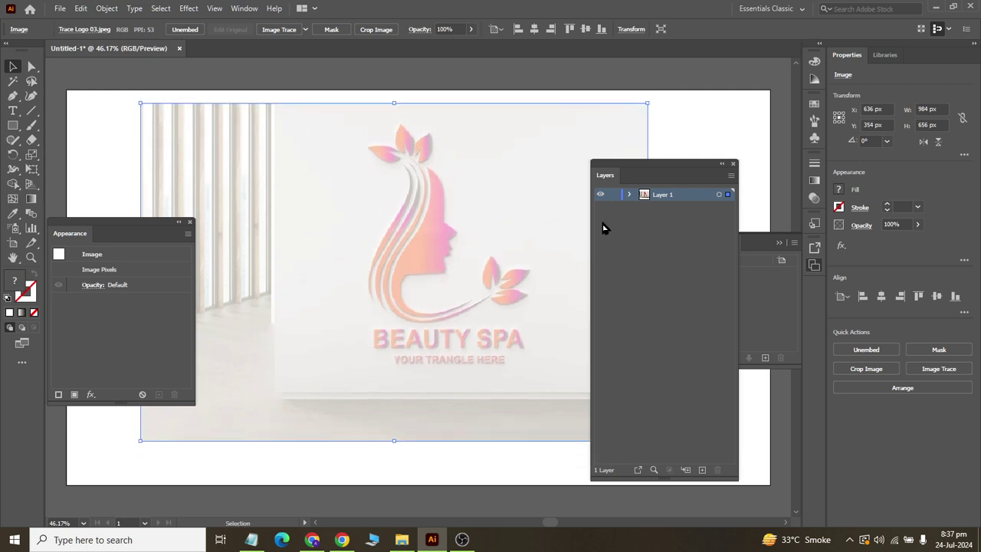
- Lock Layer 1 and add a new layer above it, collapsing the Layers panel to finish
click(613, 194)
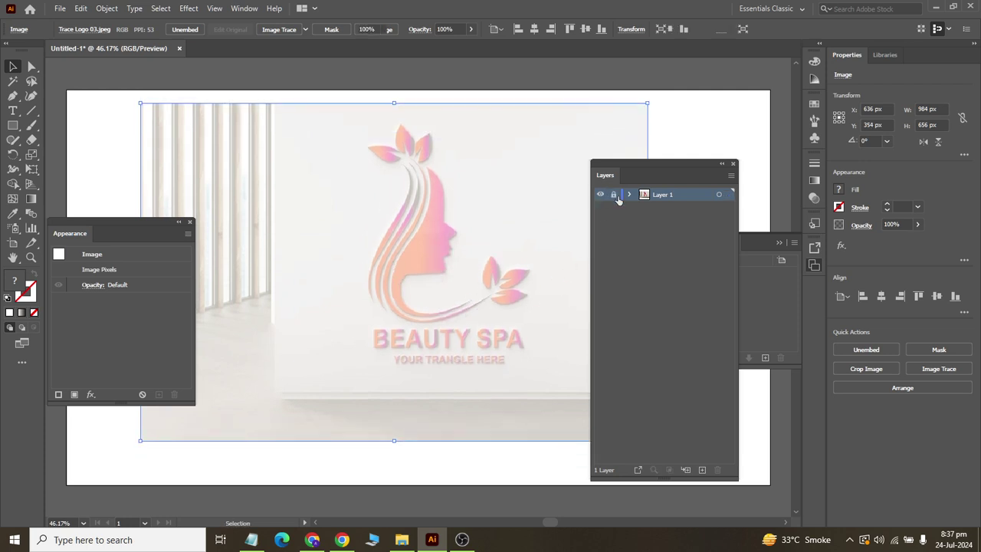
click(702, 470)
scroll(551, 221, up, 2)
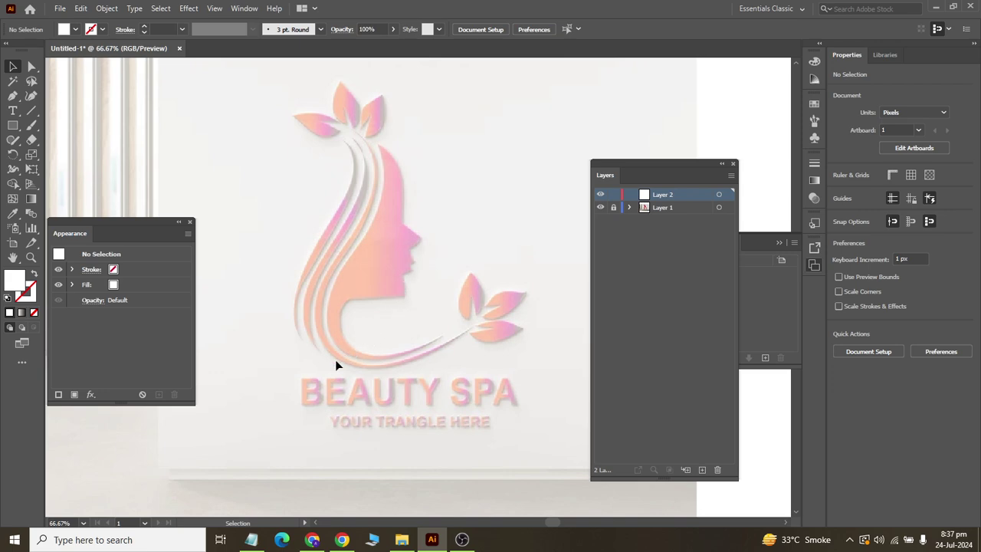
scroll(328, 364, up, 1)
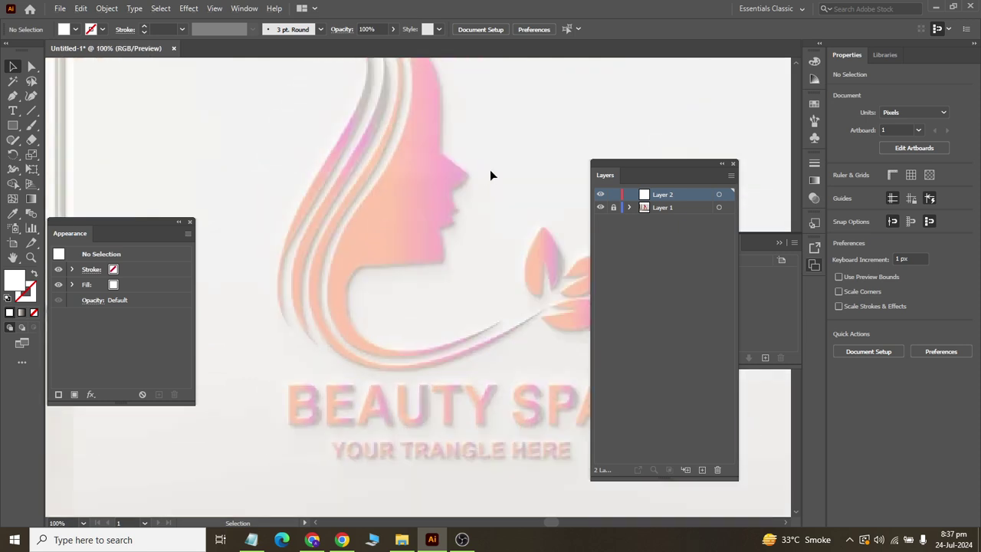
scroll(490, 165, up, 3)
scroll(489, 167, up, 2)
scroll(486, 170, down, 1)
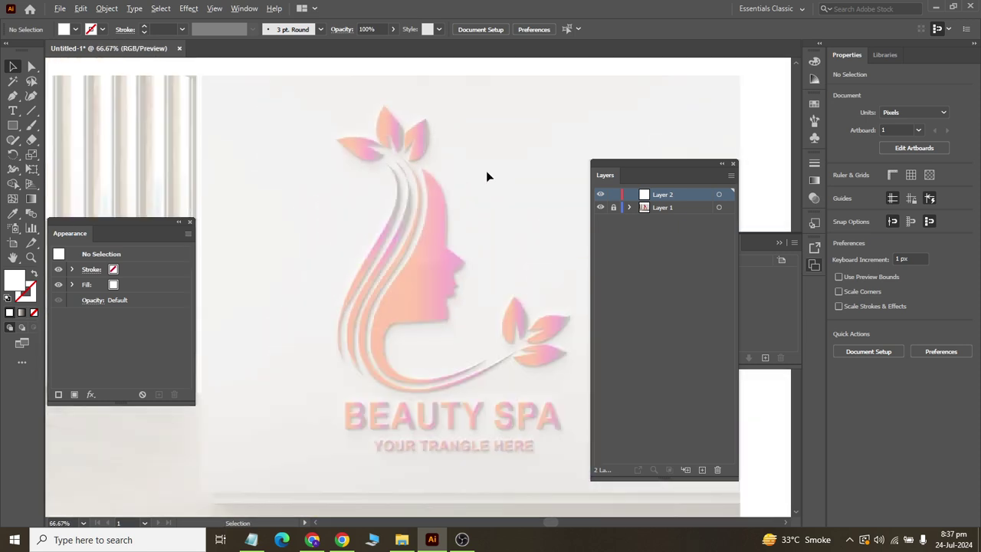
drag(639, 166, 705, 171)
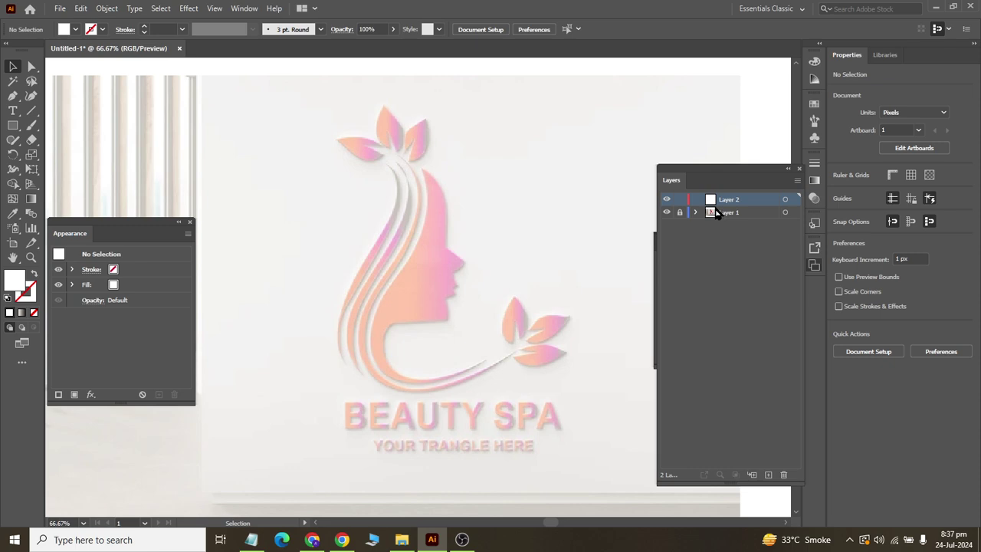
click(788, 168)
- Draw a straight two-point Pen path about 53 by 269 px from the top of the outermost hair strand to its lower tip
scroll(408, 154, up, 3)
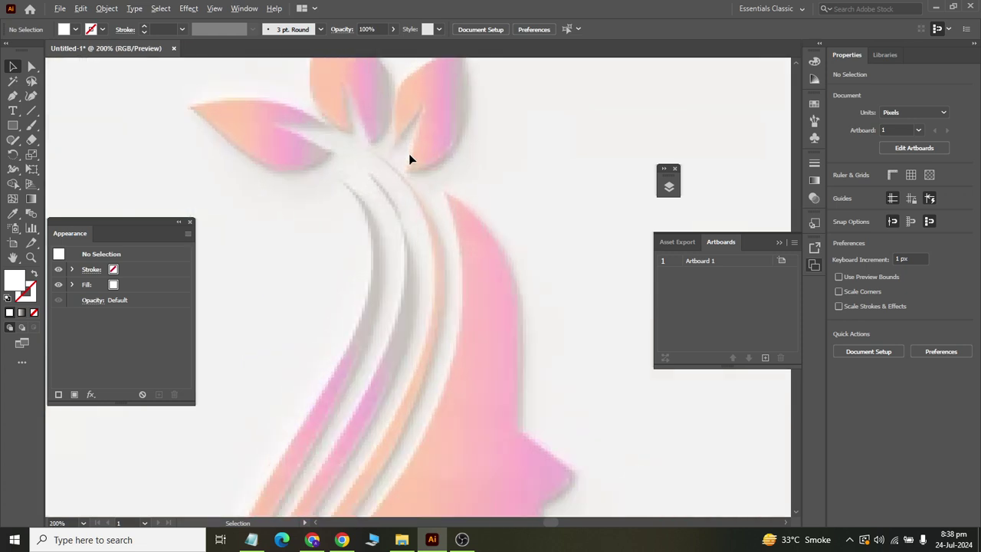
scroll(409, 153, down, 4)
scroll(408, 153, up, 1)
scroll(392, 203, up, 1)
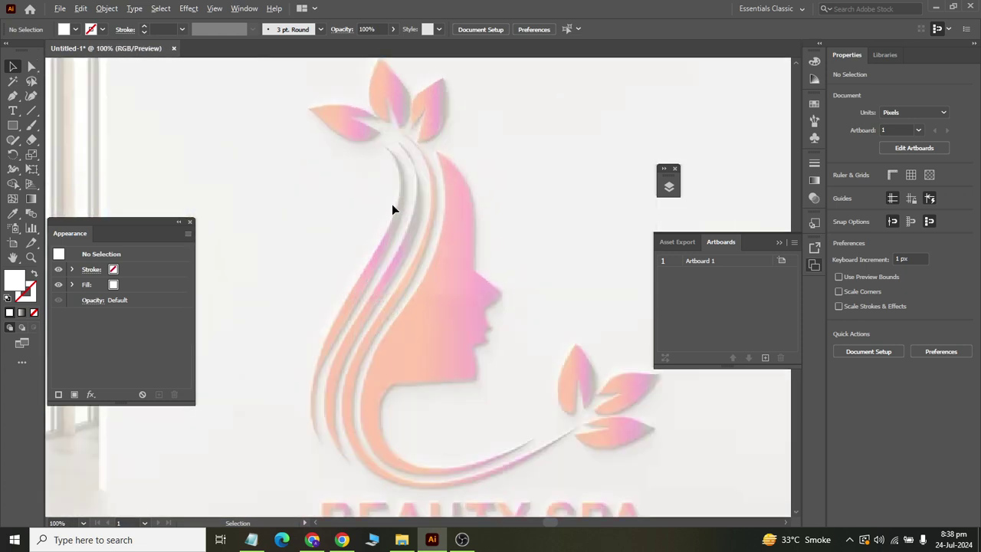
click(13, 95)
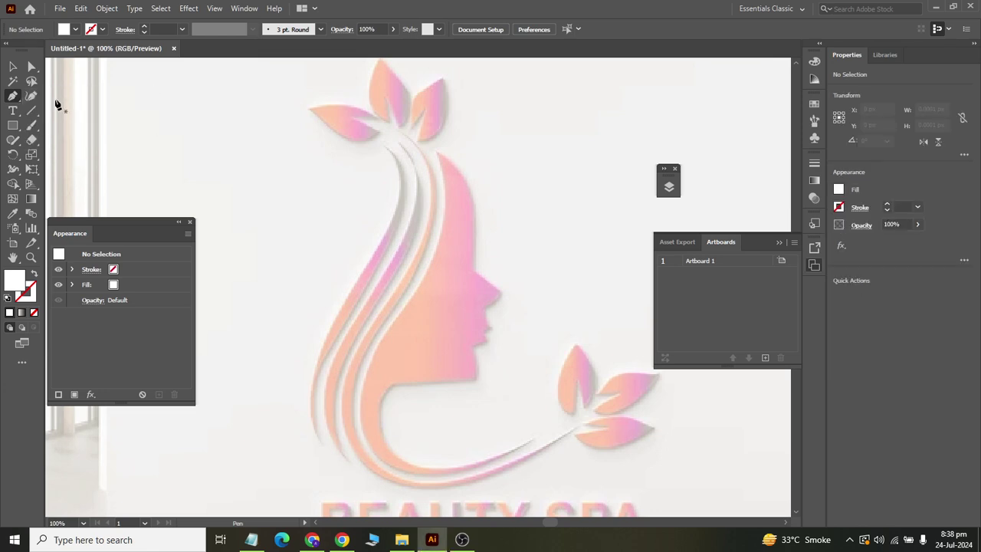
scroll(399, 161, up, 2)
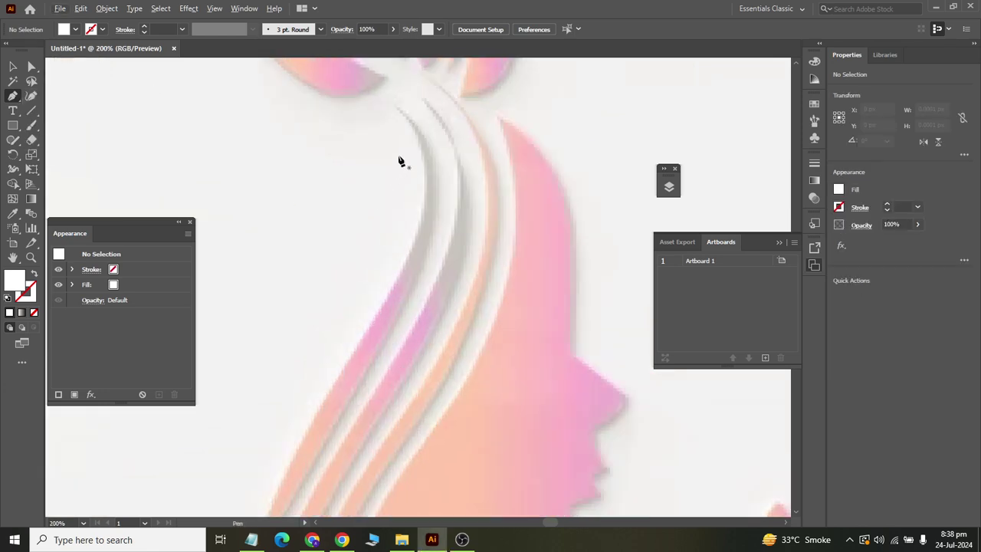
click(396, 113)
scroll(394, 171, down, 8)
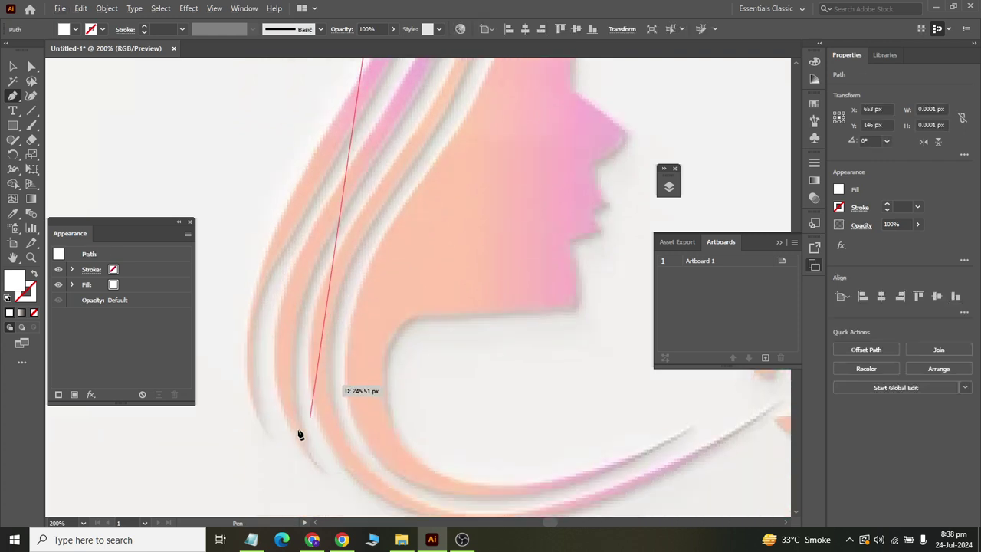
click(275, 382)
scroll(307, 262, down, 3)
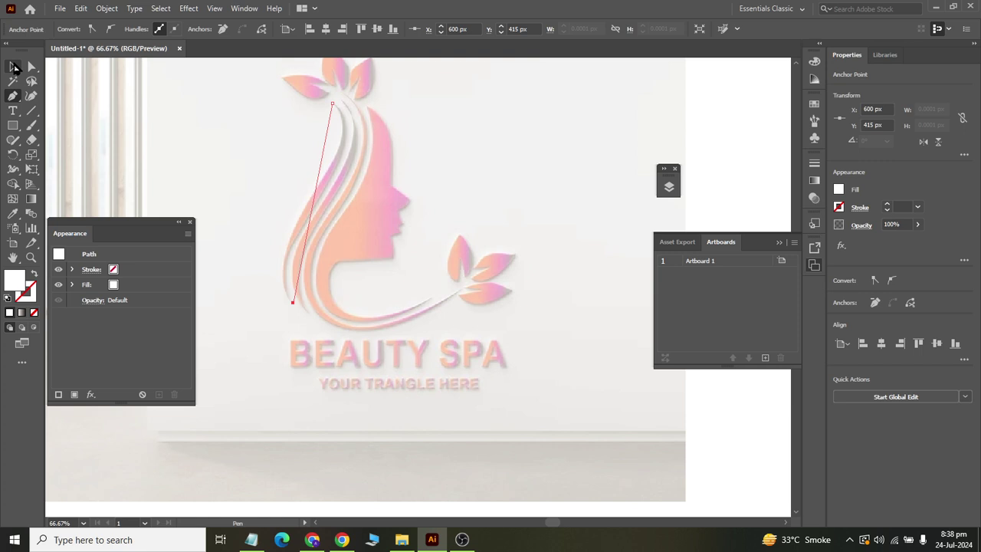
- Select the straight path over the hair strand and give it a red stroke
click(15, 67)
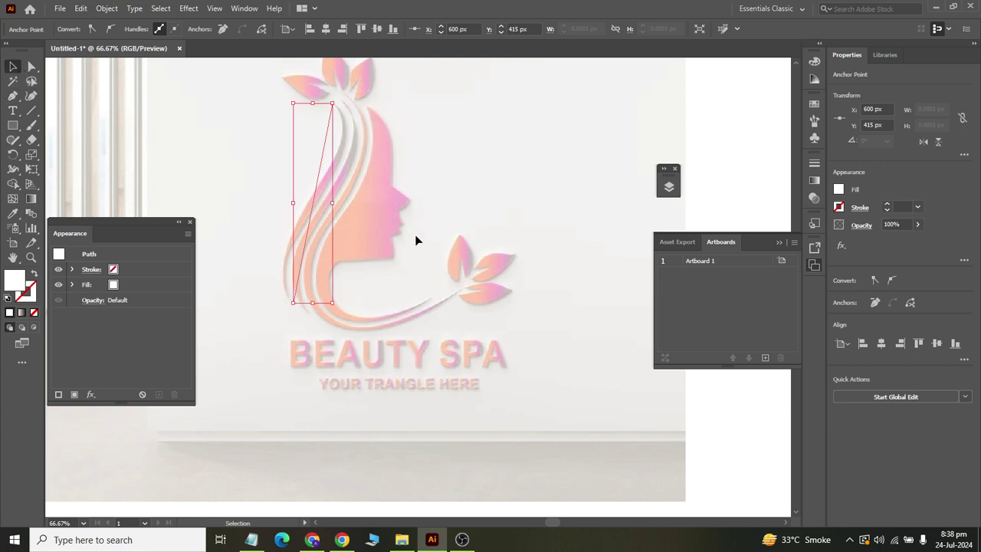
click(406, 266)
click(313, 203)
click(101, 29)
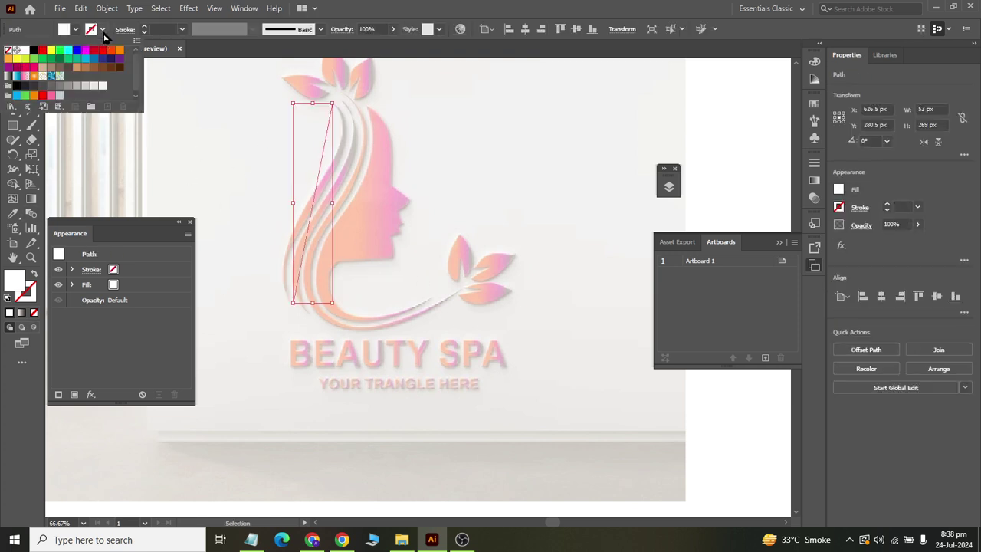
click(62, 51)
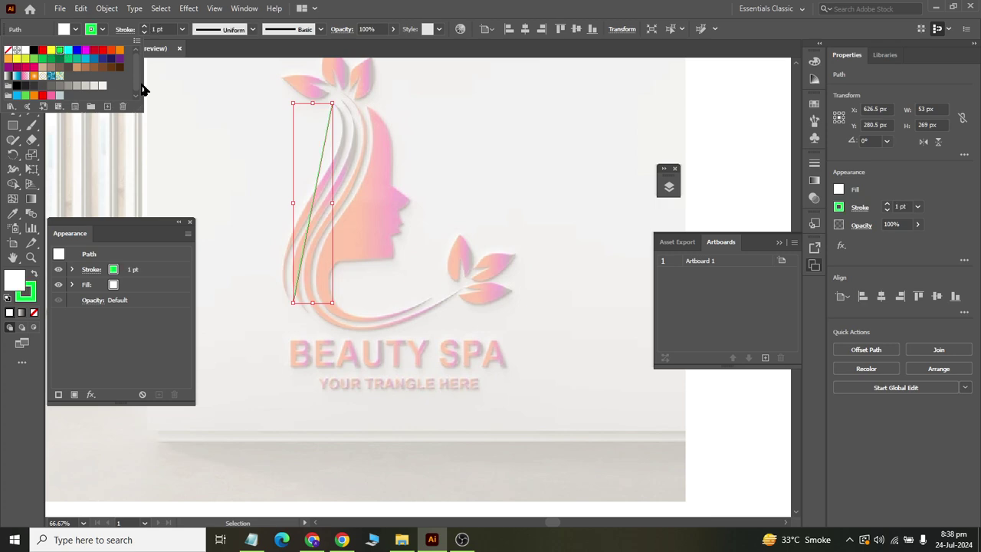
click(93, 51)
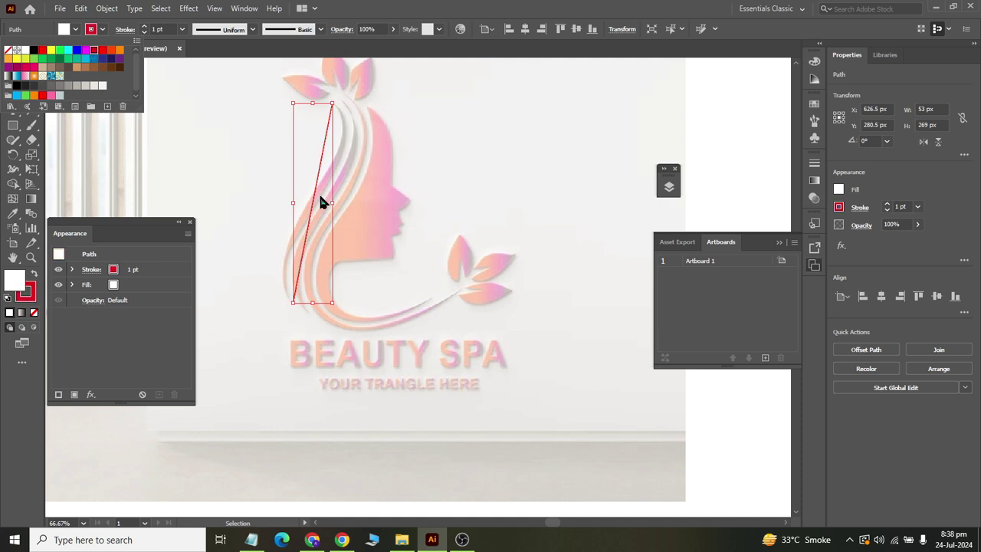
click(393, 51)
scroll(346, 187, up, 2)
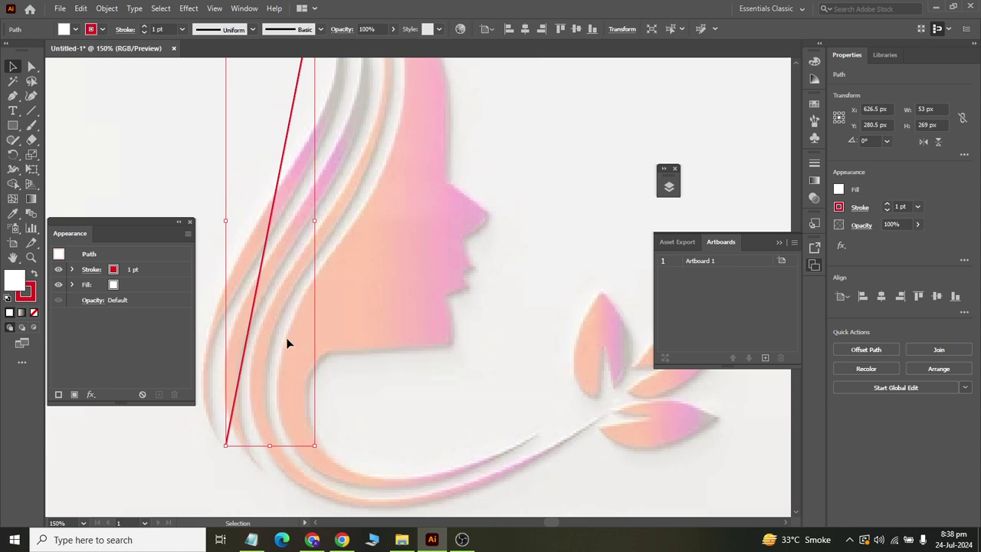
scroll(285, 314, down, 2)
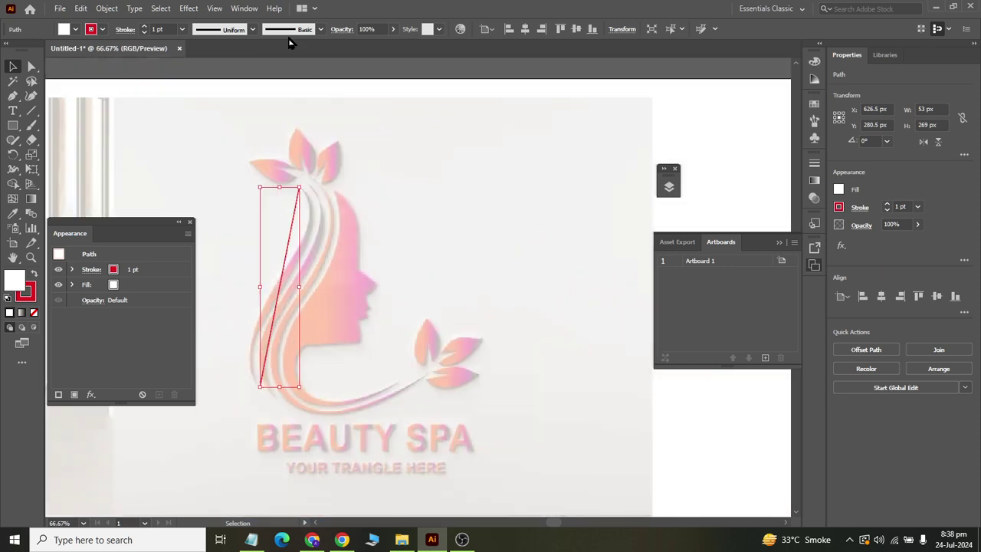
- Apply a Flag warp effect to the red strand path, using vertical orientation and a 65% bend
click(189, 7)
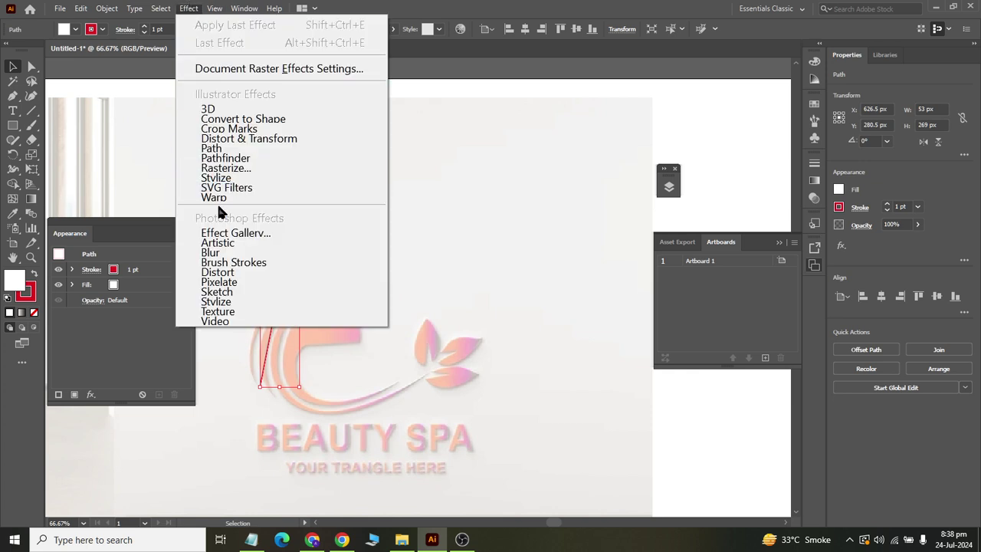
mouse_move(220, 197)
click(409, 316)
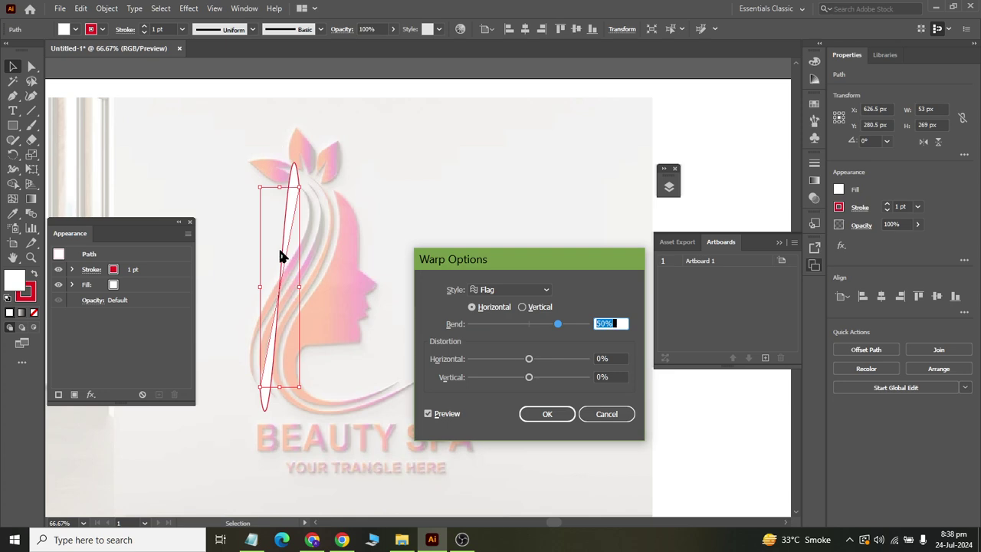
click(527, 308)
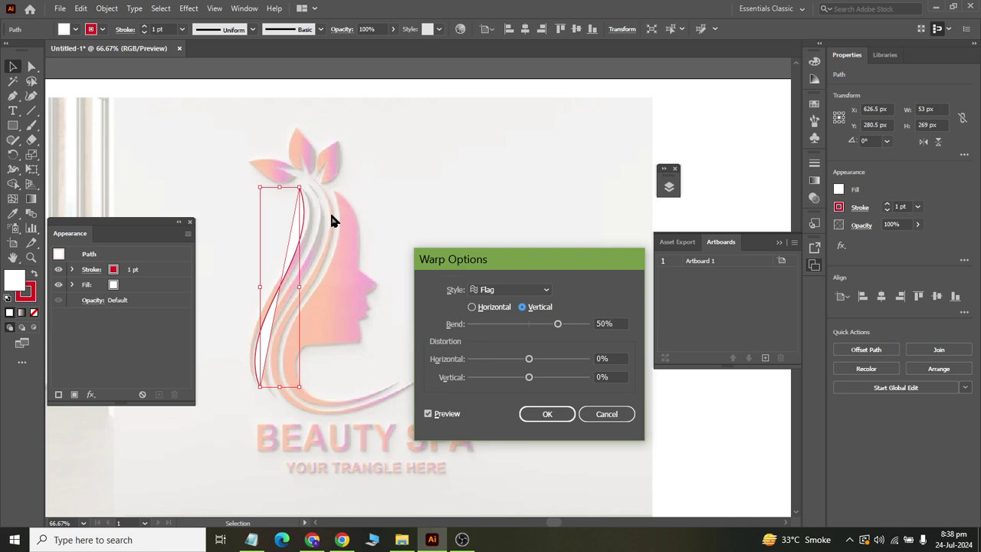
double_click(610, 324)
text(65)
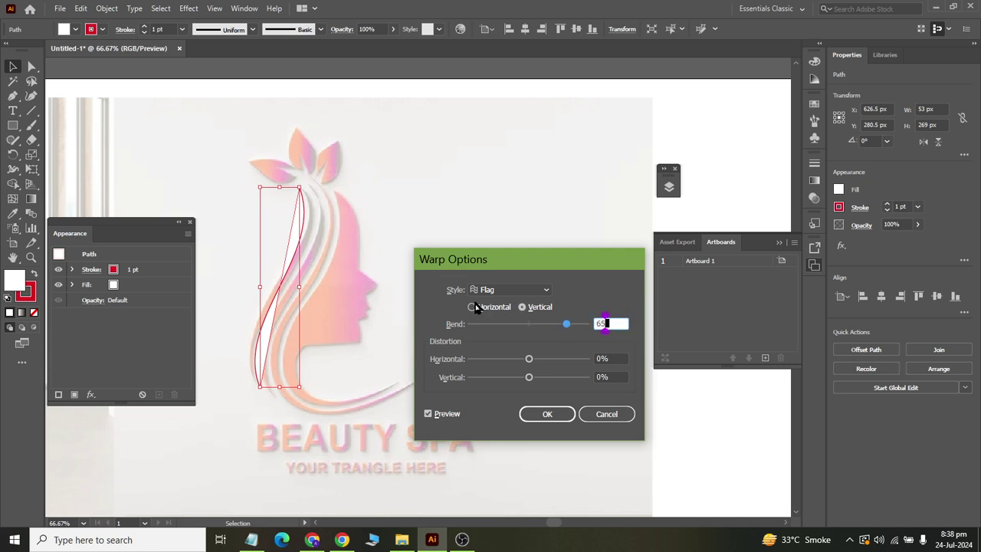
click(613, 359)
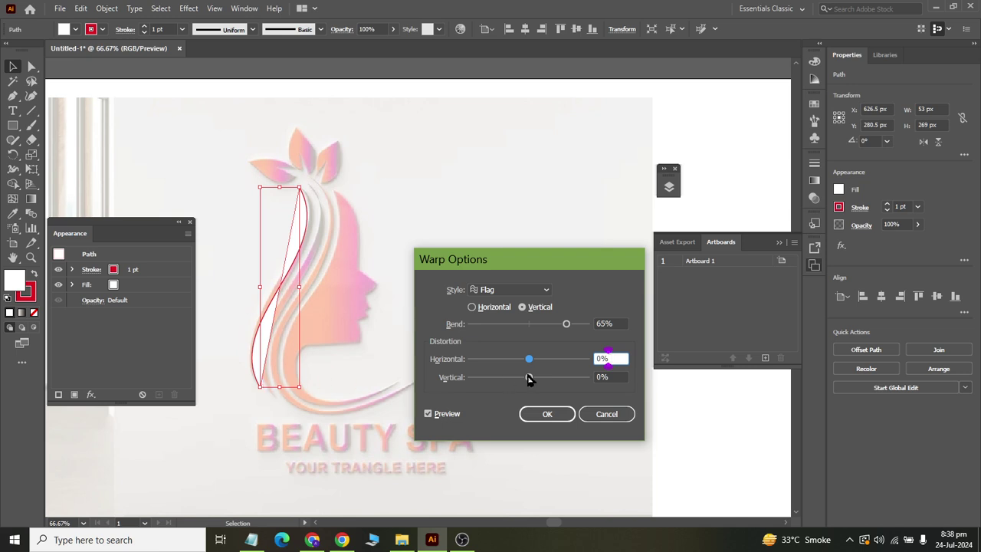
click(546, 415)
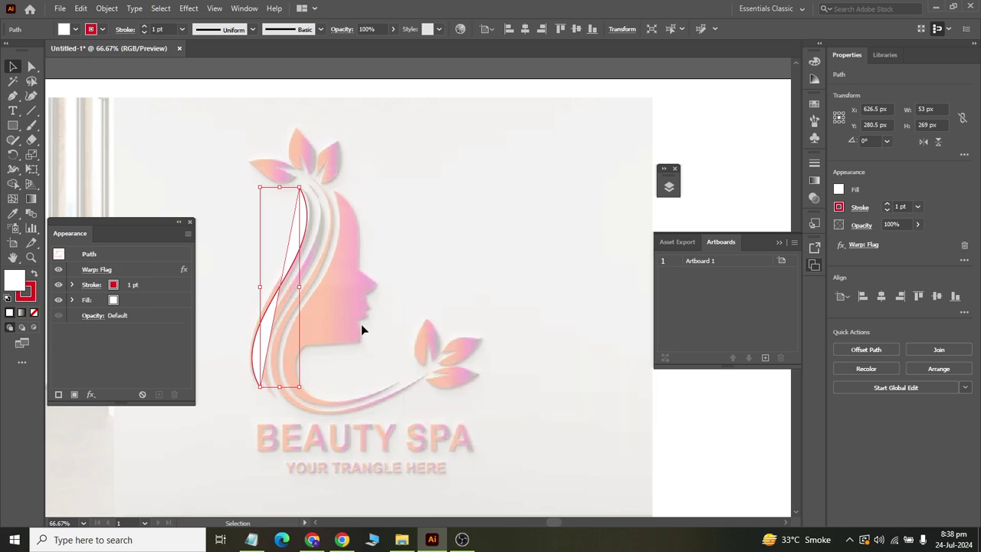
- Remove the fill from the warped strand path so only its red stroke is kept, and deselect it
click(75, 30)
click(10, 52)
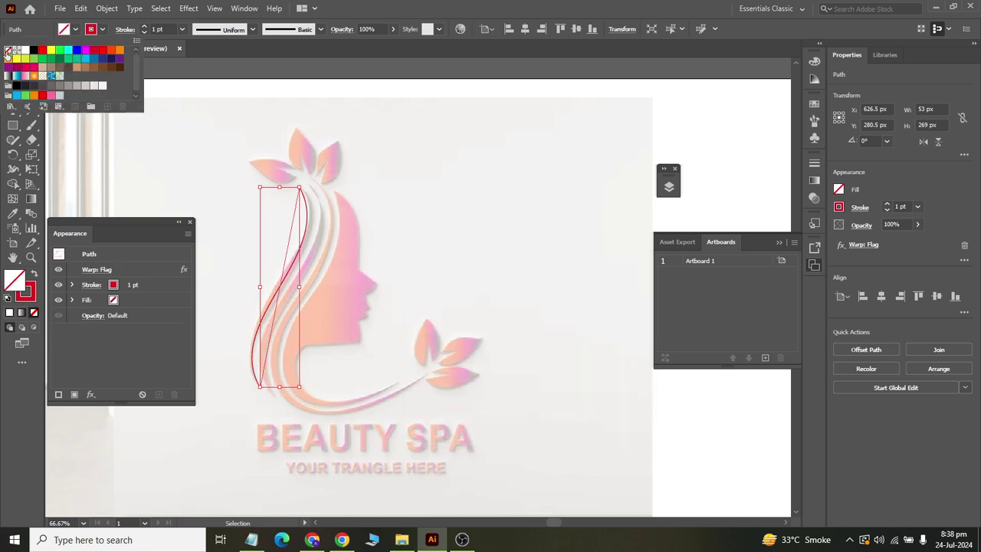
scroll(317, 322, up, 1)
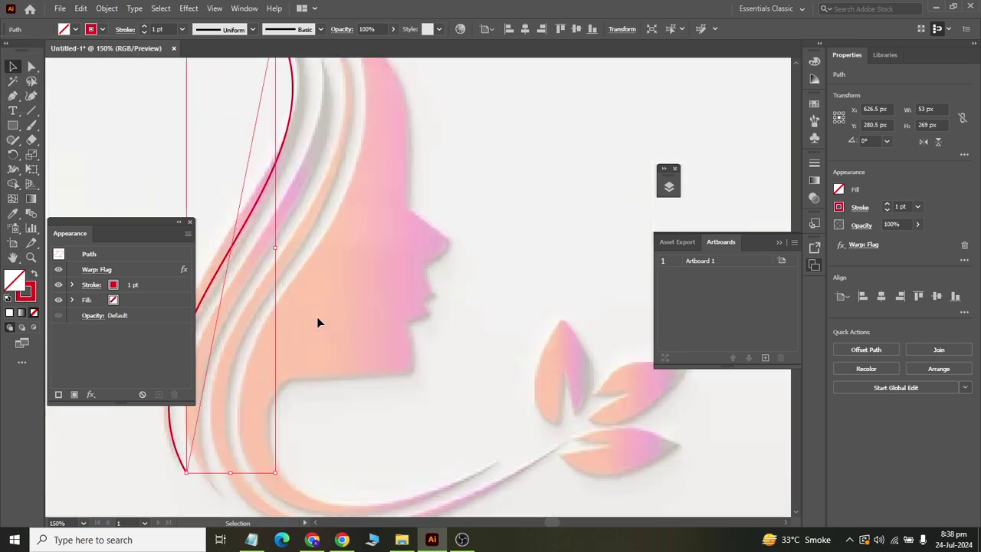
scroll(317, 331, up, 1)
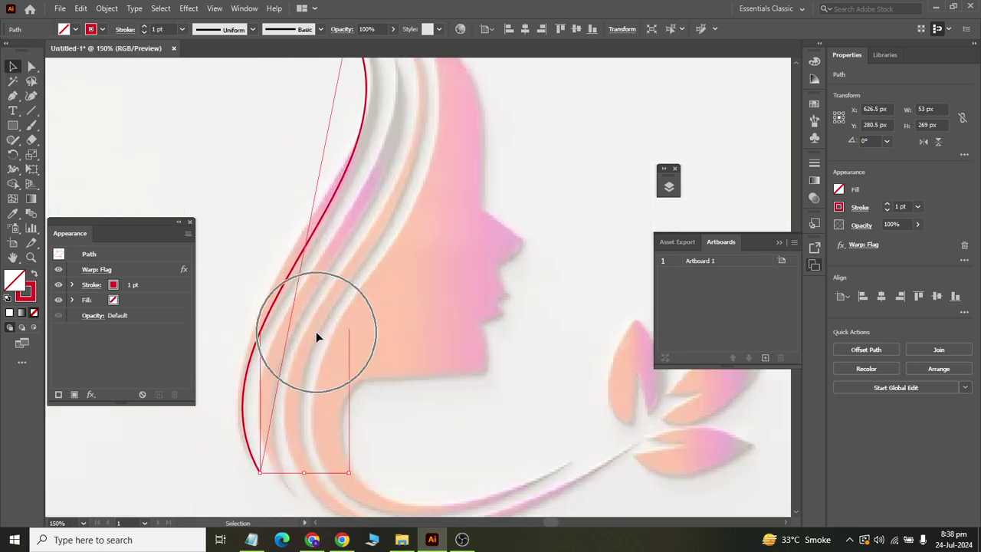
click(365, 293)
scroll(365, 293, down, 1)
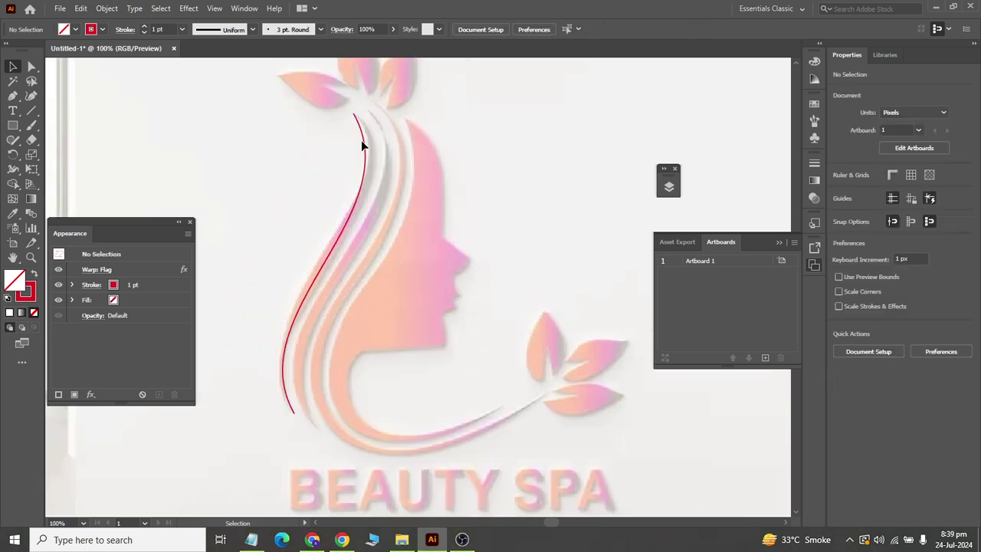
- Give the outermost strand the width profile that tapers at both ends with an off-centre bulge, and set its stroke to 5 pt
click(292, 318)
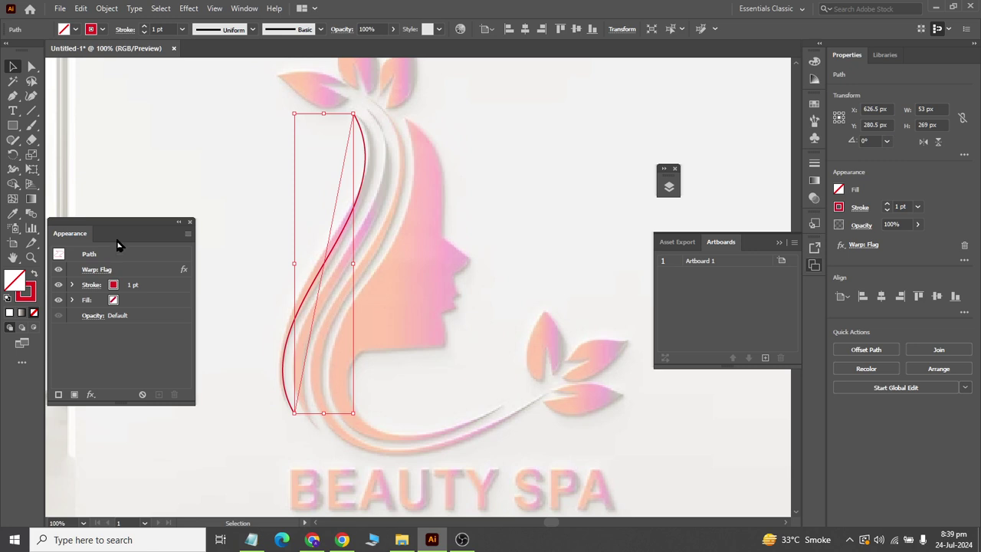
click(252, 29)
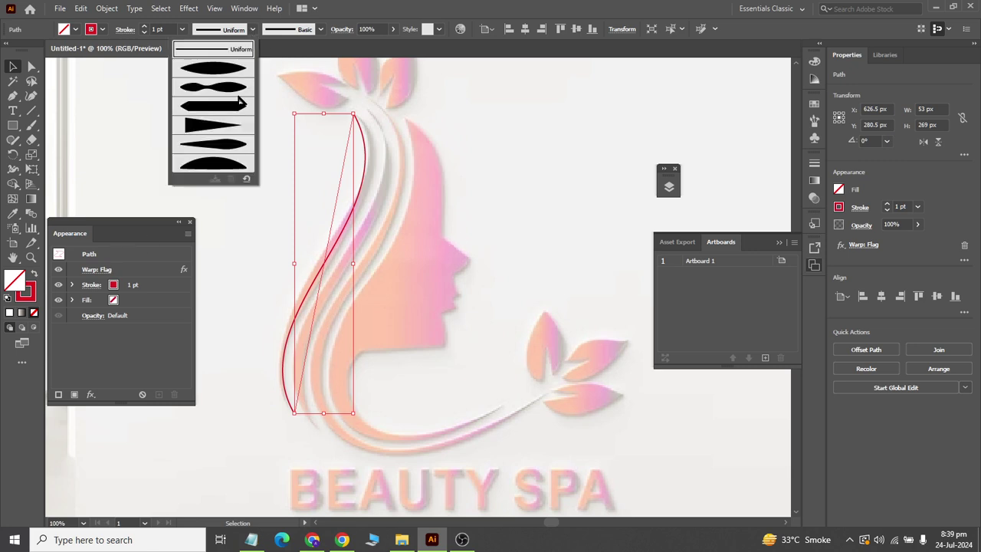
click(213, 143)
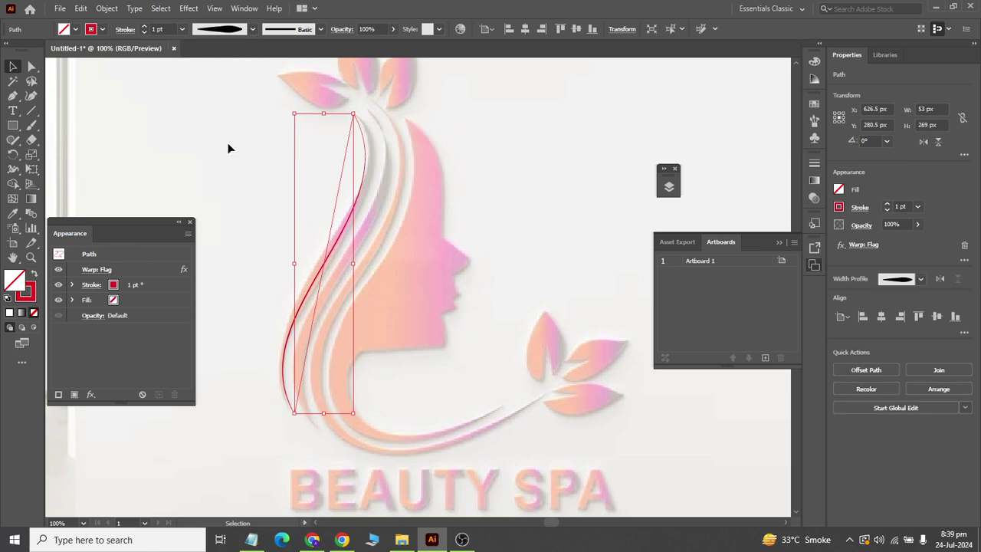
triple_click(168, 24)
text(5)
key(Return)
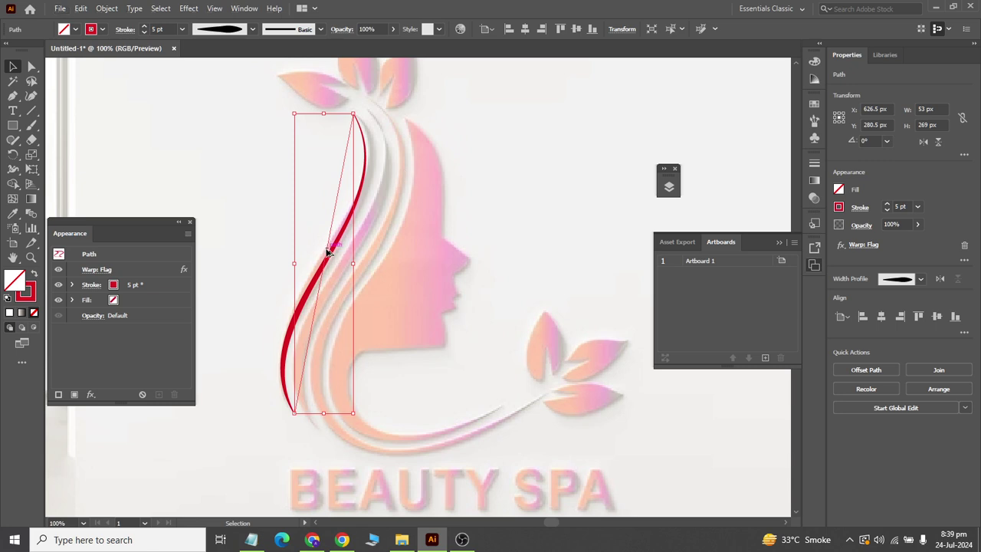
- Duplicate the red strand onto the second hair strand, nudge it into place, and enlarge the copy to about 56 by 283 px
drag(340, 262, 362, 267)
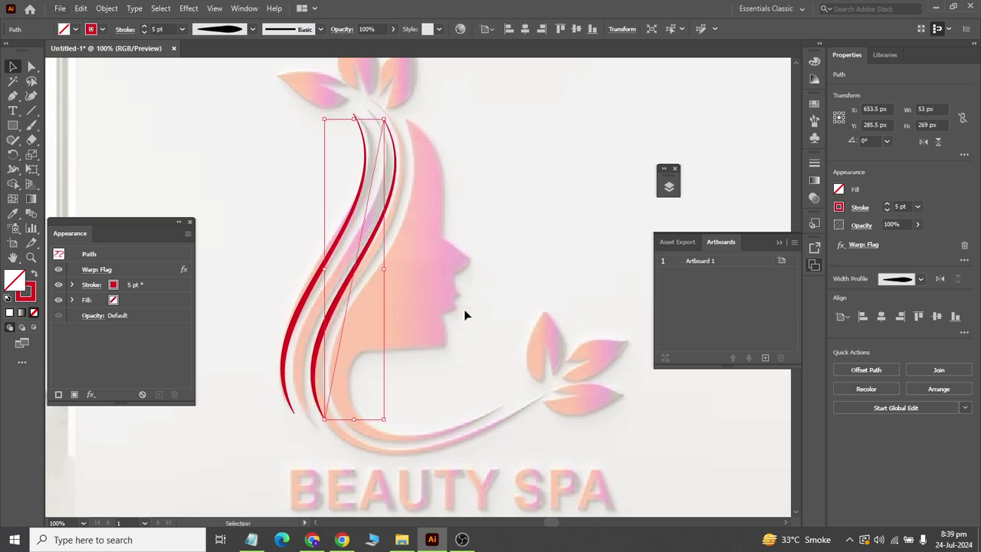
key(Left)
key(Left)
key(Left)
key(Left)
key(Left)
key(Left)
key(Left)
key(Left)
key(Left)
key(Left)
key(Left)
key(Left)
key(Left)
key(Left)
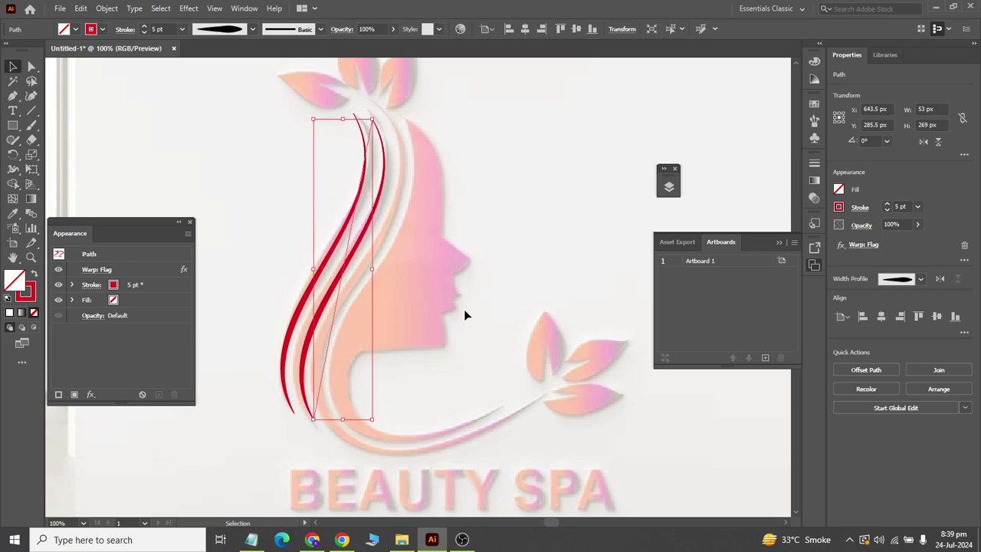
key(Left)
key(Left)
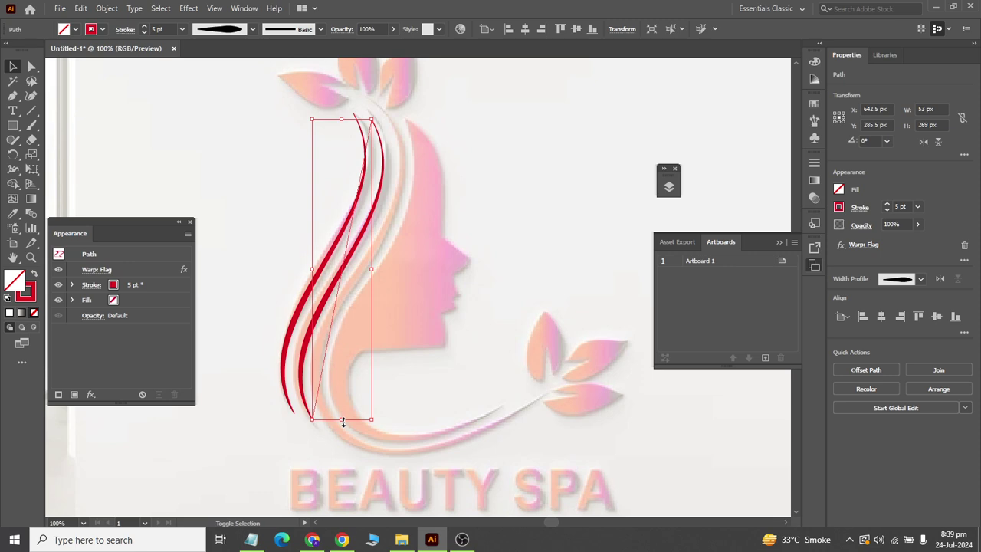
drag(343, 421, 376, 426)
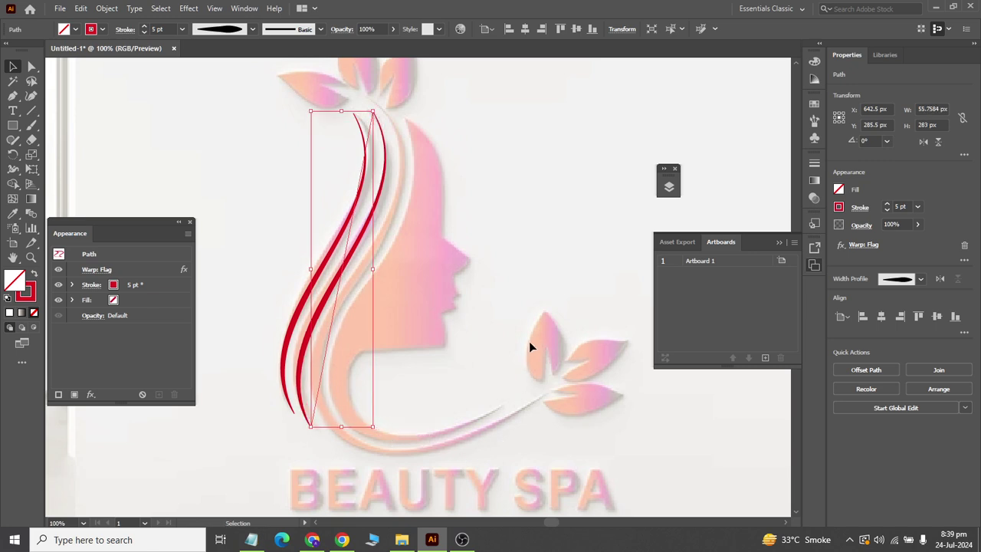
- Try to fit a copy of the second strand over the third hair strand, and delete the copy
drag(342, 287, 385, 294)
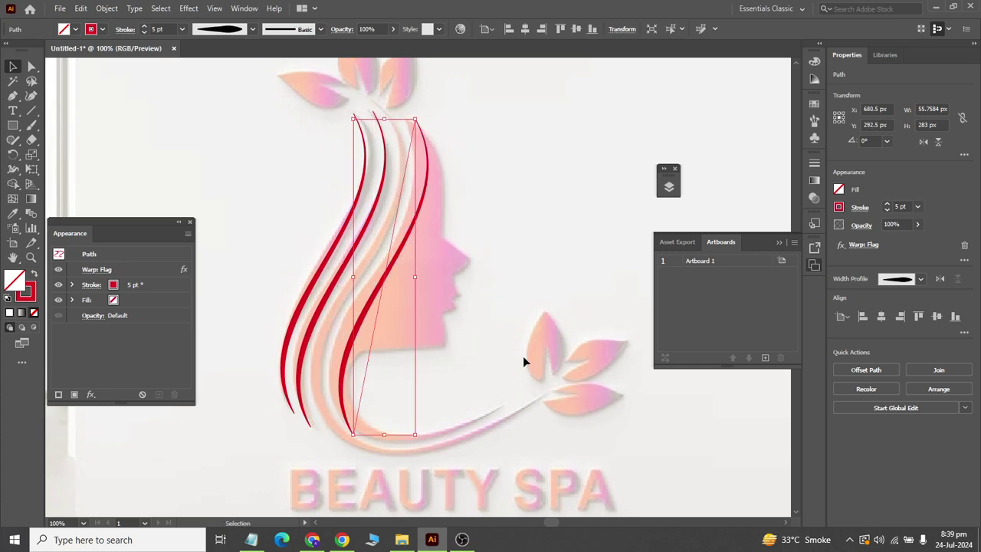
key(Left)
key(Left)
key(Left)
key(Left)
key(Left)
key(Left)
key(Left)
key(Left)
key(Left)
key(Left)
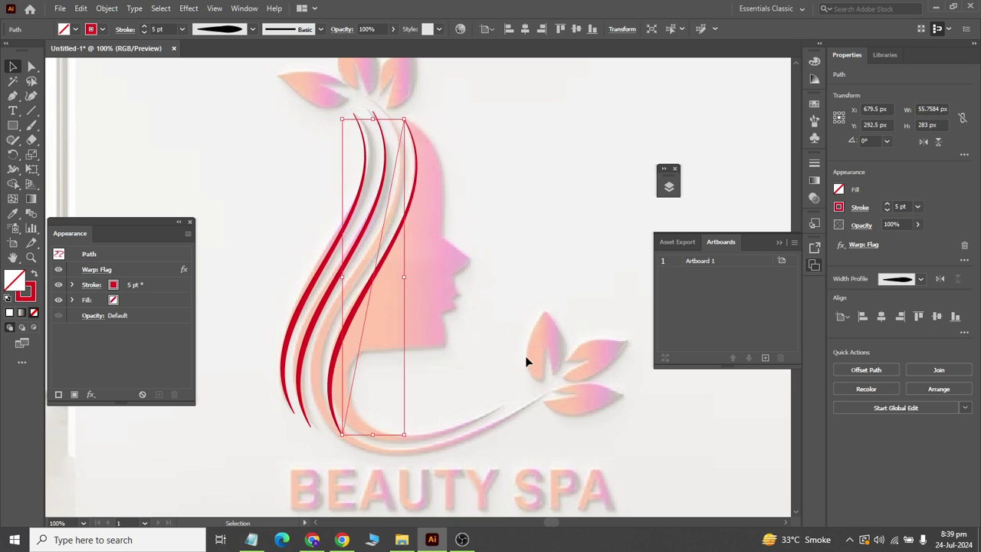
key(Left)
key(Left)
key(Left)
key(Left)
key(Left)
key(Left)
key(Left)
key(Left)
key(Left)
key(Left)
key(Left)
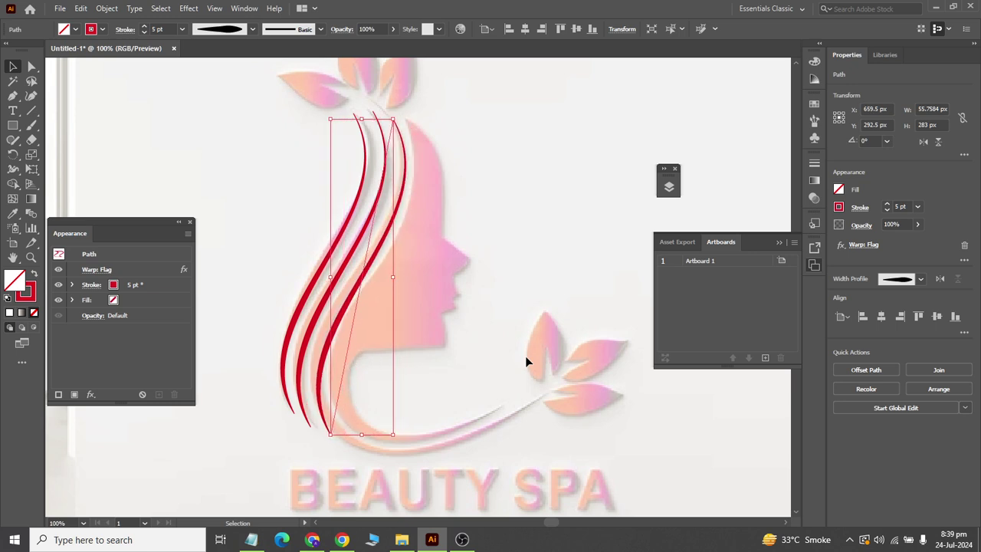
key(Right)
key(Right)
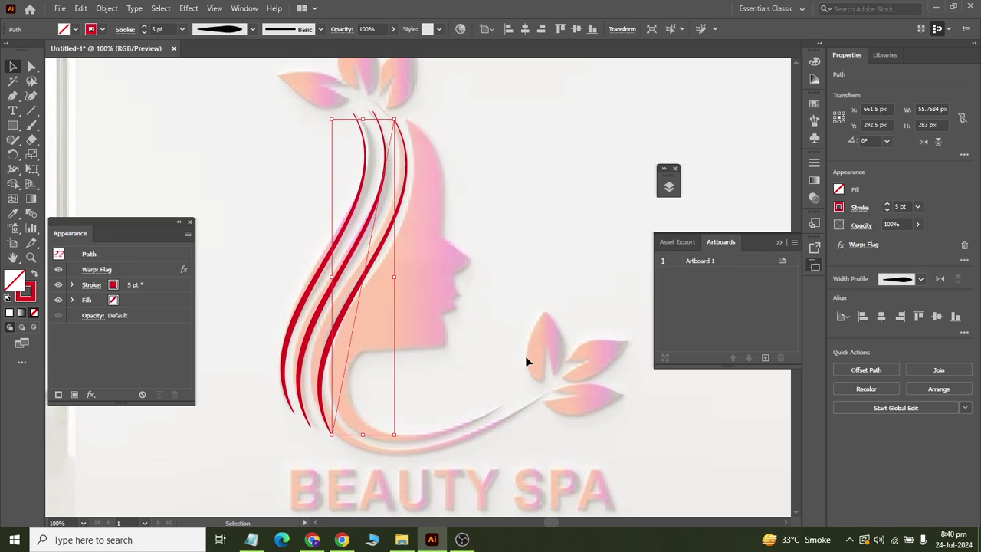
key(Delete)
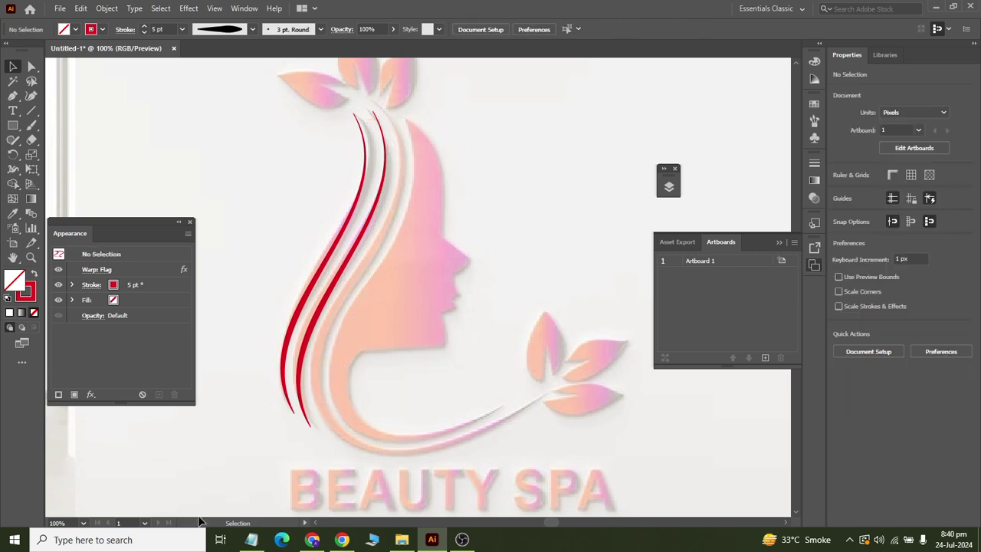
- Draw a curved Pen path about 213 by 319 px along the third hair strand, from the top leaves to the lower leaf cluster
click(13, 96)
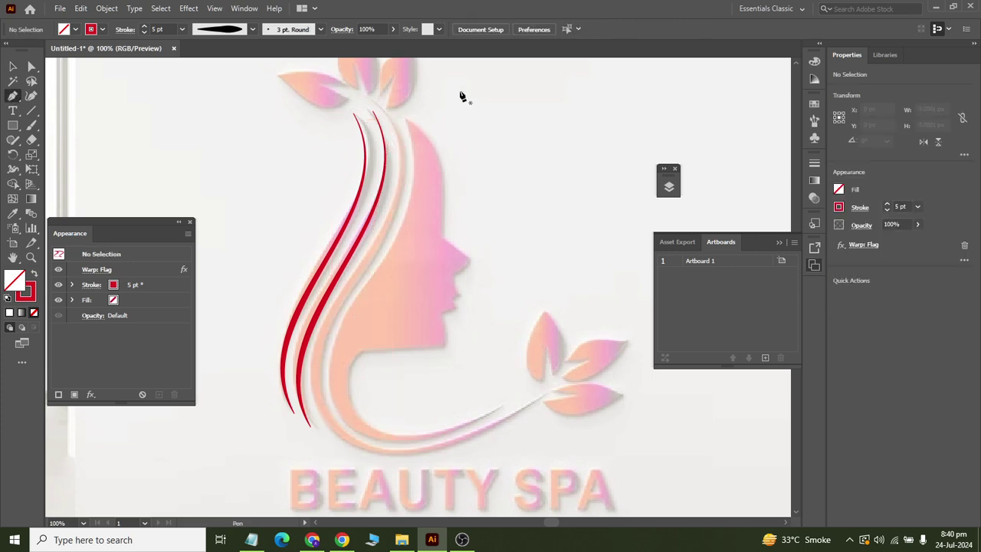
scroll(468, 125, up, 1)
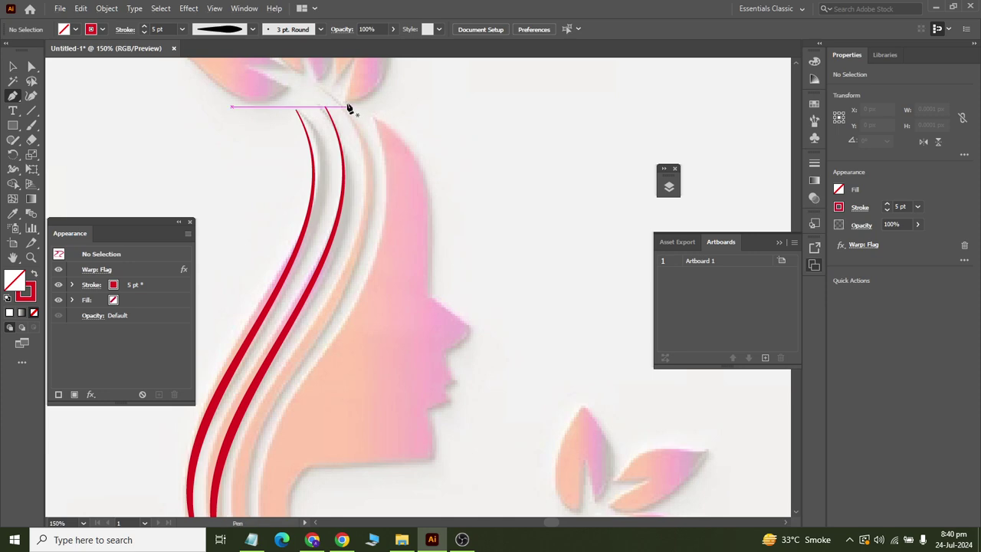
click(314, 86)
drag(347, 261, 285, 380)
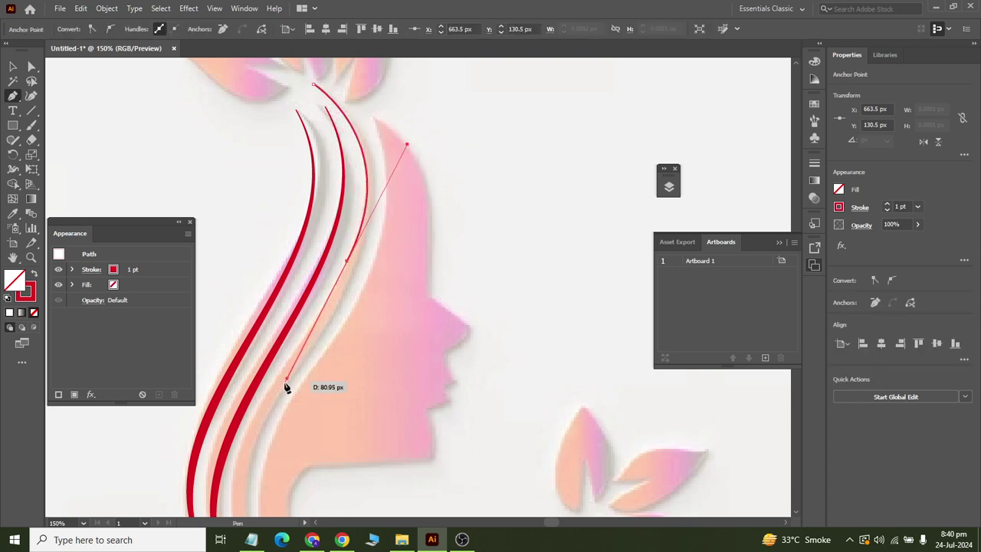
scroll(236, 403, down, 4)
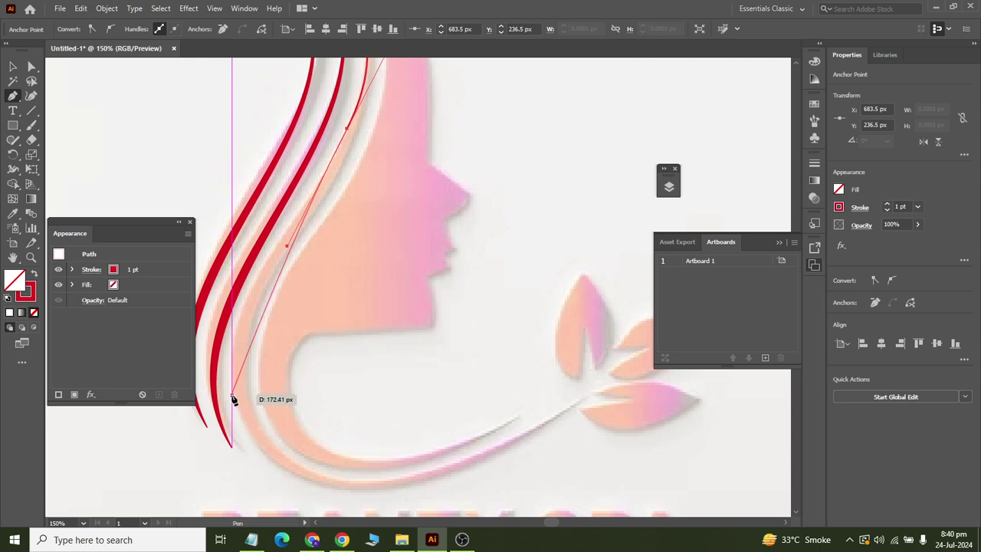
drag(237, 400, 279, 483)
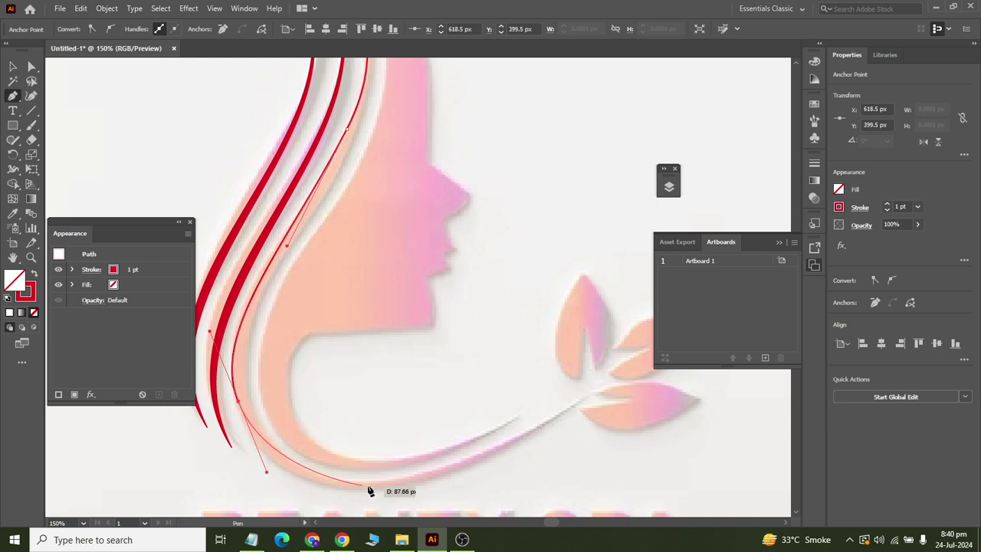
drag(443, 471, 531, 432)
click(584, 405)
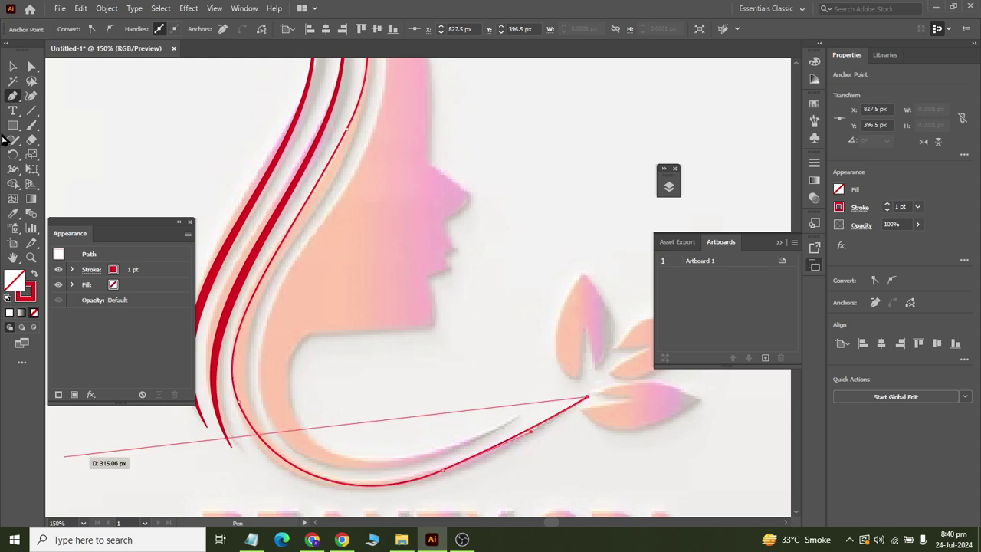
click(12, 67)
scroll(282, 204, down, 2)
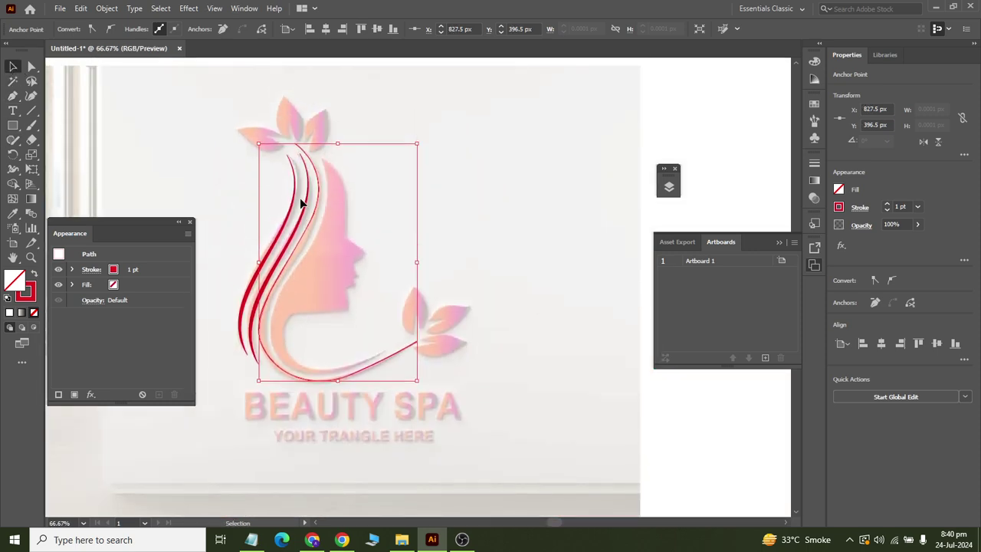
click(367, 281)
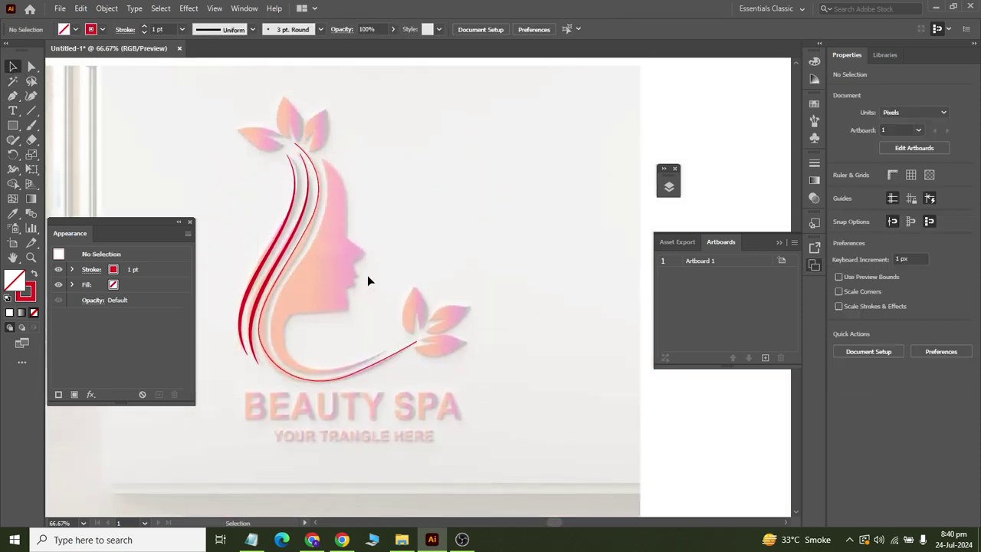
- Set the long curved strand's stroke to 5 pt and apply the same tapered width profile as the other strands
click(272, 287)
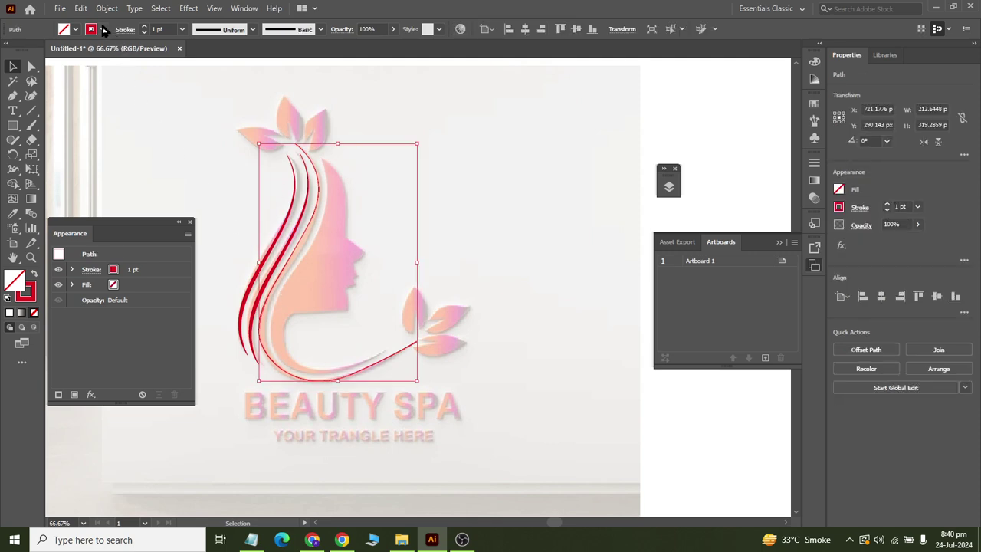
click(161, 28)
text(5)
key(Return)
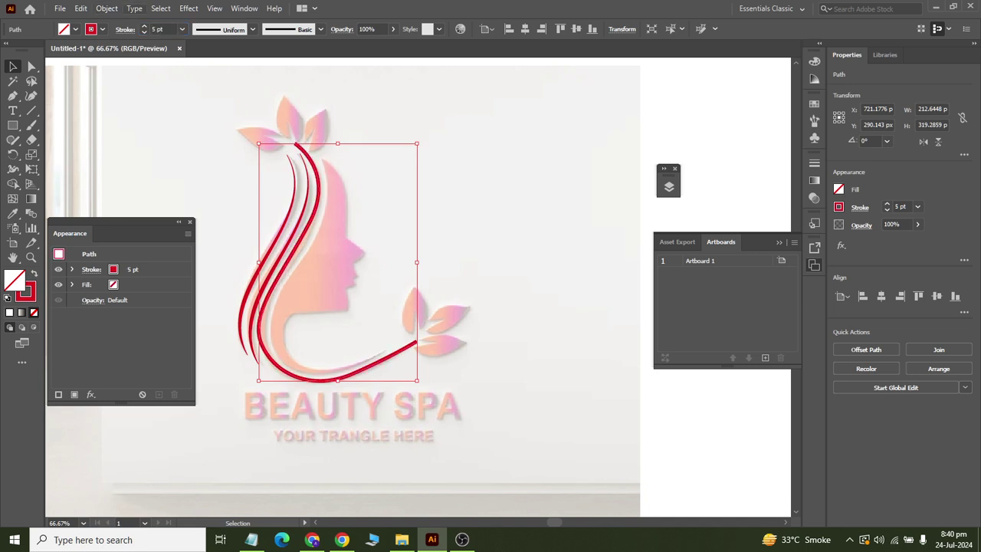
click(252, 30)
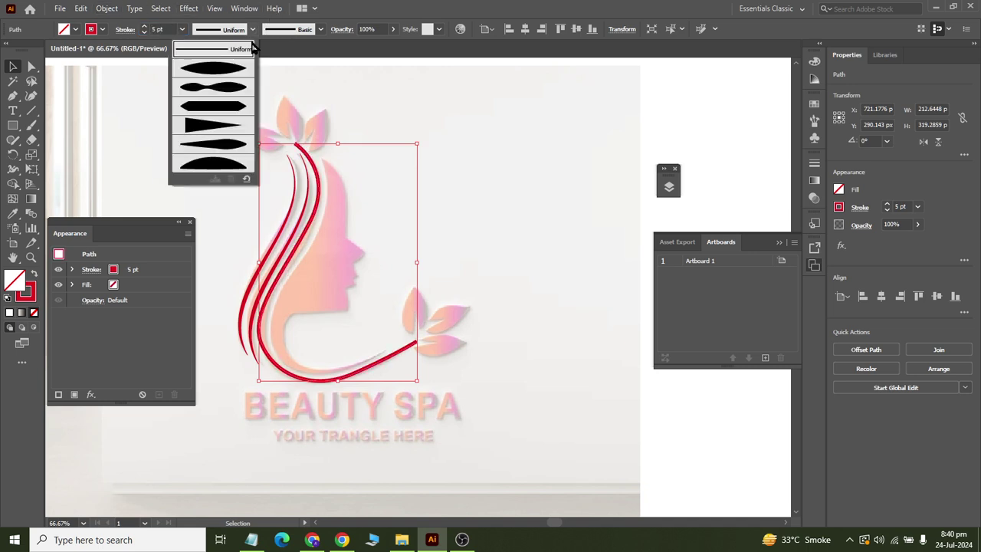
click(212, 157)
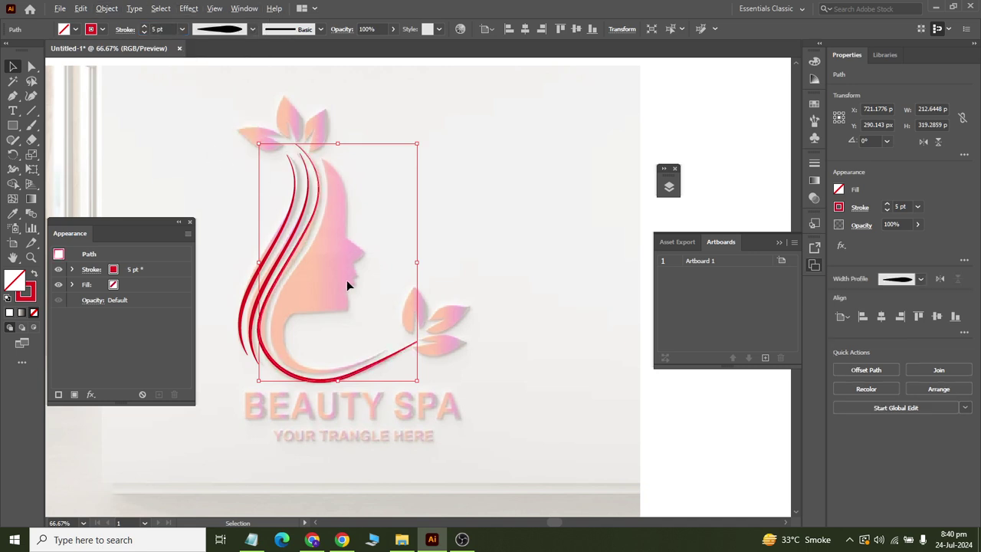
- Widen the long curved strand to about 10.3 px at its lower bend using the Width tool
scroll(346, 279, up, 2)
scroll(369, 279, down, 2)
scroll(420, 263, down, 2)
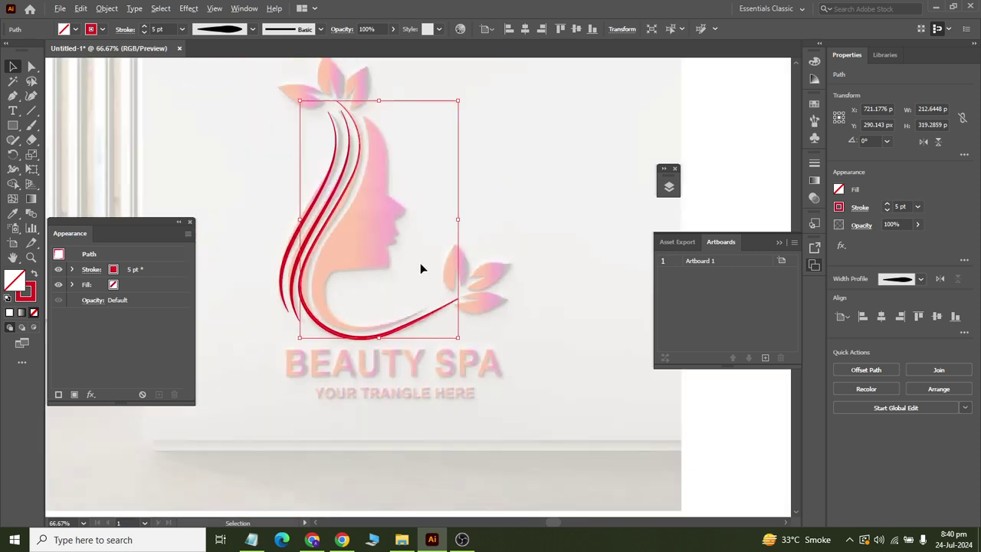
scroll(400, 342, up, 1)
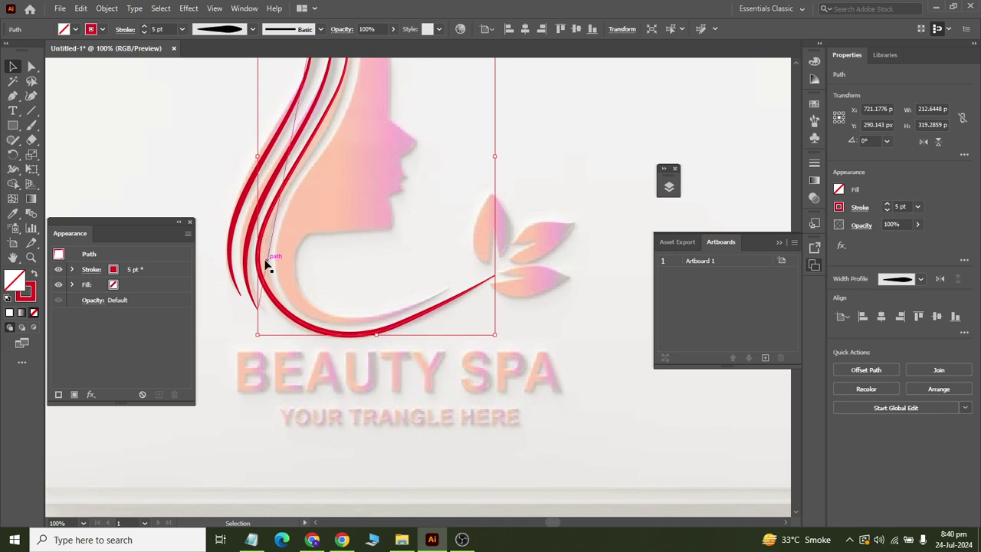
scroll(264, 265, up, 2)
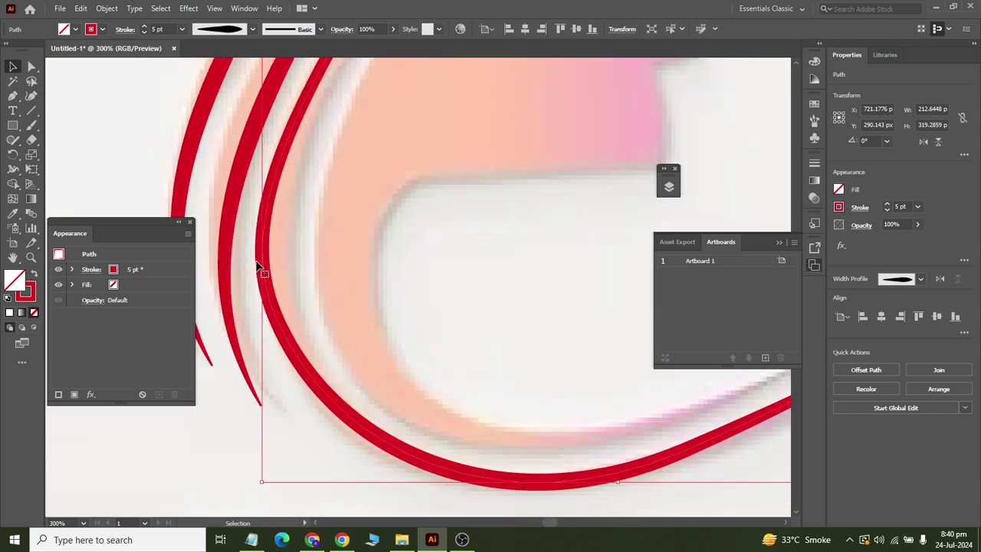
scroll(262, 265, down, 1)
scroll(263, 247, up, 1)
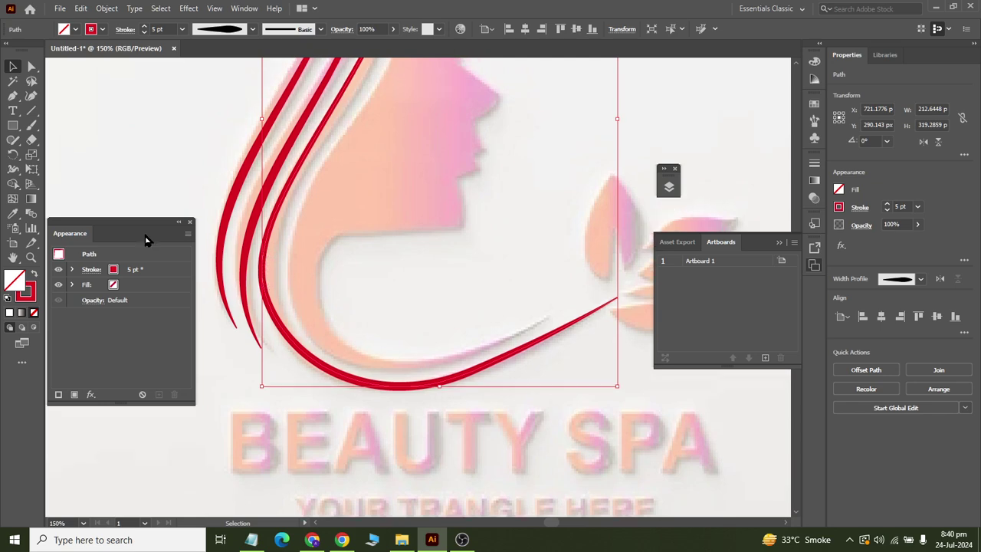
click(14, 170)
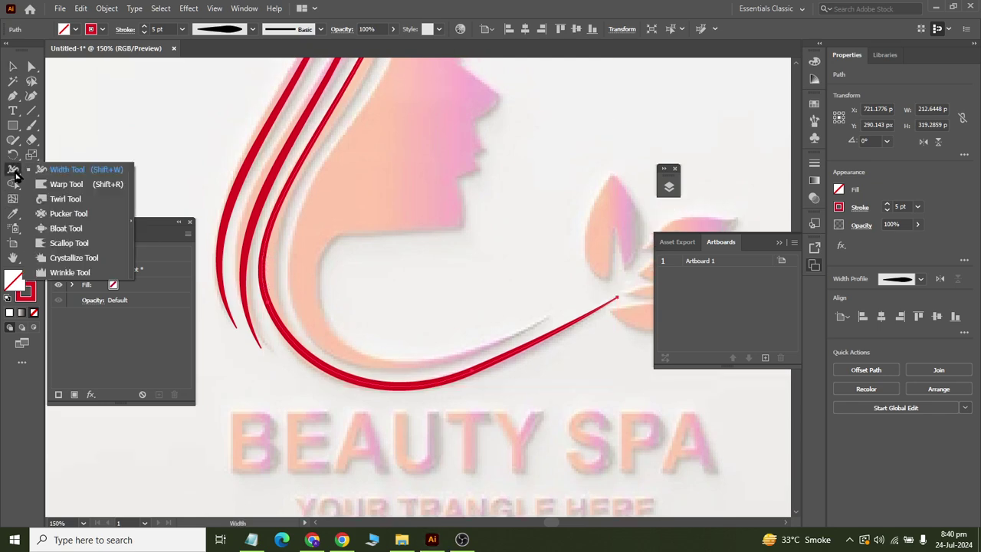
scroll(279, 302, up, 1)
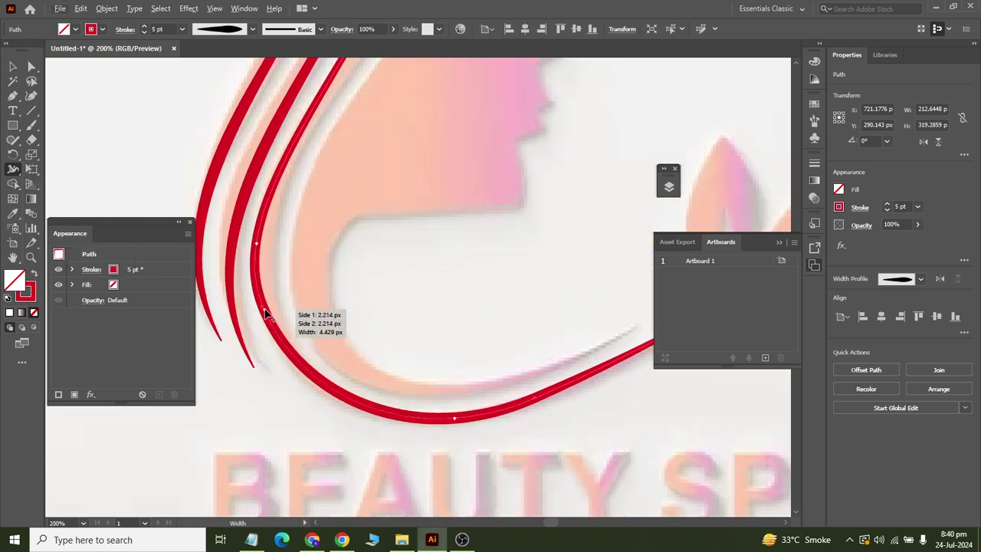
mouse_move(265, 313)
mouse_down()
mouse_move(283, 304)
mouse_move(268, 298)
mouse_up()
key(ctrl+z)
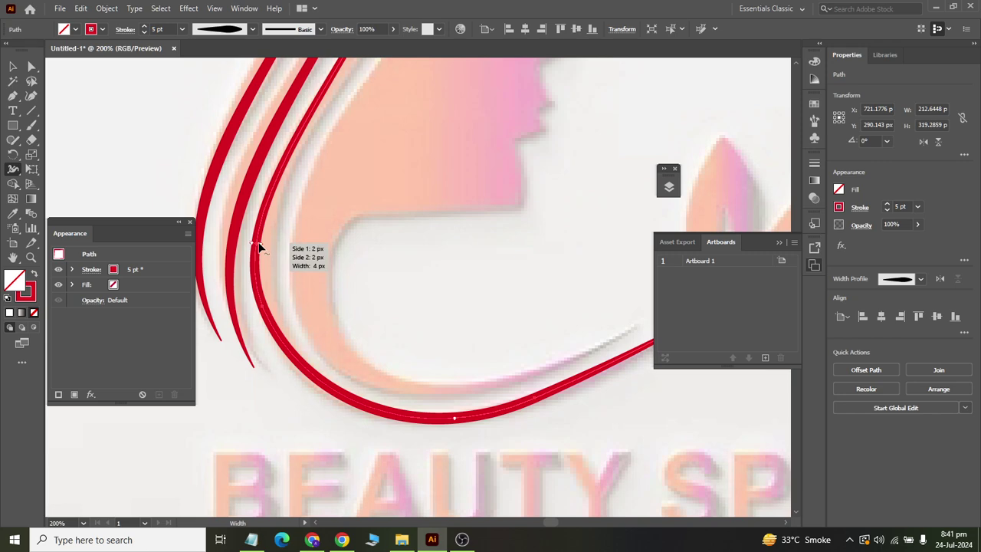
drag(260, 245, 266, 247)
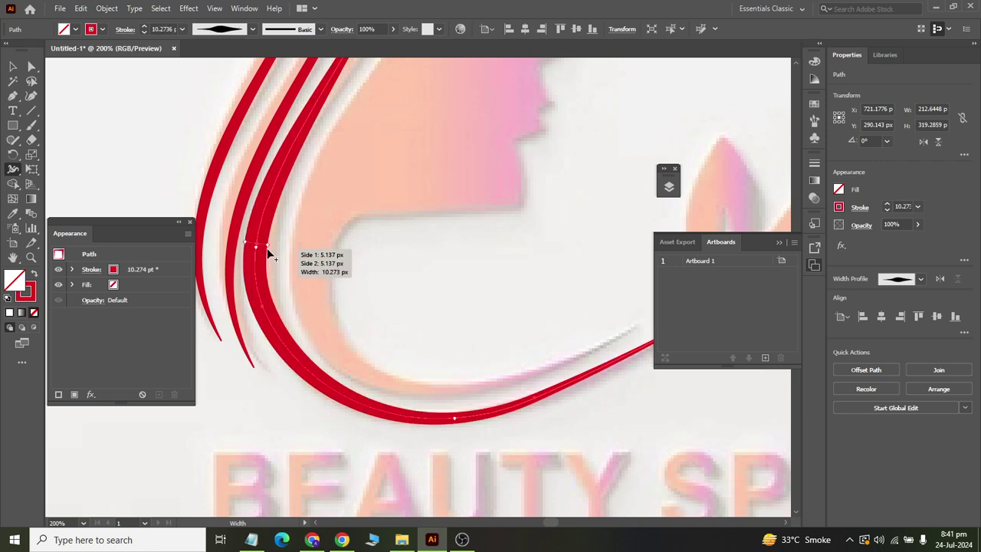
- Broaden the long curved strand's stroke at its upper width point, beside the face silhouette
scroll(267, 247, down, 3)
scroll(267, 248, down, 1)
scroll(292, 256, up, 2)
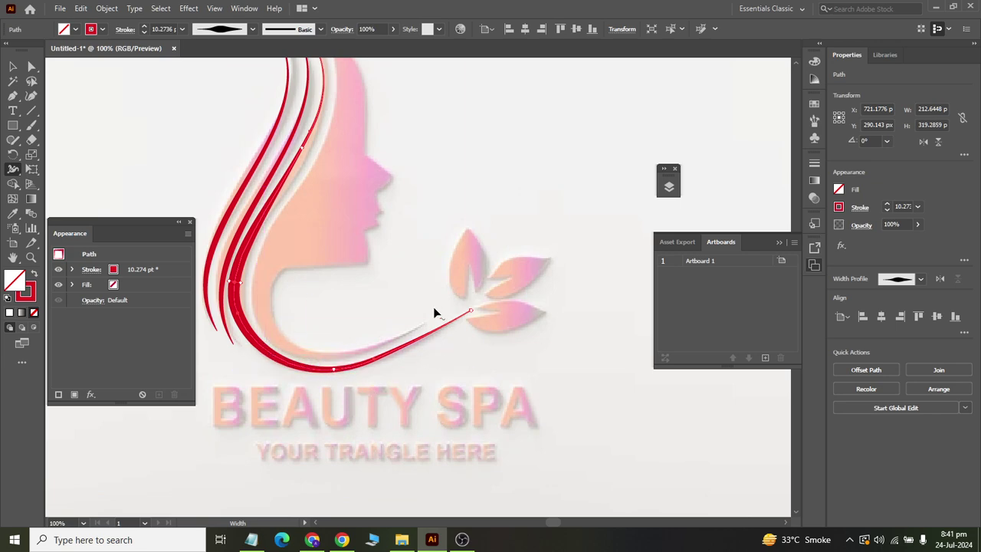
scroll(302, 153, up, 2)
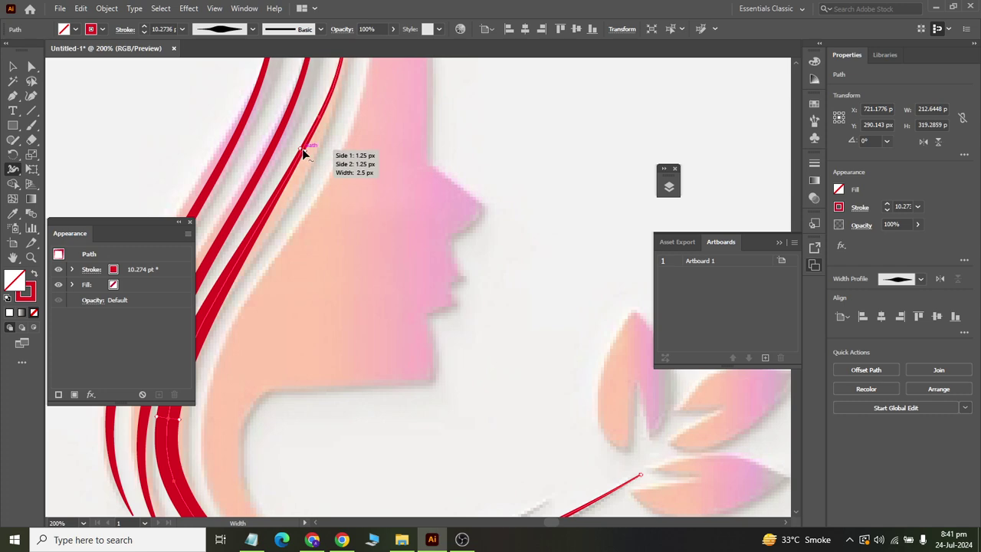
scroll(307, 153, down, 3)
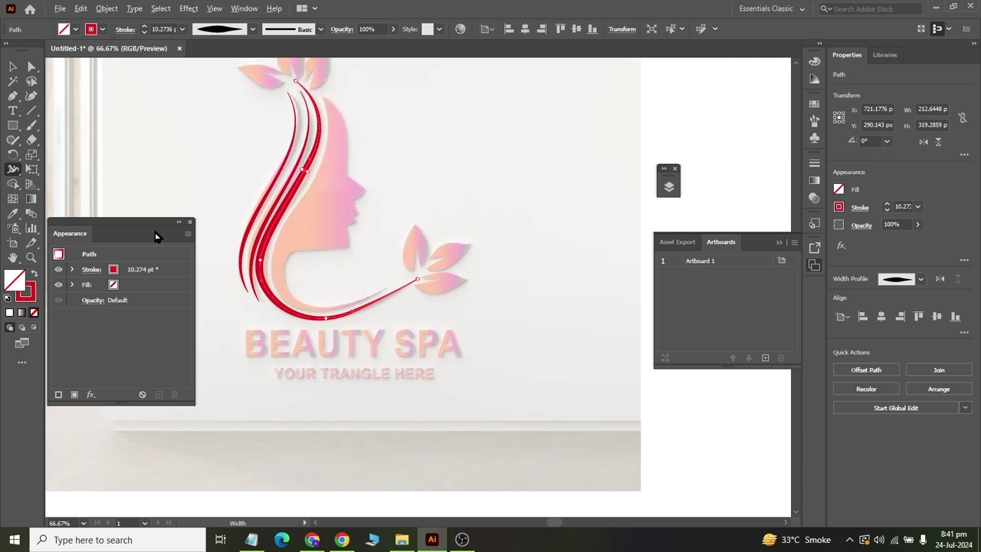
- Reduce the long strand's width at the lower-bend width point to about 8.56 px
scroll(229, 239, up, 3)
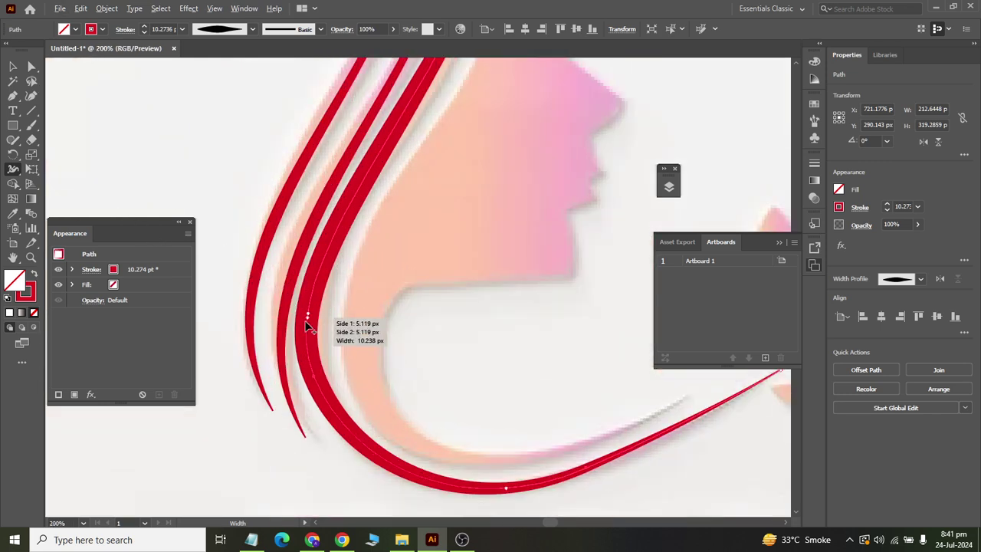
scroll(305, 311, up, 1)
scroll(312, 320, up, 2)
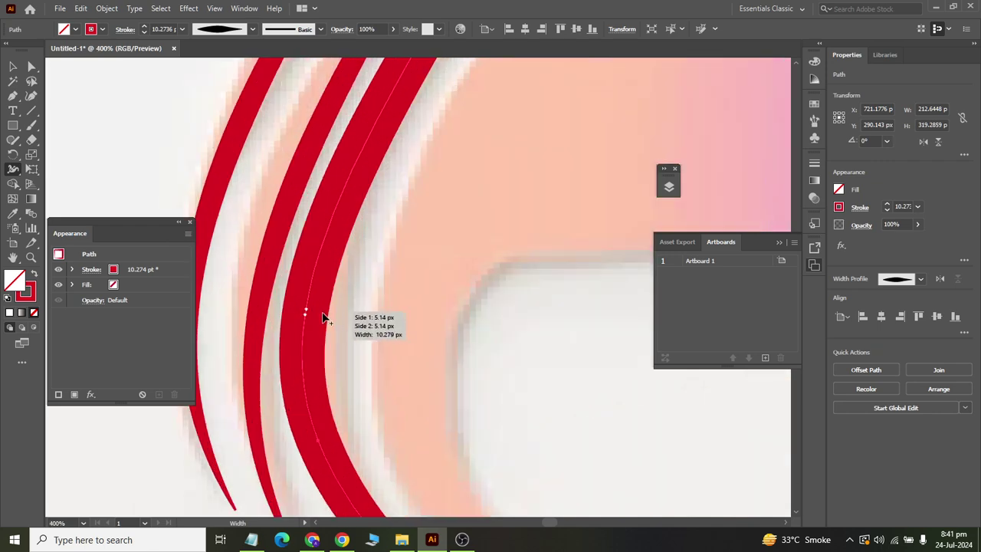
drag(327, 323, 323, 322)
scroll(324, 320, down, 3)
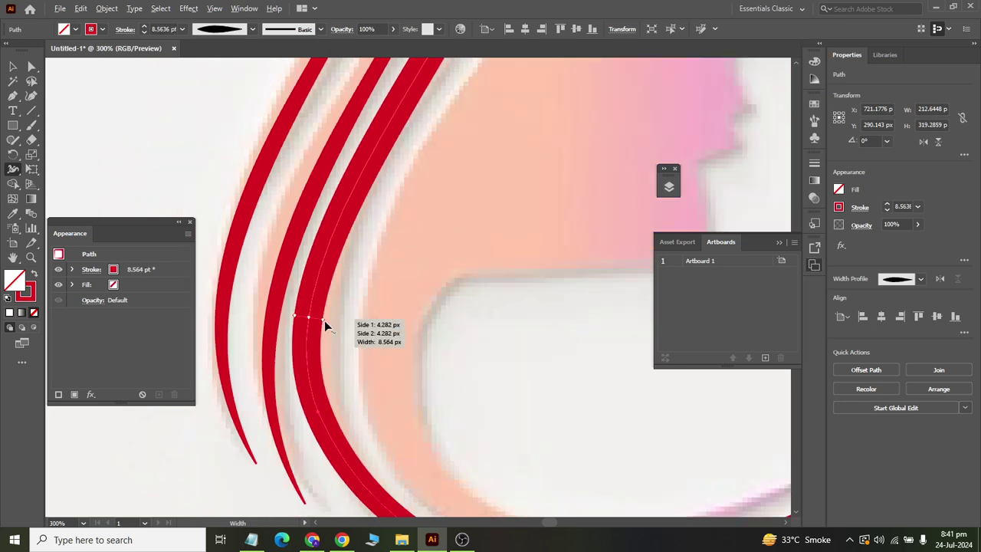
- Try to widen the outermost hair strand along its middle using the Width tool
scroll(458, 115, up, 5)
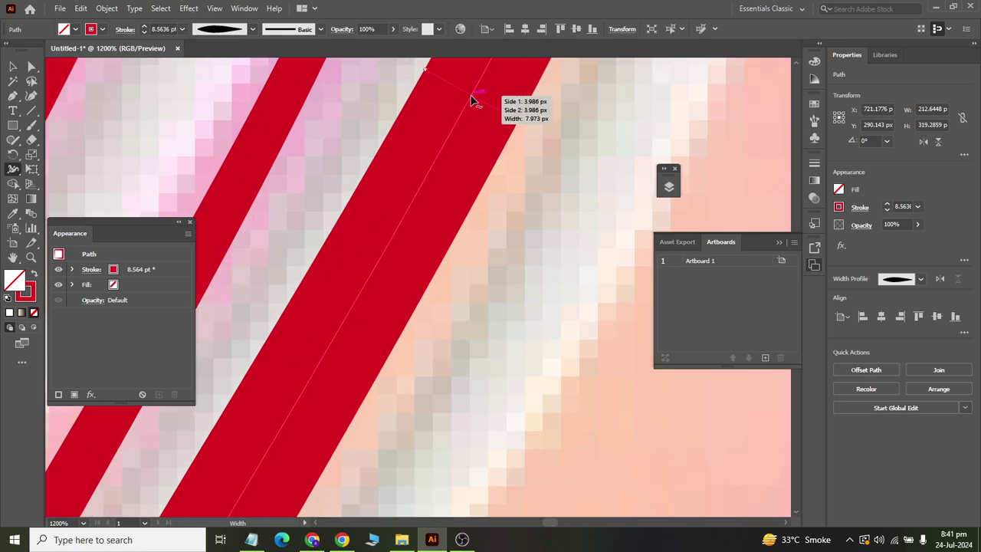
scroll(501, 129, down, 8)
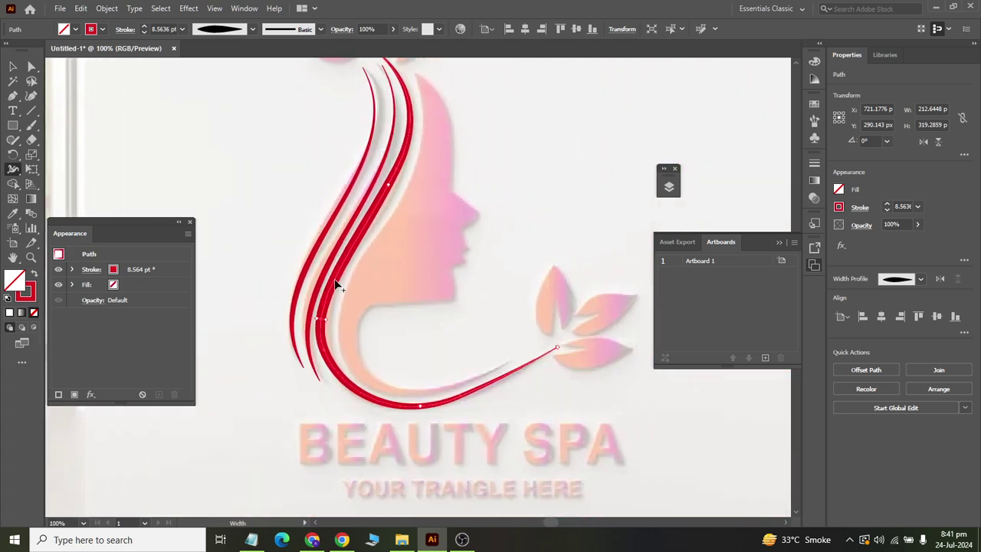
scroll(339, 281, up, 2)
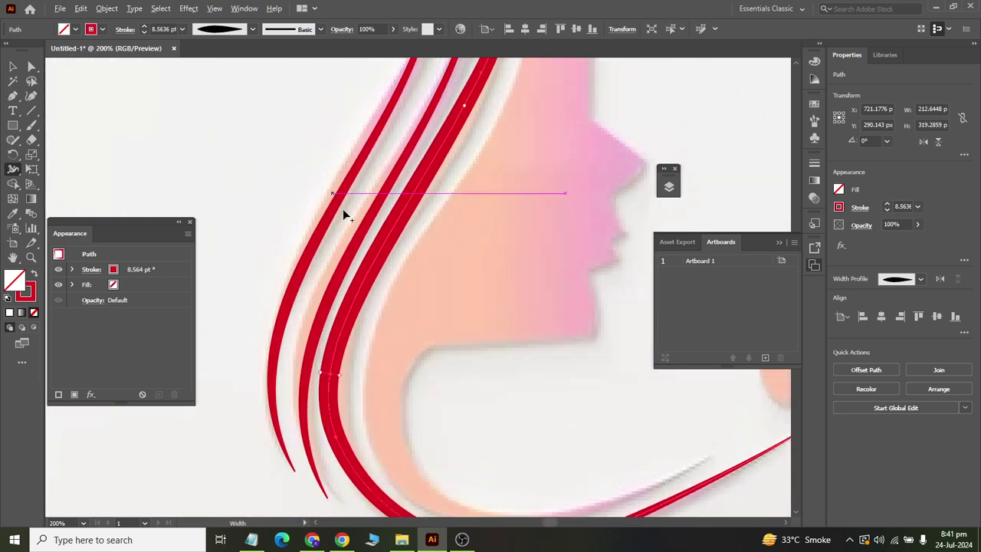
scroll(306, 485, up, 1)
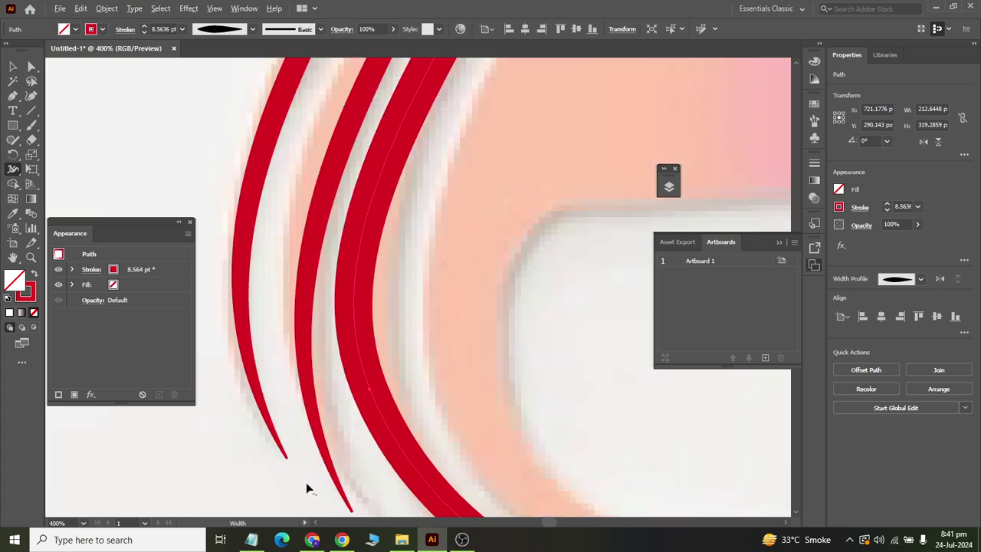
scroll(304, 373, down, 2)
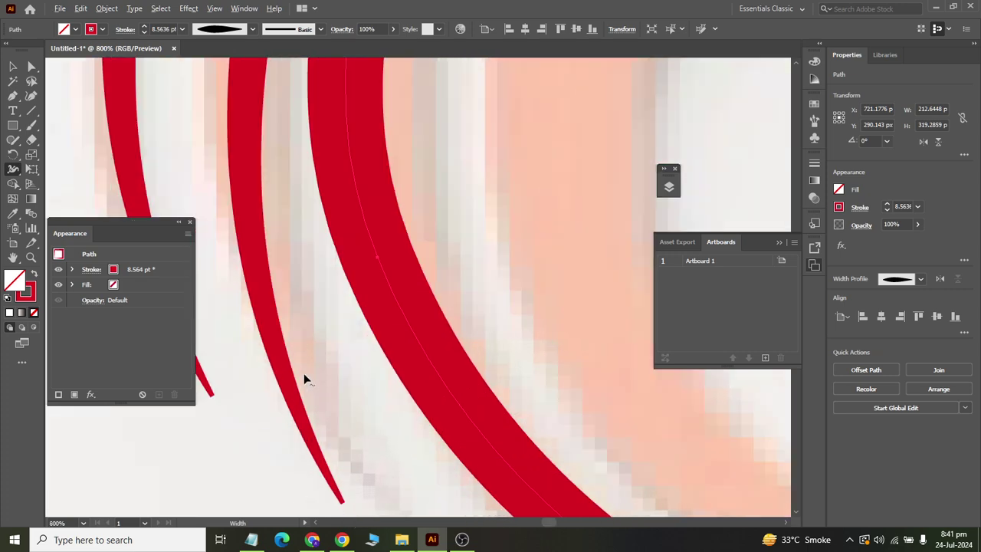
scroll(261, 227, up, 2)
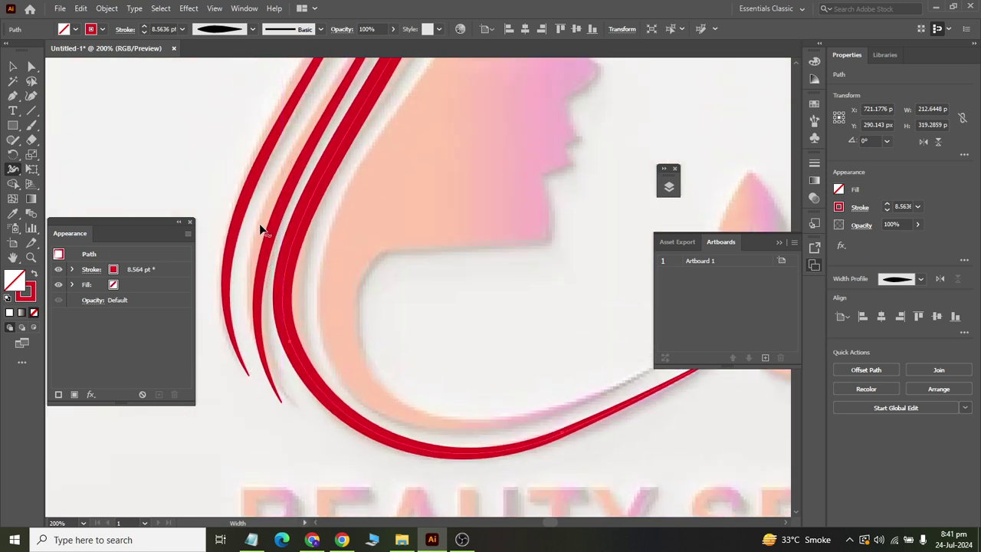
mouse_move(279, 225)
mouse_down()
mouse_move(286, 216)
mouse_move(288, 234)
mouse_up()
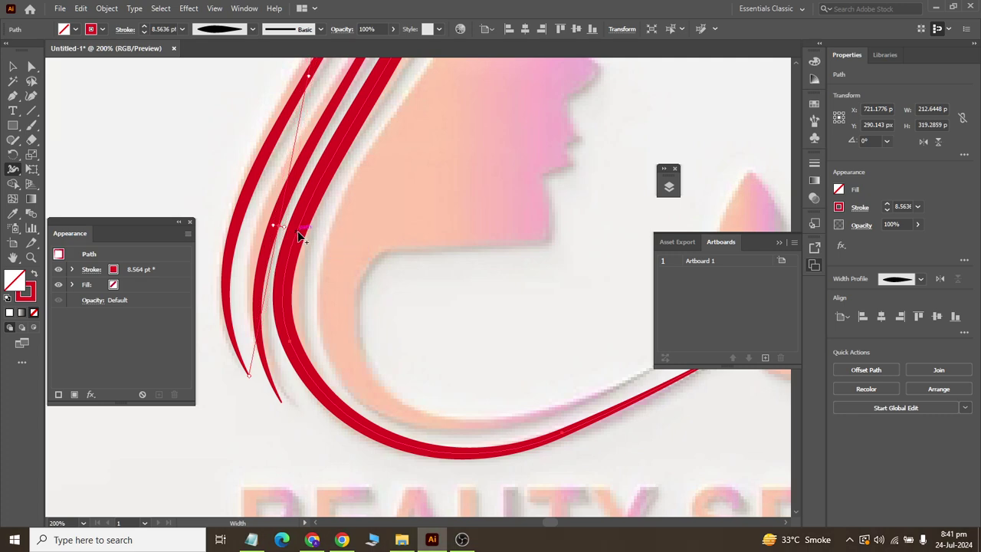
scroll(282, 240, up, 2)
scroll(283, 240, up, 1)
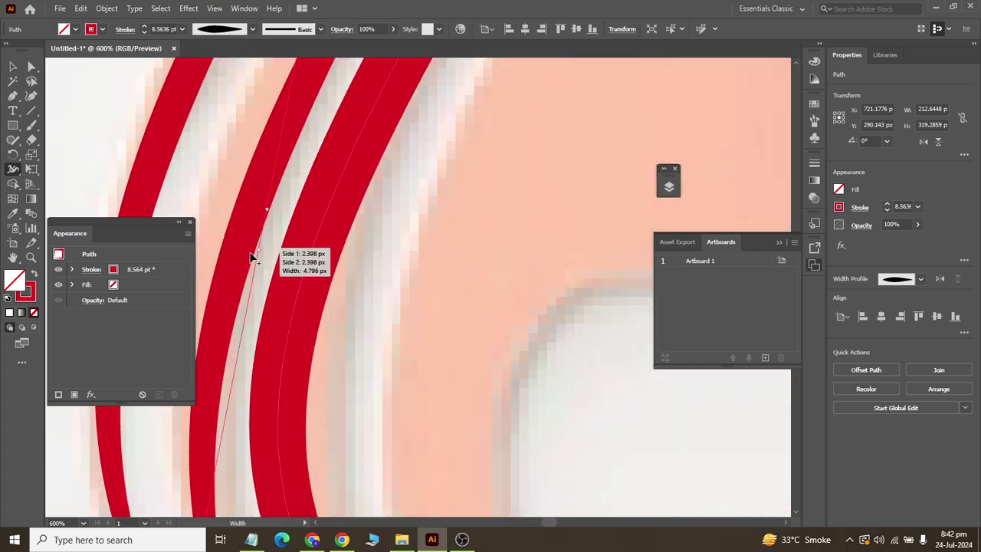
mouse_move(263, 212)
mouse_down()
mouse_move(281, 207)
mouse_move(291, 220)
mouse_up()
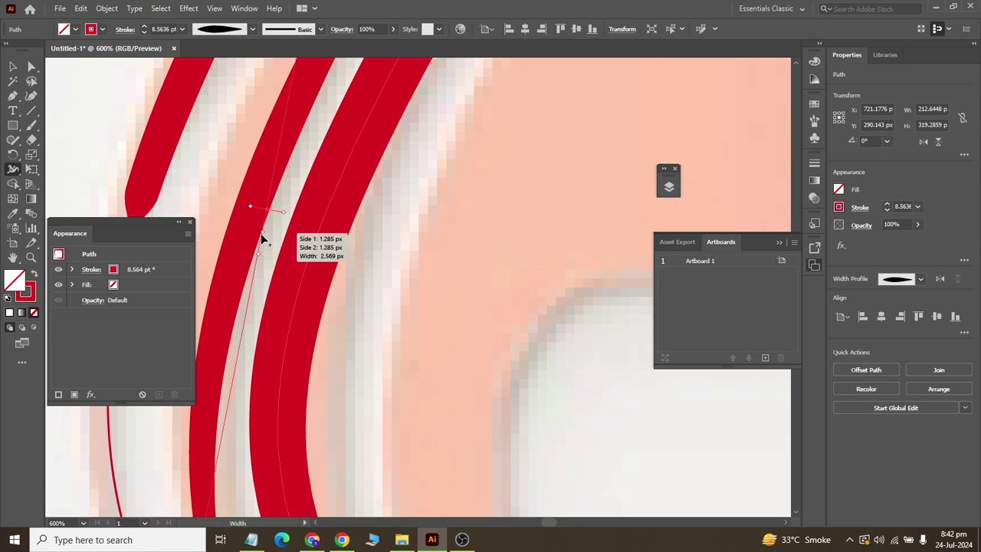
scroll(253, 246, down, 3)
scroll(243, 238, down, 5)
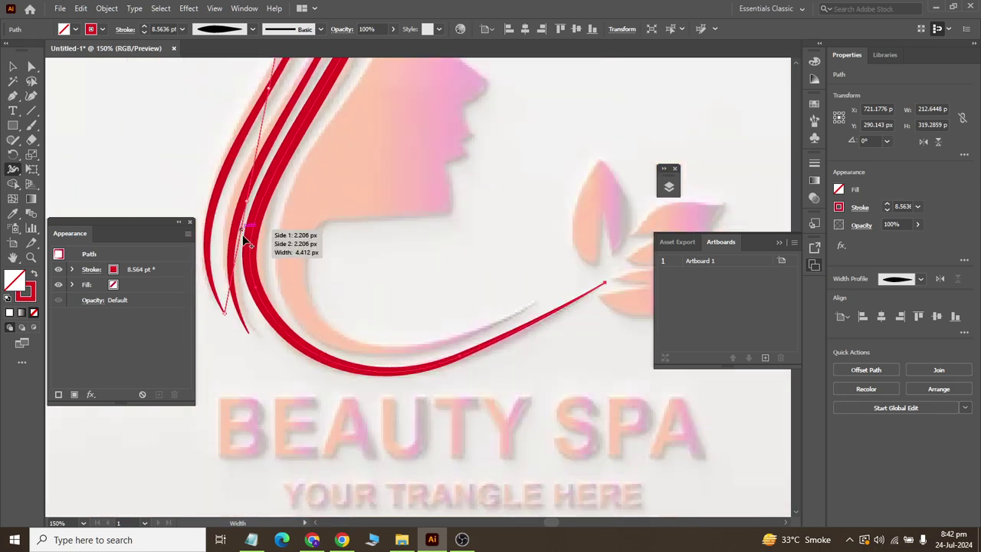
scroll(255, 328, up, 2)
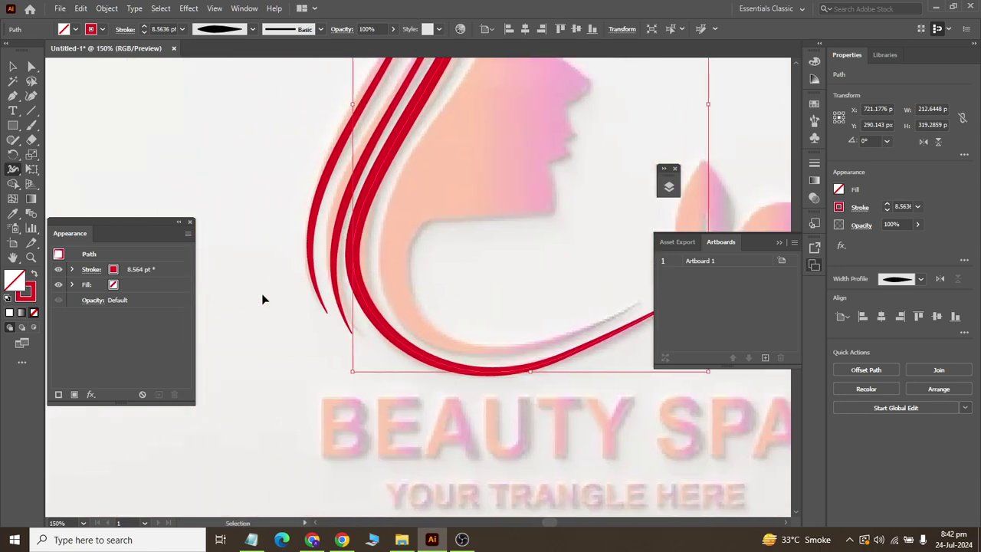
click(31, 67)
click(348, 328)
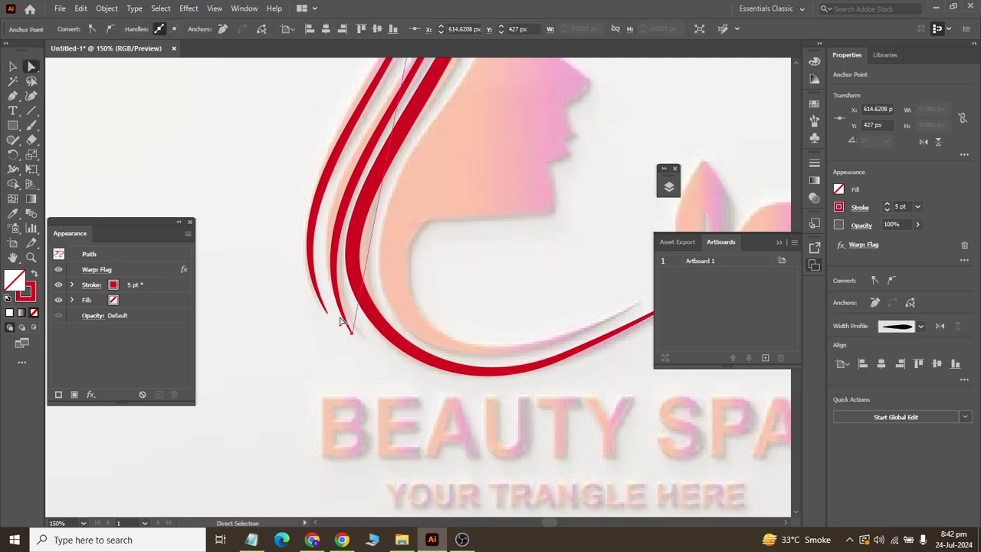
scroll(363, 298, up, 3)
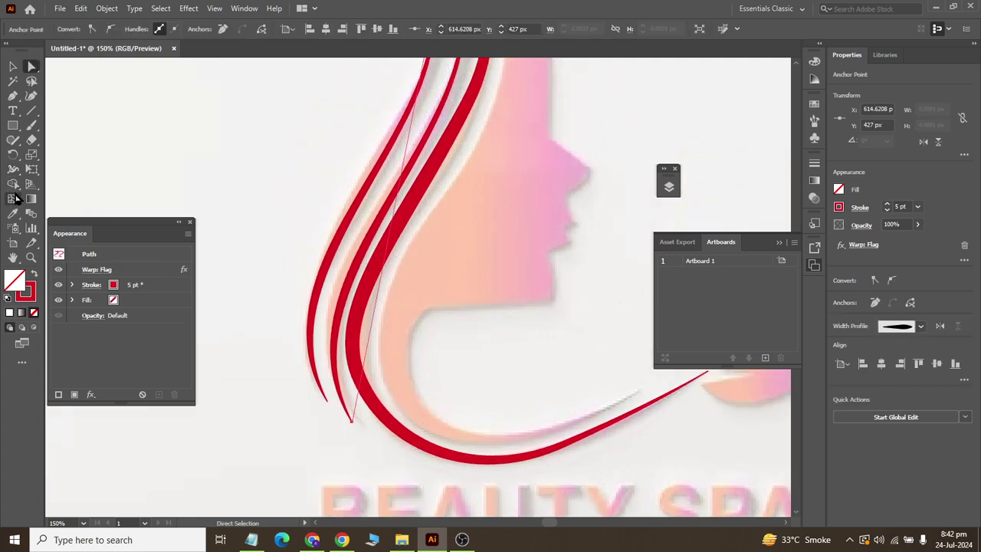
scroll(352, 230, down, 5)
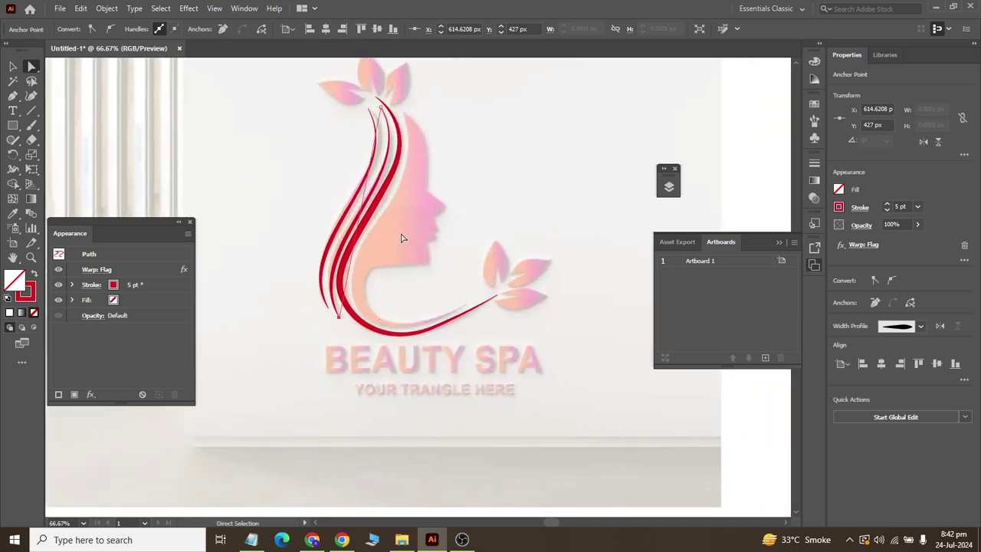
click(502, 166)
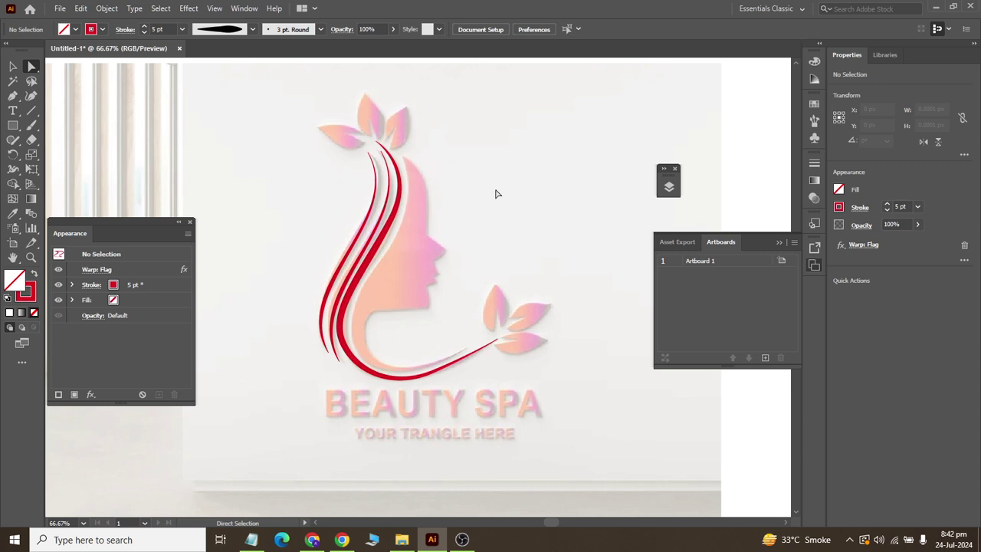
- Draw a horizontal red line about 179 px long on the blank artboard area beside the reference image
scroll(444, 209, right, 5)
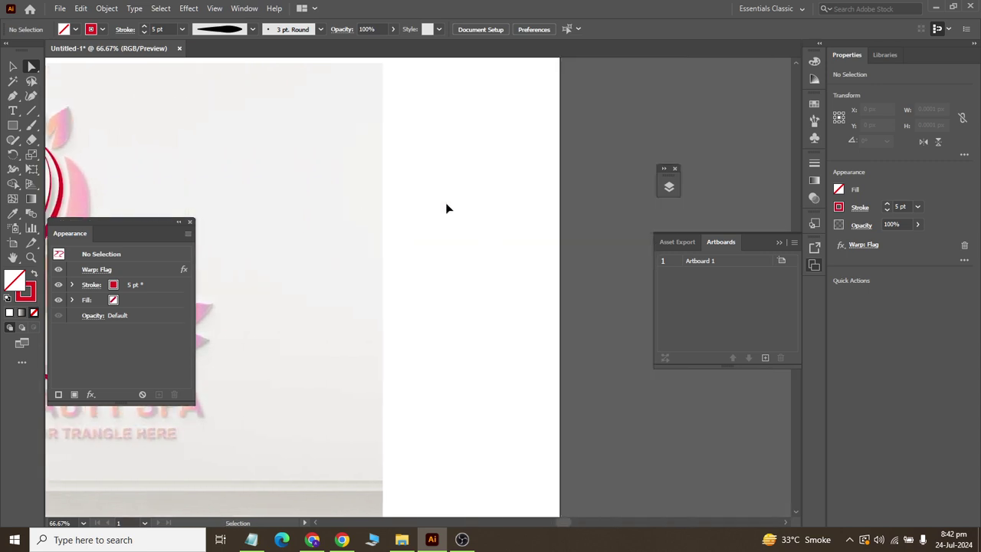
click(32, 110)
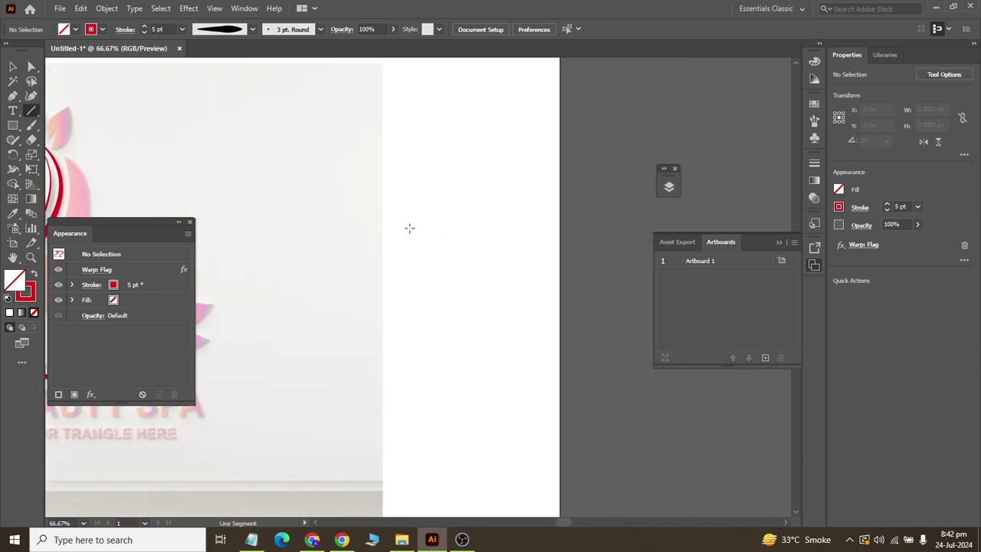
drag(409, 227, 541, 228)
key(ctrl+plus)
key(ctrl+plus)
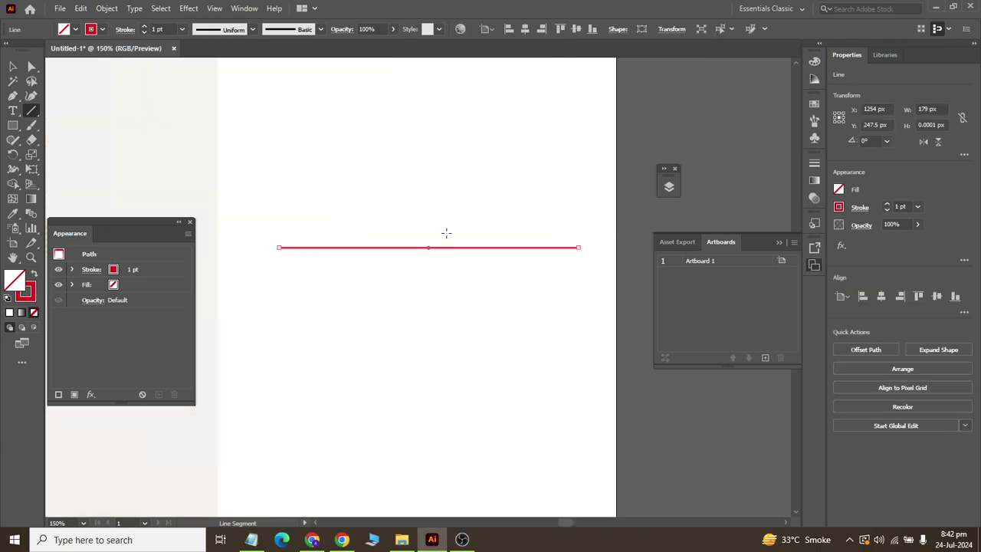
scroll(285, 253, up, 2)
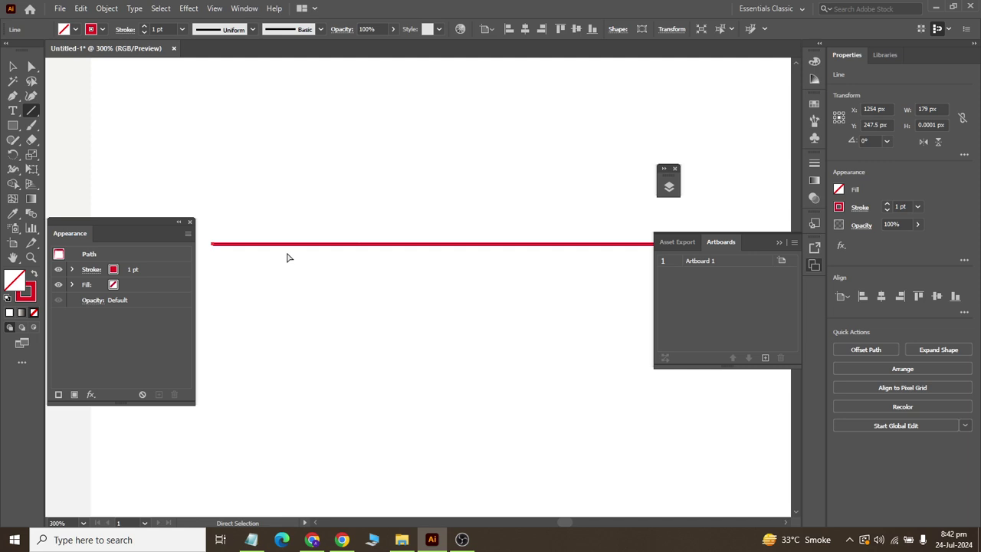
scroll(286, 253, down, 2)
scroll(306, 279, down, 2)
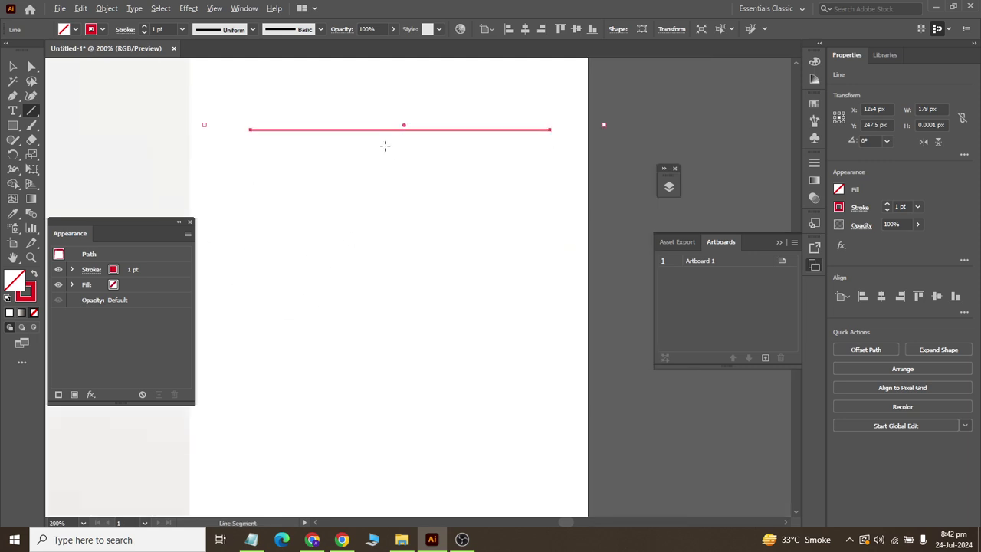
scroll(385, 145, up, 1)
scroll(384, 145, up, 1)
scroll(384, 145, down, 1)
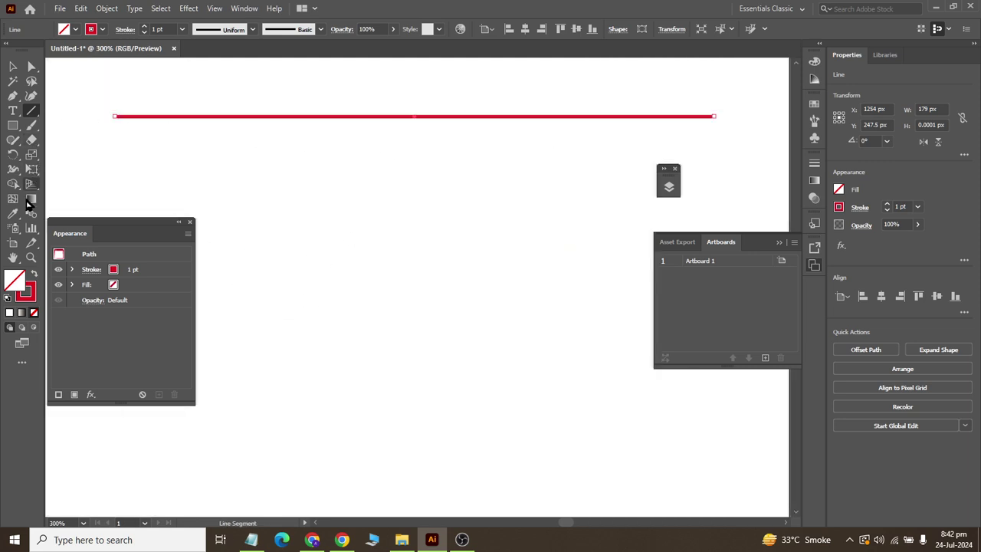
- Float the full Stroke settings over the canvas and try a round cap on the red line before restoring the butt cap
click(26, 169)
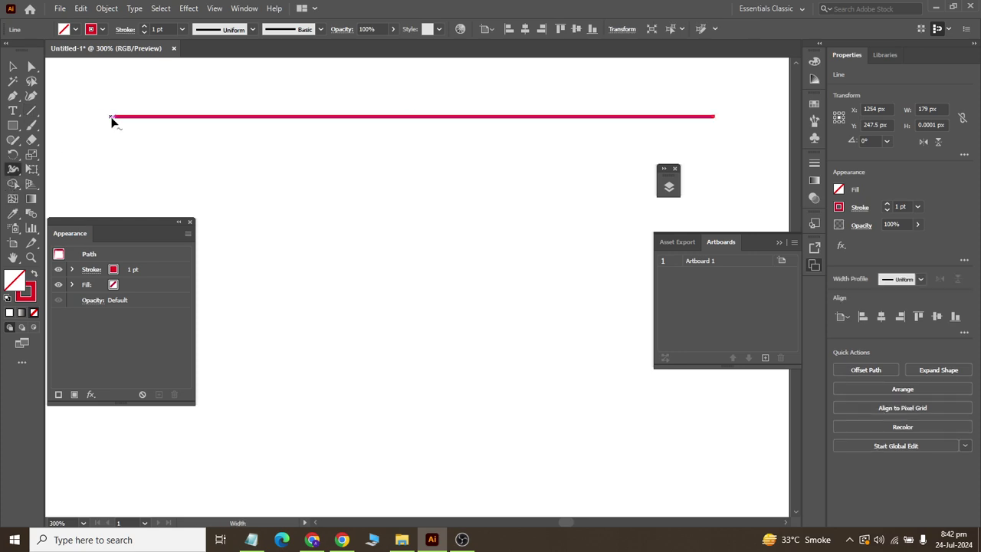
scroll(112, 120, up, 6)
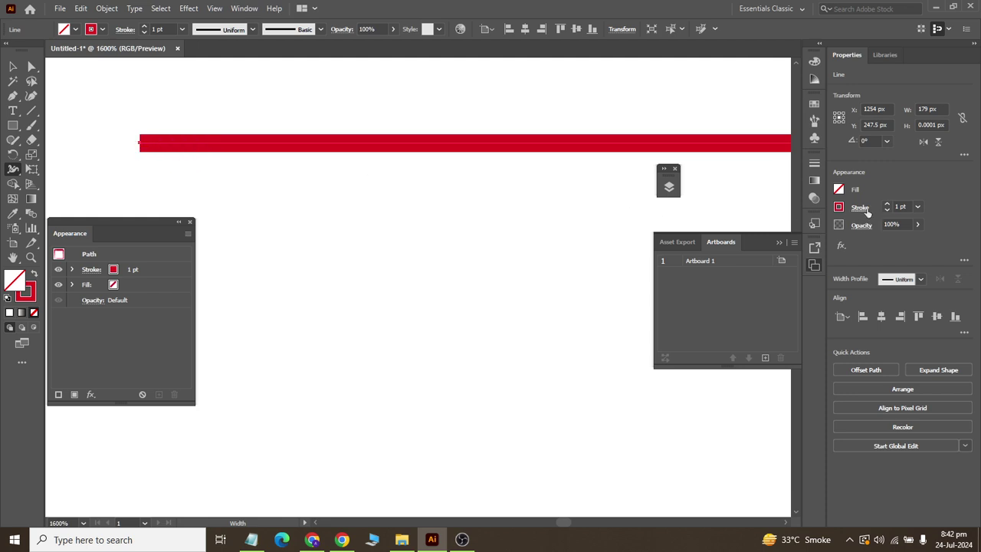
click(246, 9)
mouse_move(302, 540)
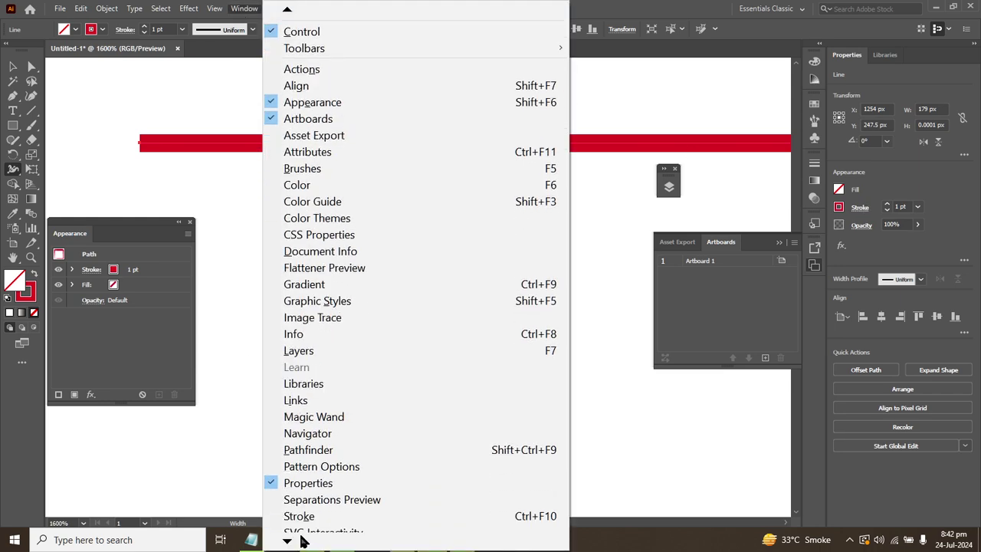
click(300, 475)
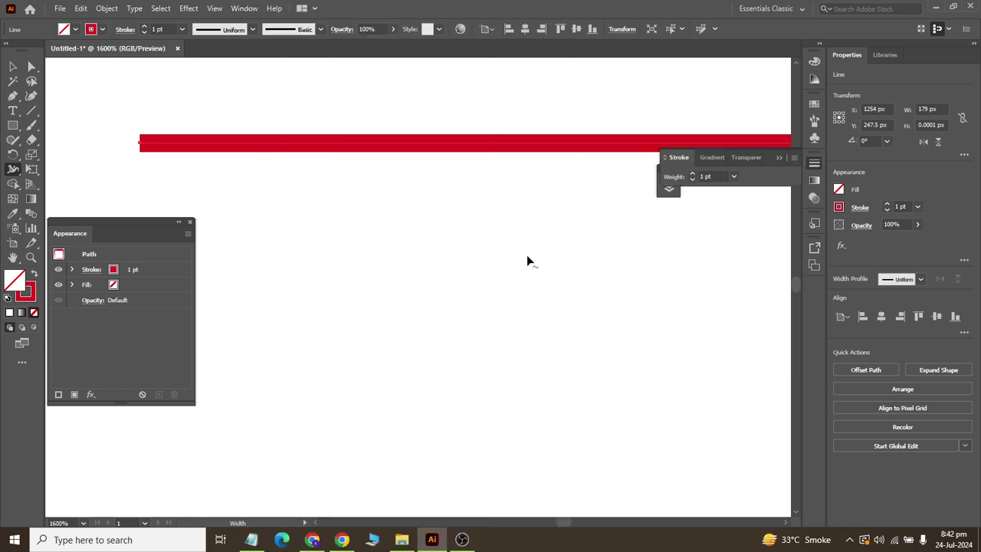
mouse_move(687, 170)
mouse_down()
mouse_move(481, 226)
mouse_move(378, 326)
mouse_up()
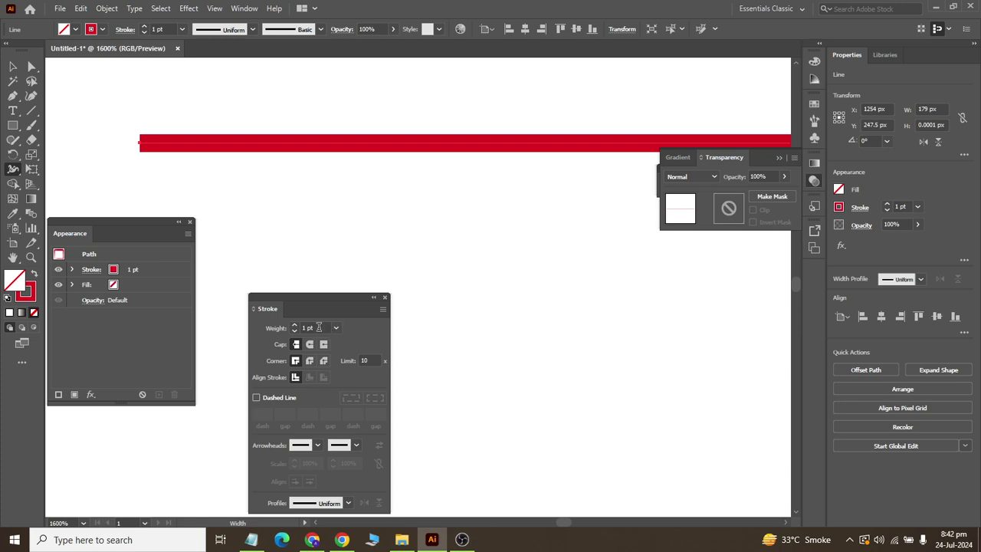
click(309, 344)
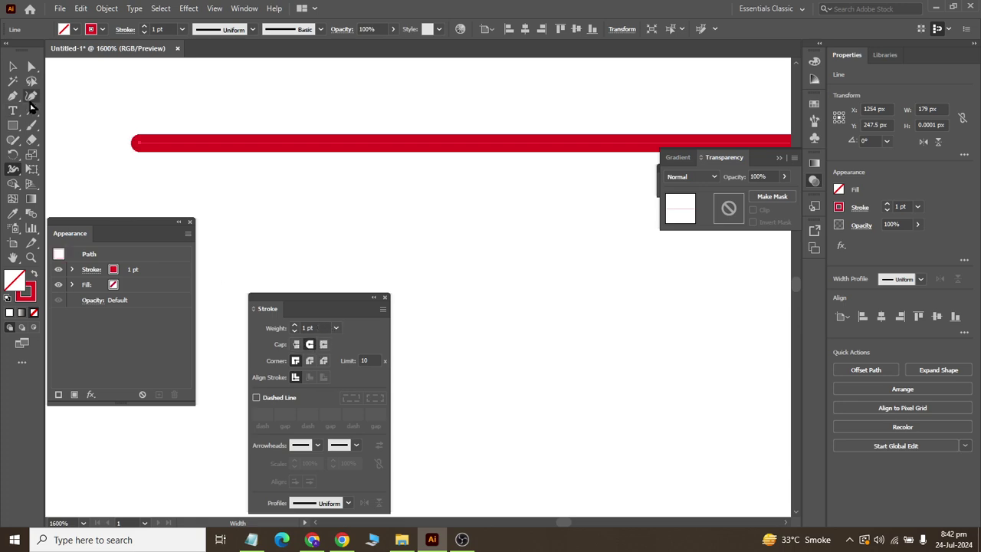
click(295, 345)
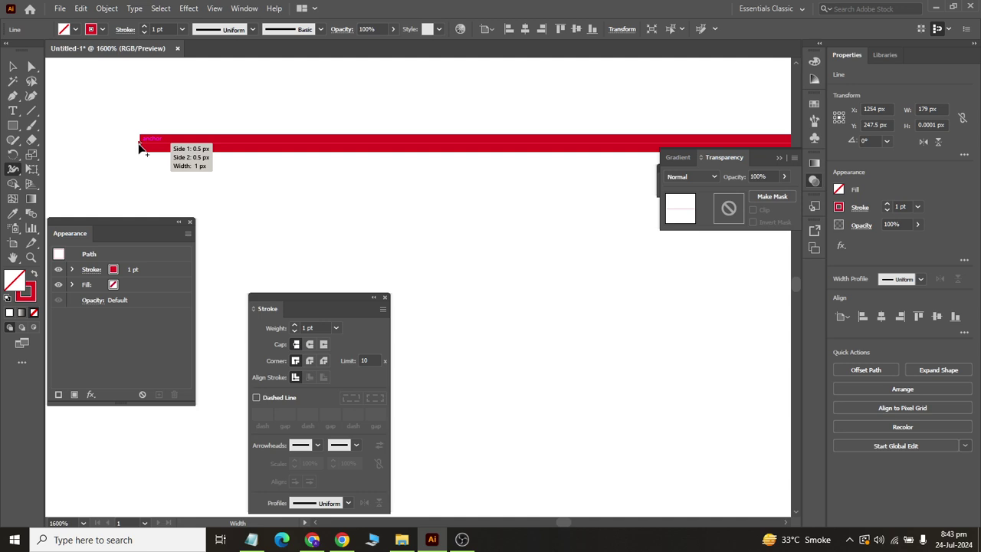
- Widen the red line's left end to about 4.78 px with the Width tool and slide its width point inward
drag(139, 148, 138, 187)
scroll(137, 187, down, 5)
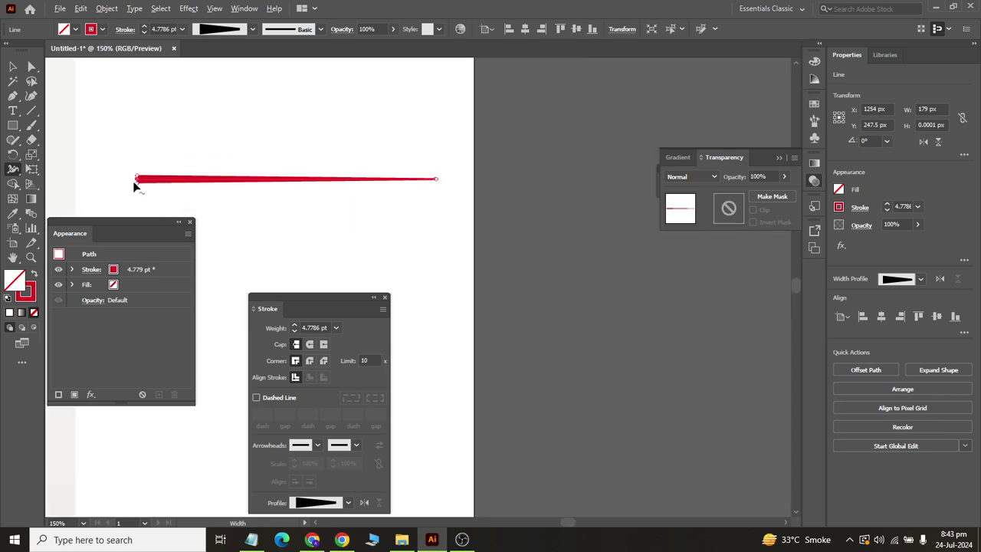
scroll(131, 180, up, 5)
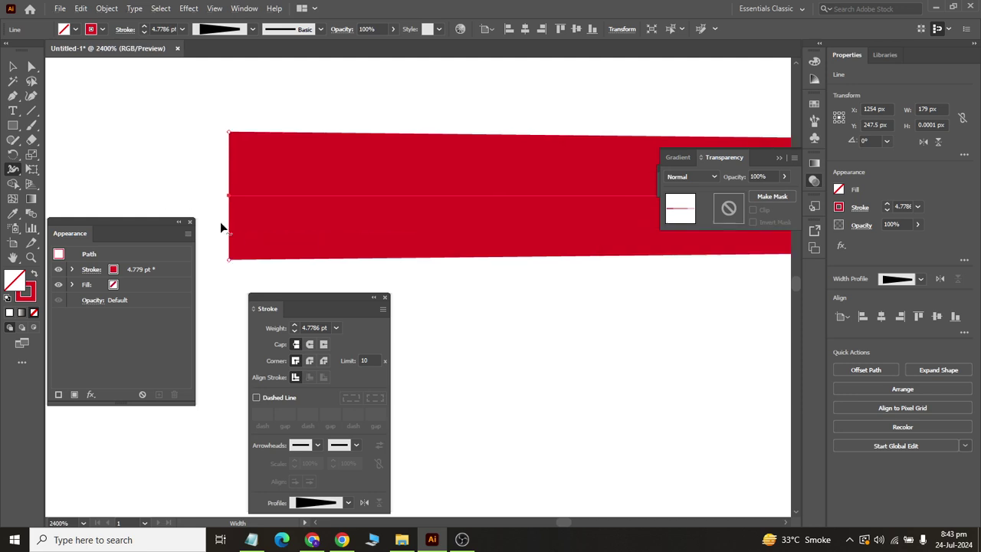
mouse_move(230, 262)
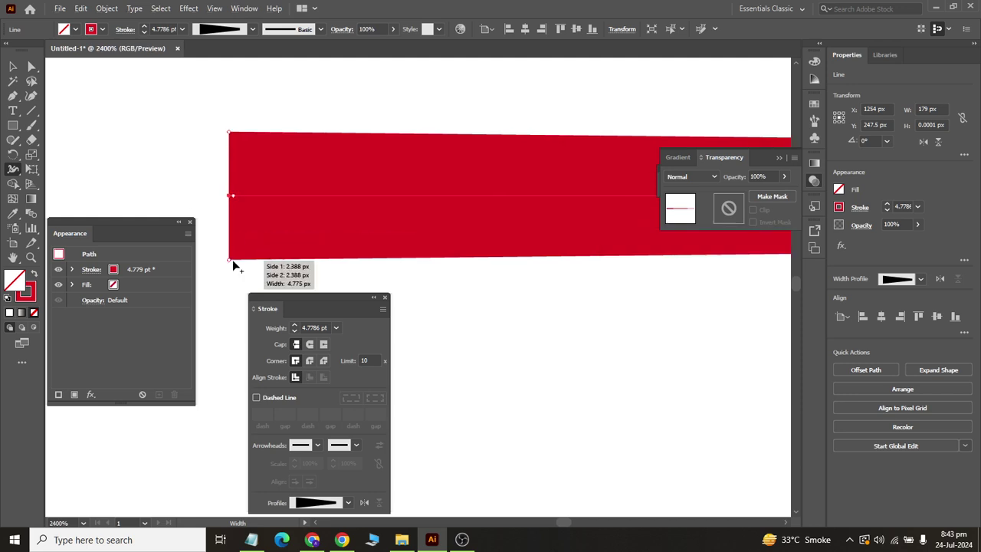
mouse_move(228, 265)
mouse_down()
mouse_move(264, 236)
mouse_move(276, 171)
mouse_move(242, 265)
mouse_up()
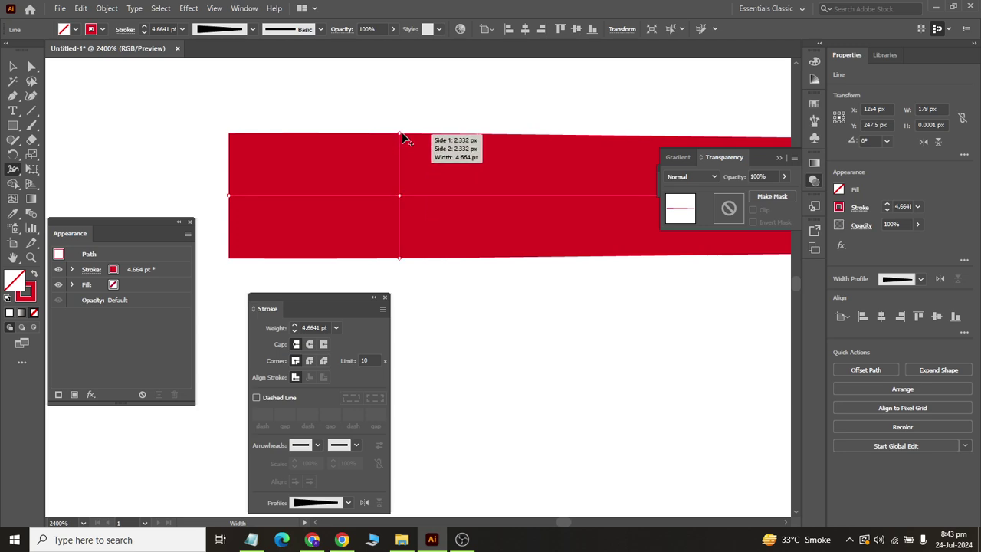
- Pull out a second, narrower width point of about 3.3 px and slide it further along the line
drag(399, 136, 395, 153)
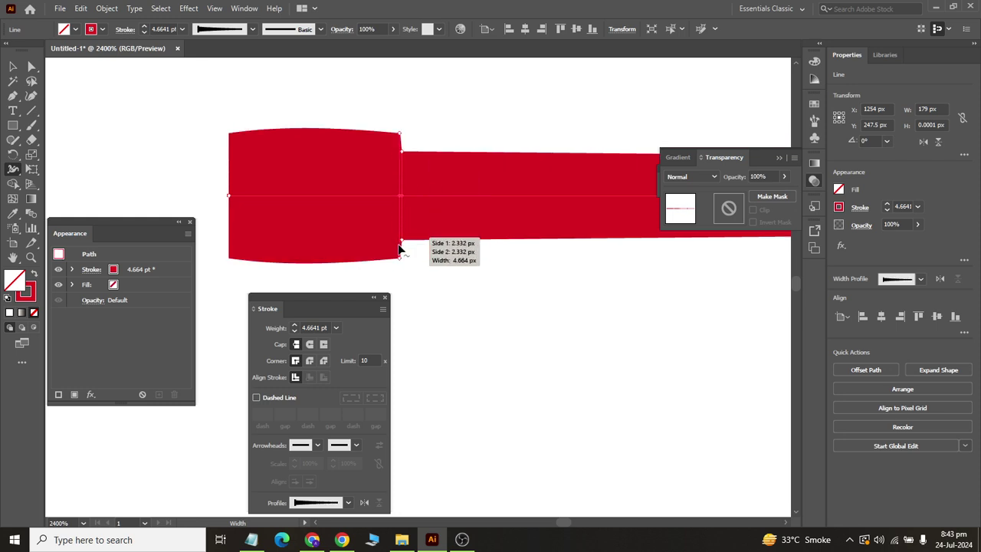
scroll(398, 238, right, 4)
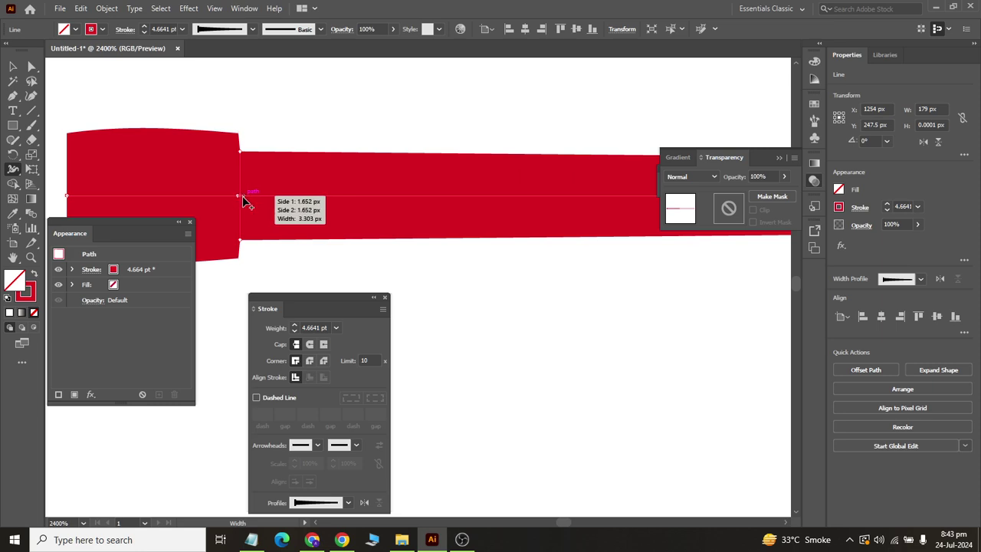
mouse_move(240, 199)
mouse_down()
mouse_move(584, 203)
mouse_move(569, 201)
mouse_up()
- Add a width point near the line's right end, apply a round cap and widen the end into a ball-shaped tip
key(ctrl+minus)
scroll(496, 253, right, 5)
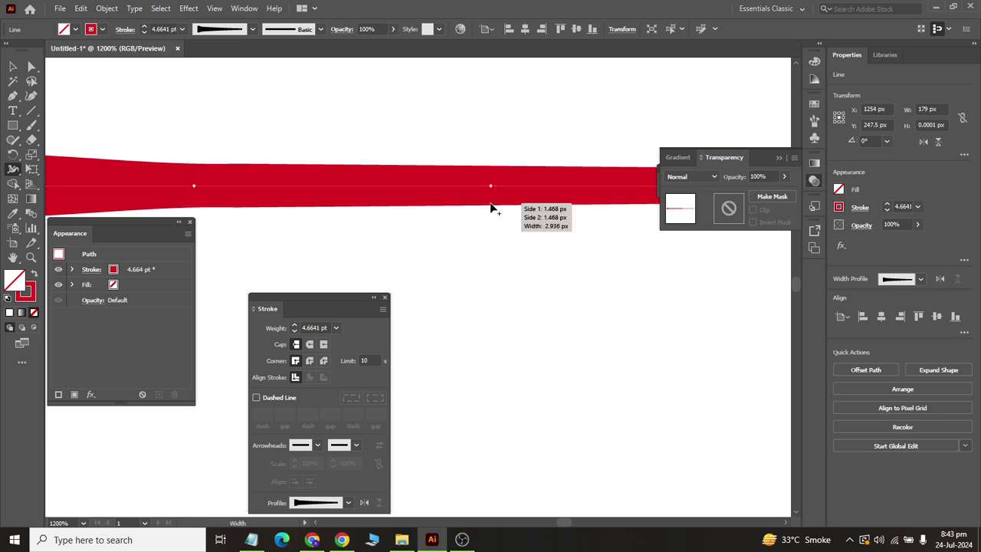
scroll(487, 196, down, 4)
scroll(495, 192, right, 4)
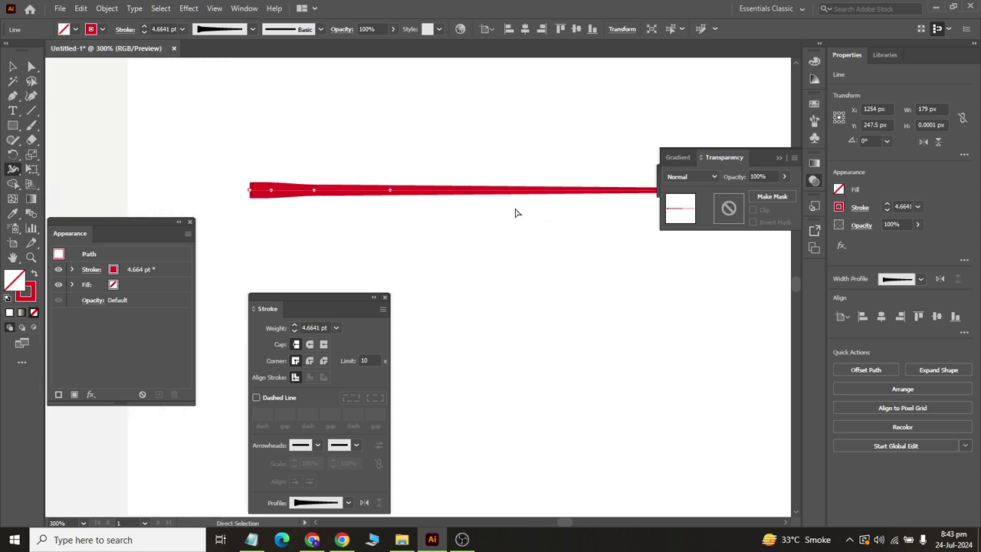
scroll(575, 207, up, 3)
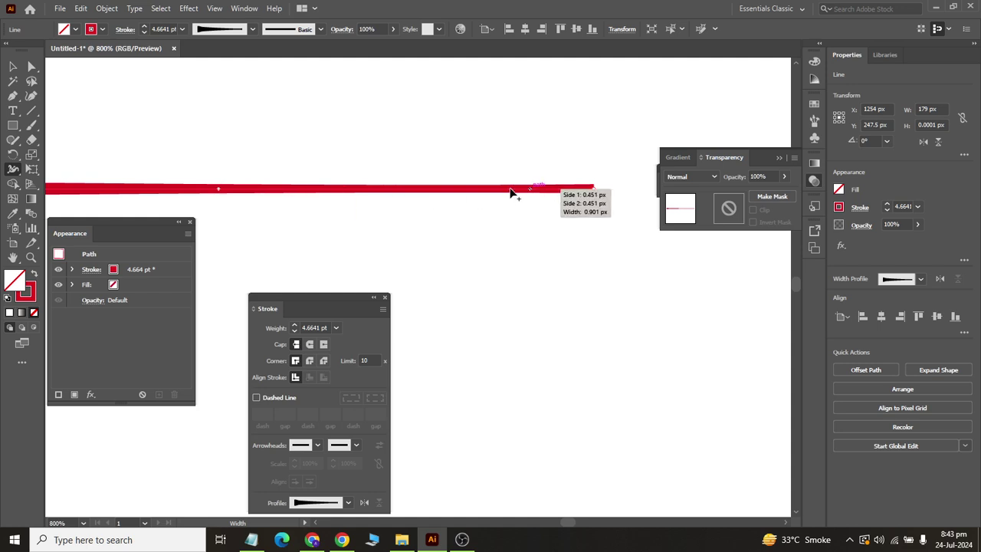
scroll(510, 193, up, 2)
drag(573, 189, 590, 186)
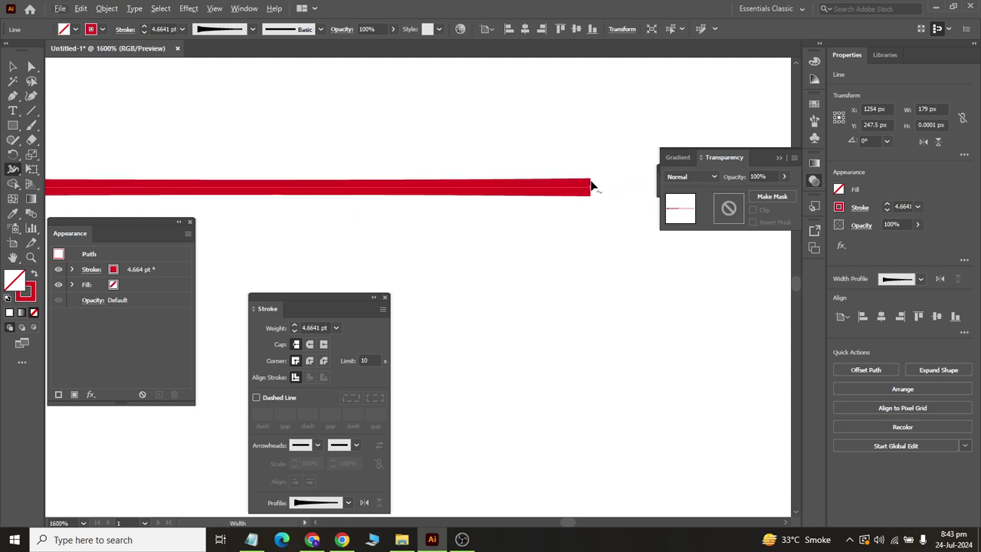
click(309, 344)
drag(592, 189, 590, 223)
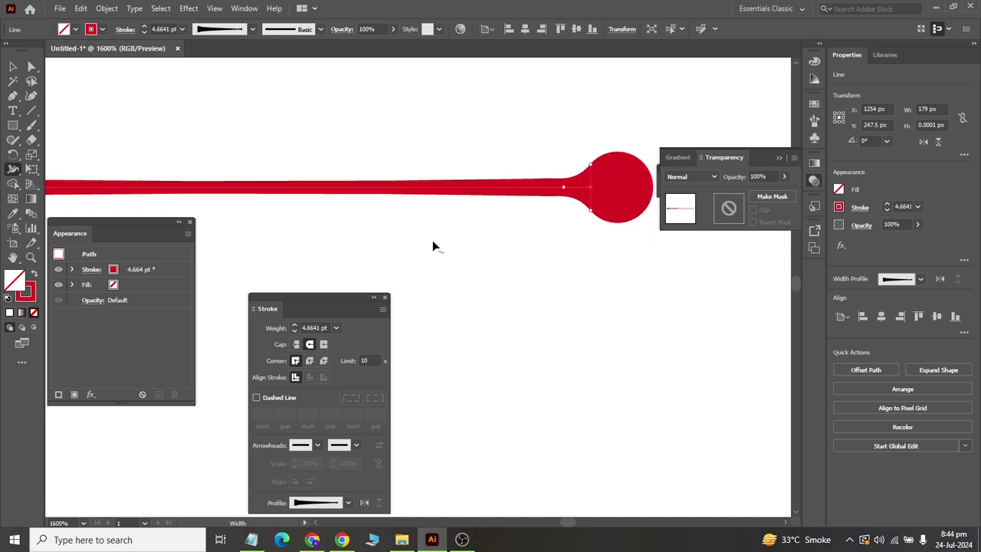
- Delete the practice line from the blank area beside the reference image
key(ctrl+minus)
scroll(431, 245, down, 3)
scroll(372, 219, left, 3)
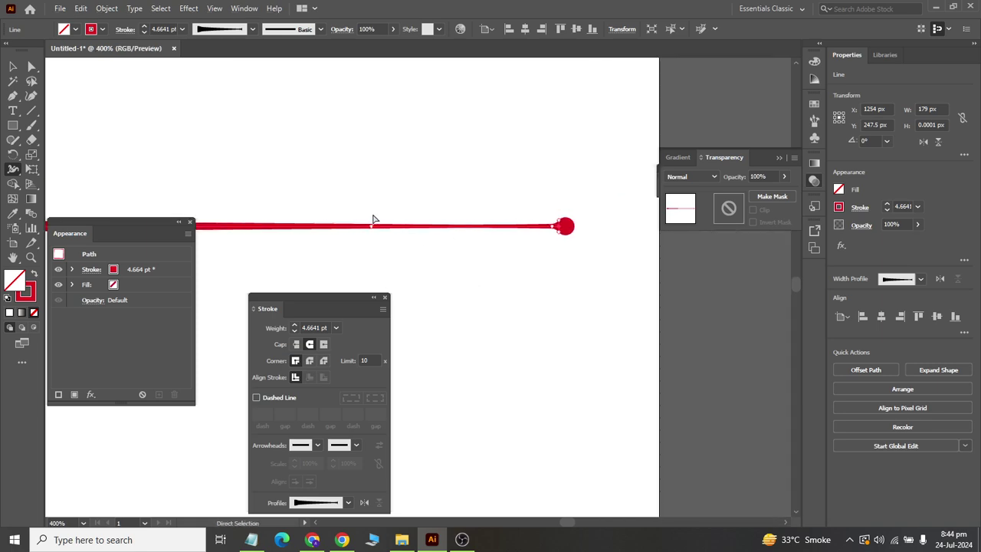
scroll(349, 235, left, 2)
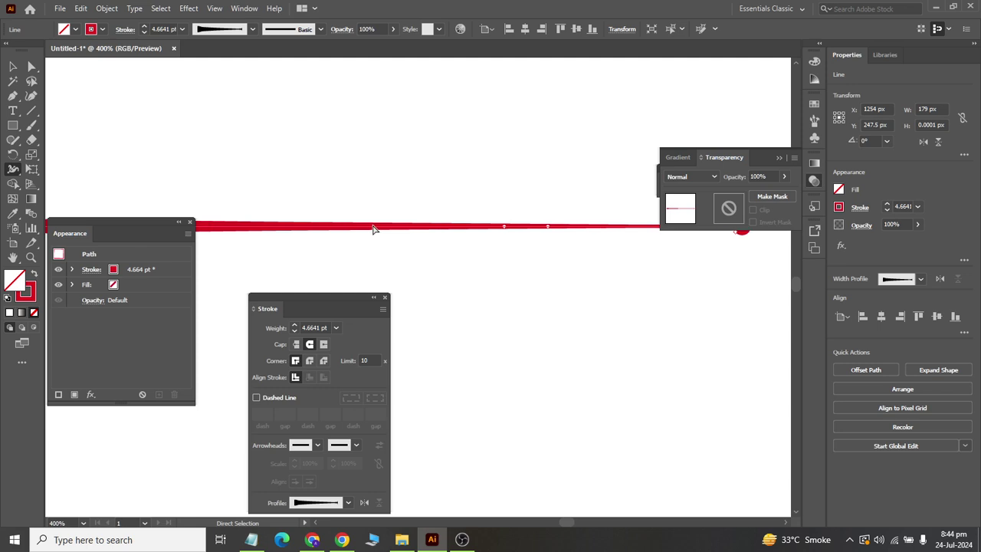
drag(374, 227, 378, 224)
scroll(376, 227, left, 2)
click(13, 68)
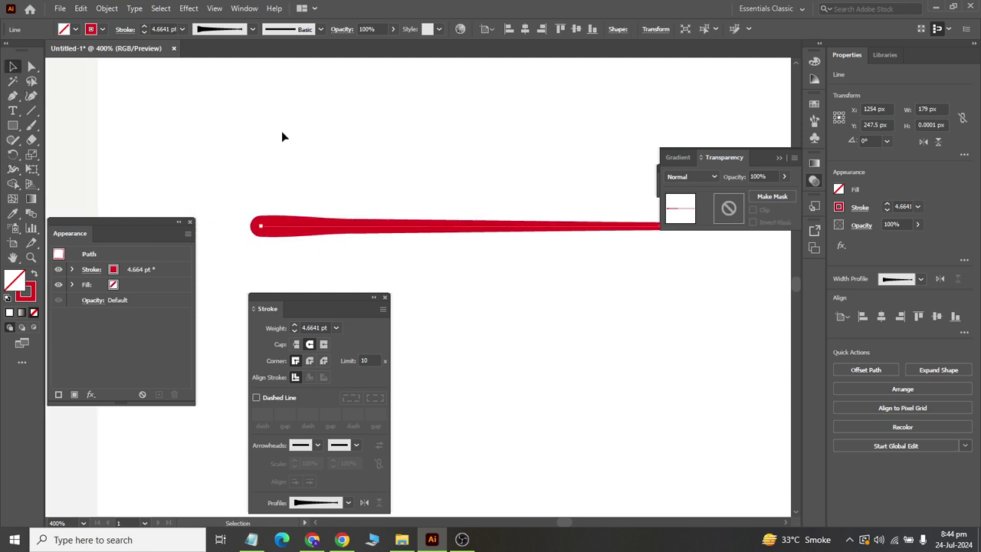
drag(298, 148, 522, 317)
key(Delete)
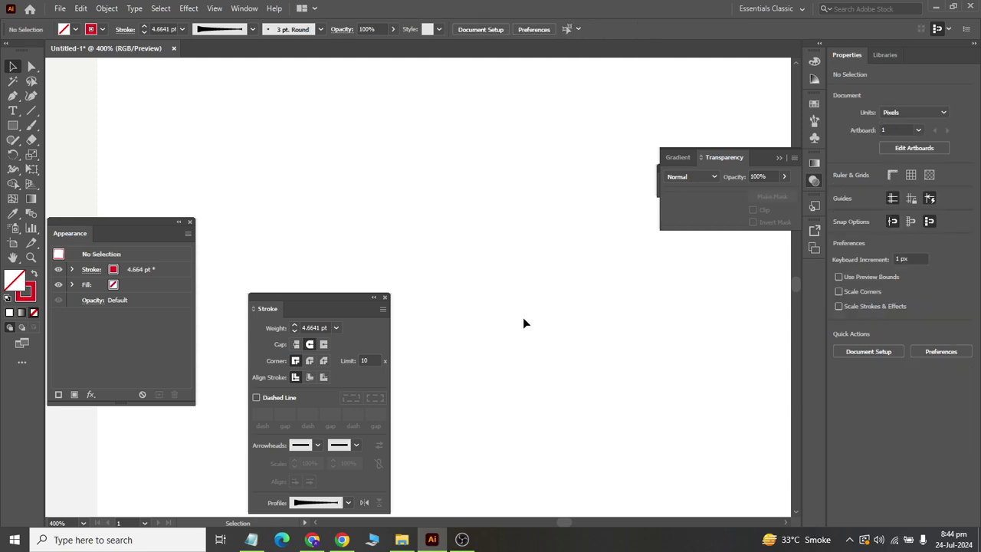
- Start a Curvature path at the face silhouette's upper tip and trace down its inner hair-side edge
key(ctrl+minus)
key(ctrl+minus)
key(ctrl+minus)
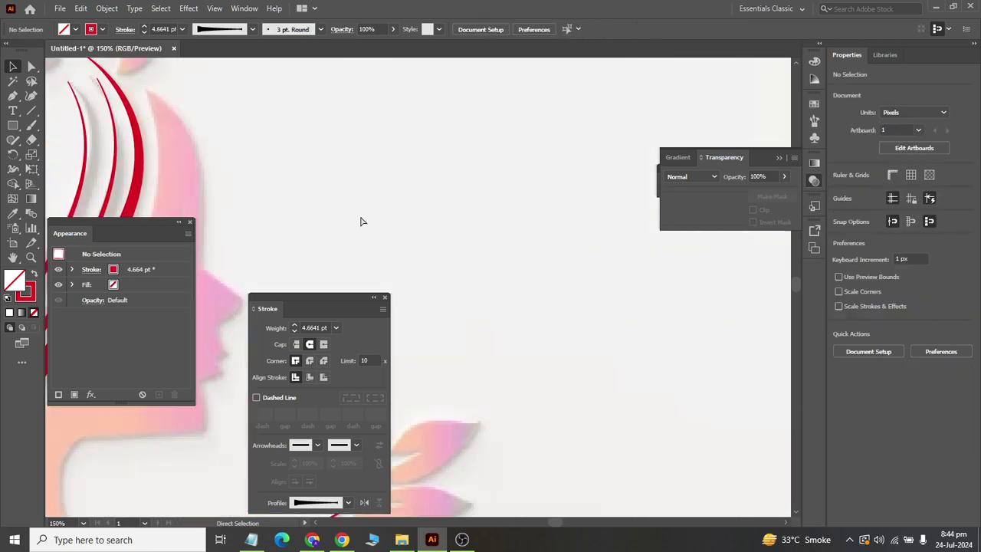
scroll(502, 219, down, 1)
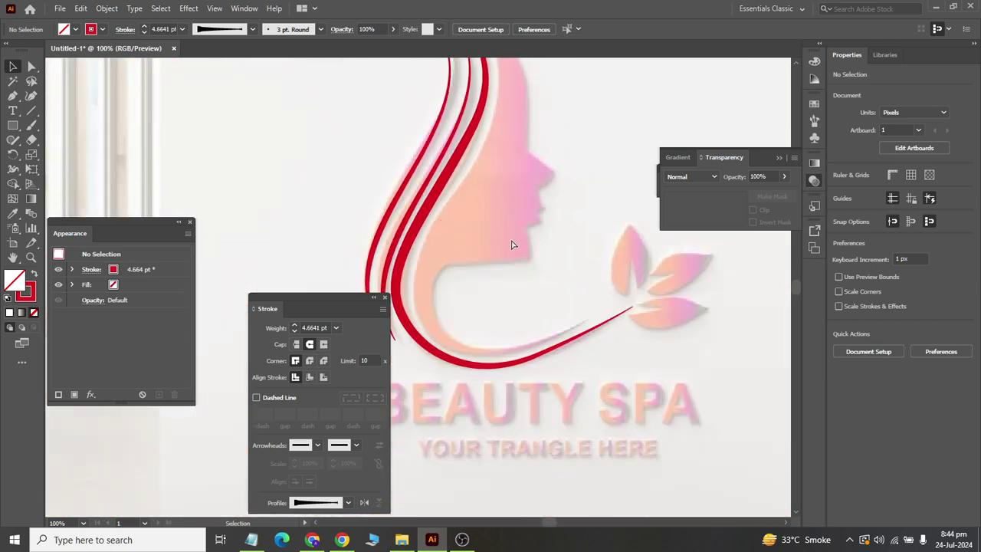
scroll(544, 219, up, 1)
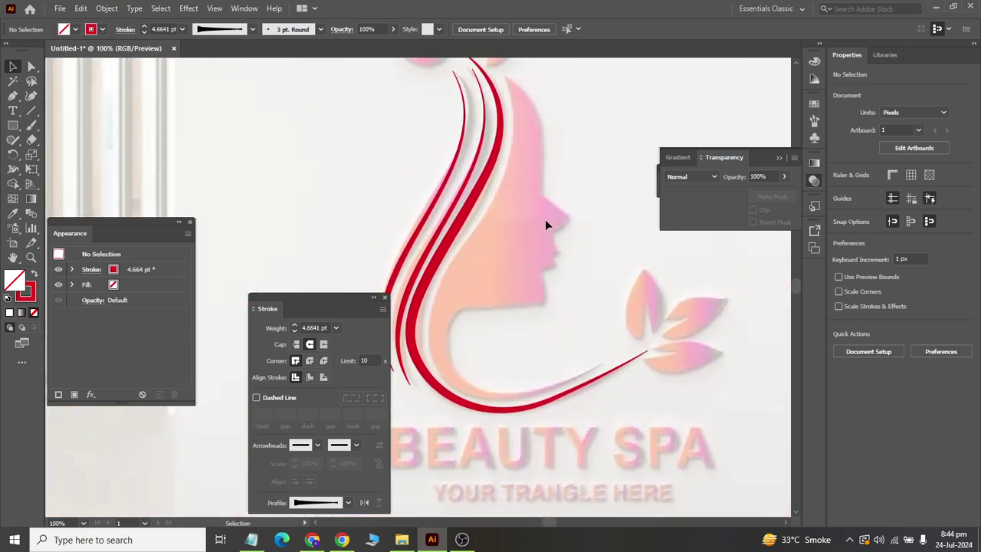
click(31, 96)
scroll(543, 121, up, 3)
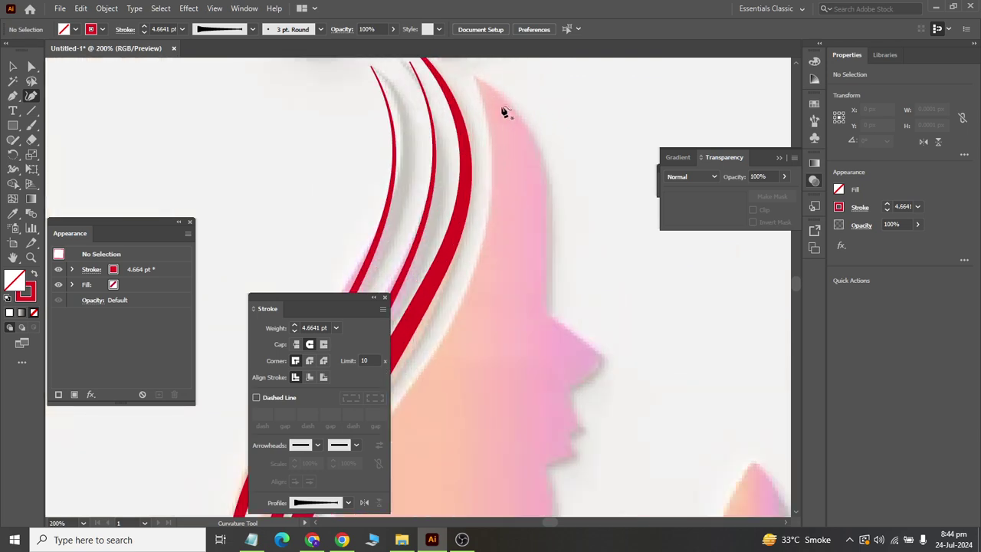
click(474, 77)
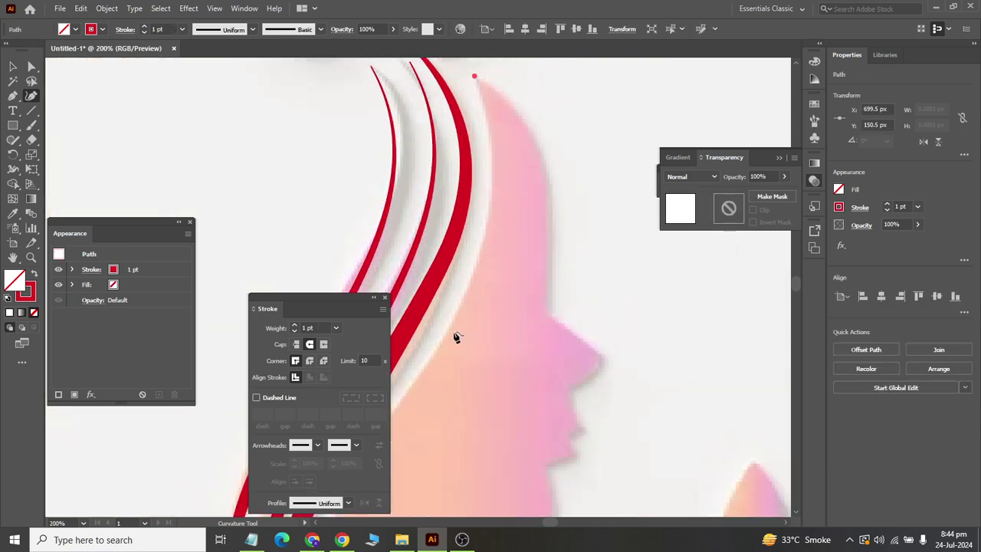
click(427, 365)
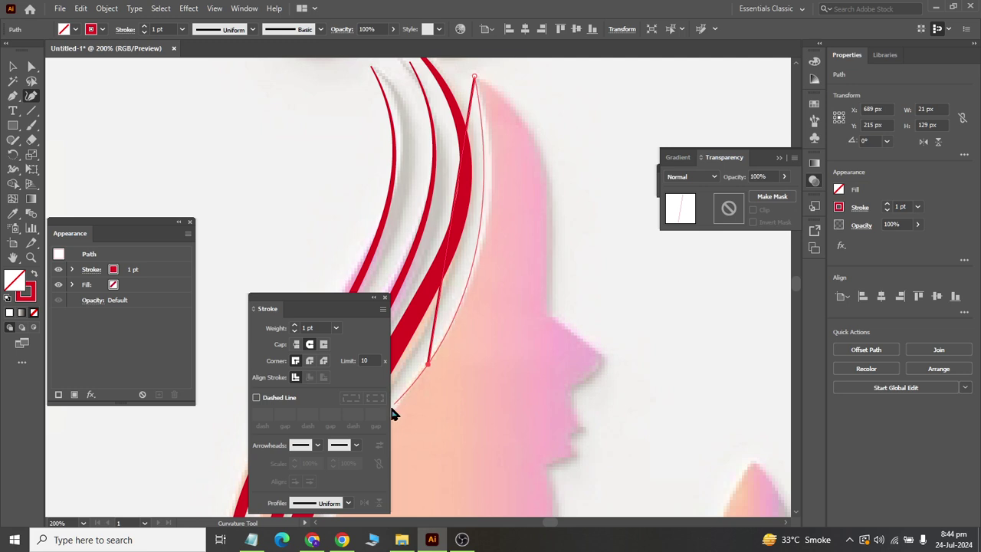
key(ctrl+z)
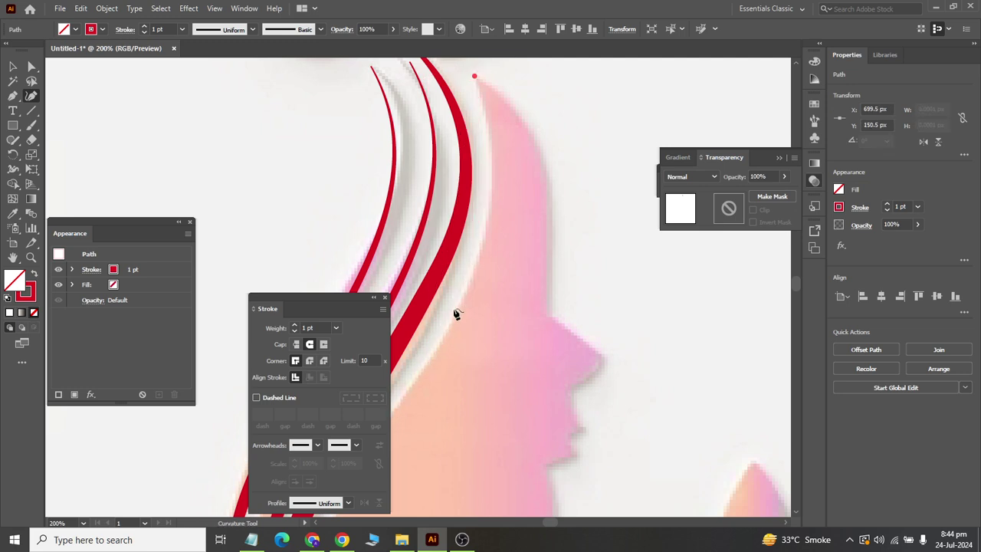
click(450, 321)
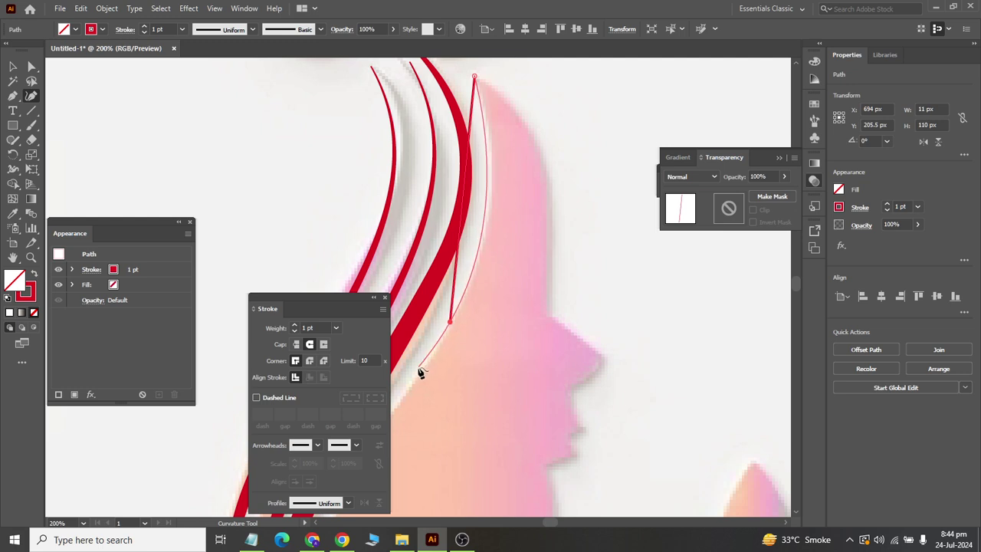
click(419, 368)
- Extend the silhouette path down the hair-side edge of the neck and around its rounded bottom curve
key(ctrl)
scroll(390, 398, left, 5)
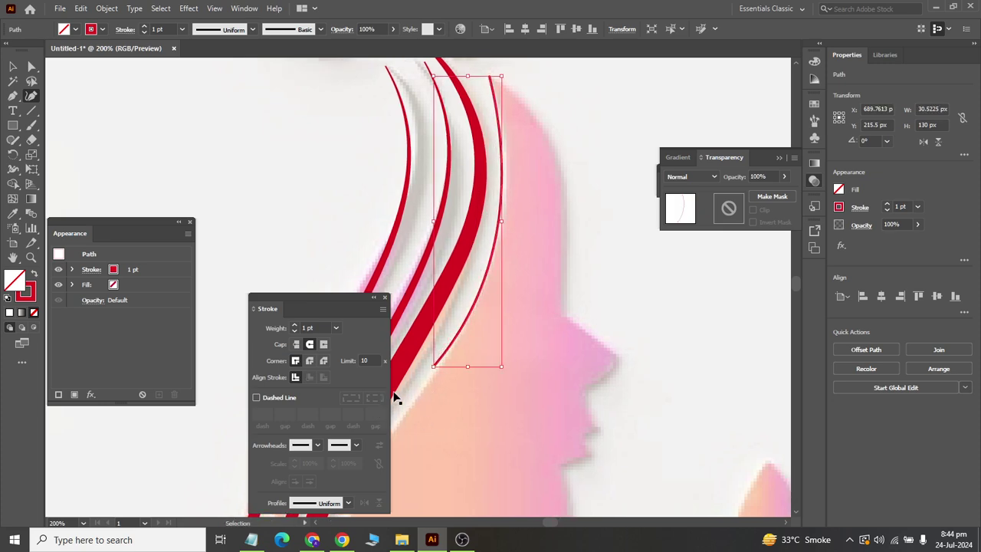
scroll(494, 365, down, 10)
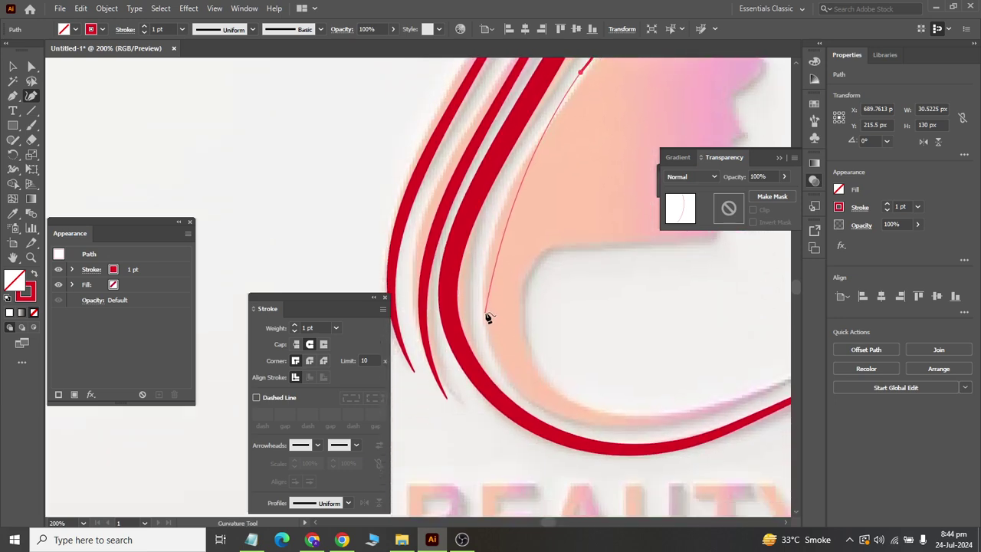
click(484, 323)
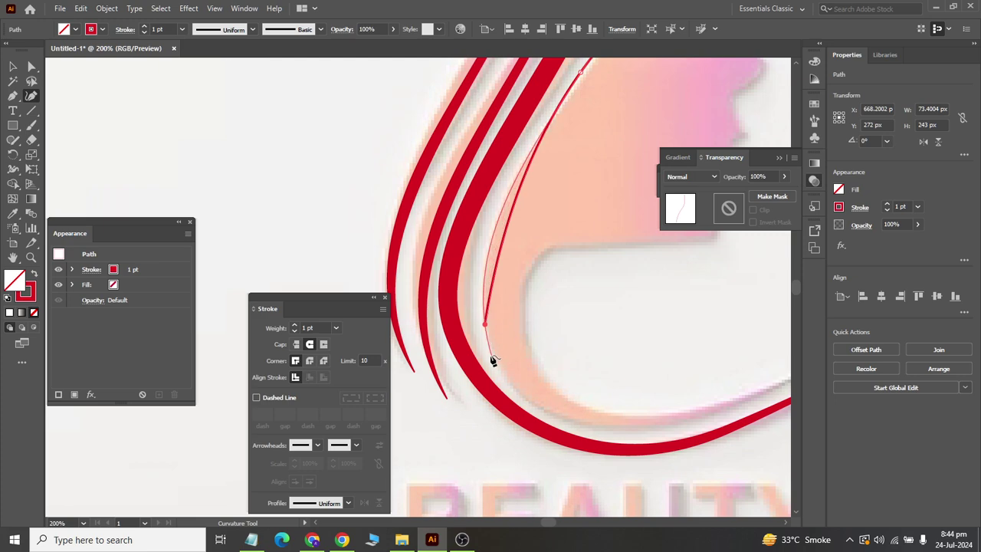
click(492, 355)
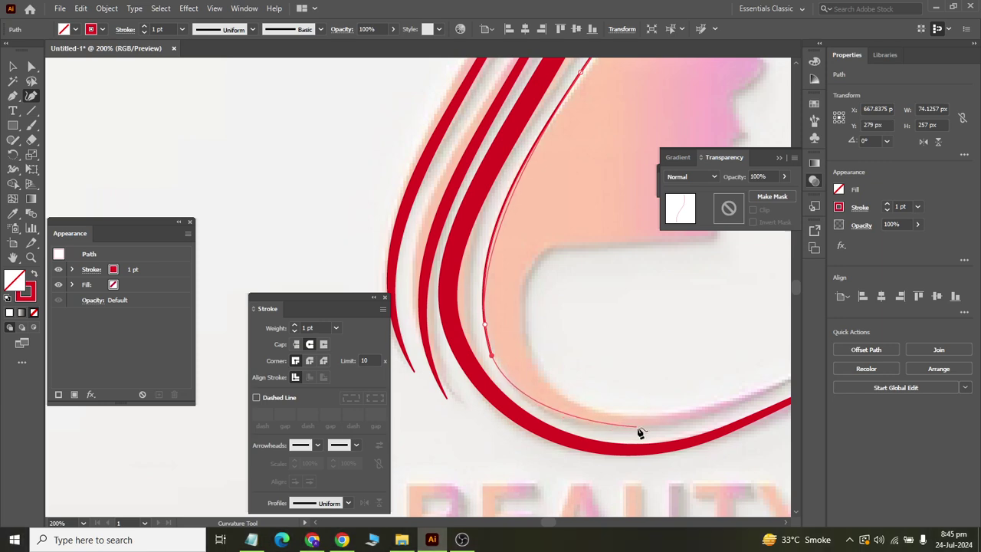
click(641, 431)
- Continue the outline to the pointed end of the neck's tail and back along the tail's upper edge
scroll(778, 383, right, 2)
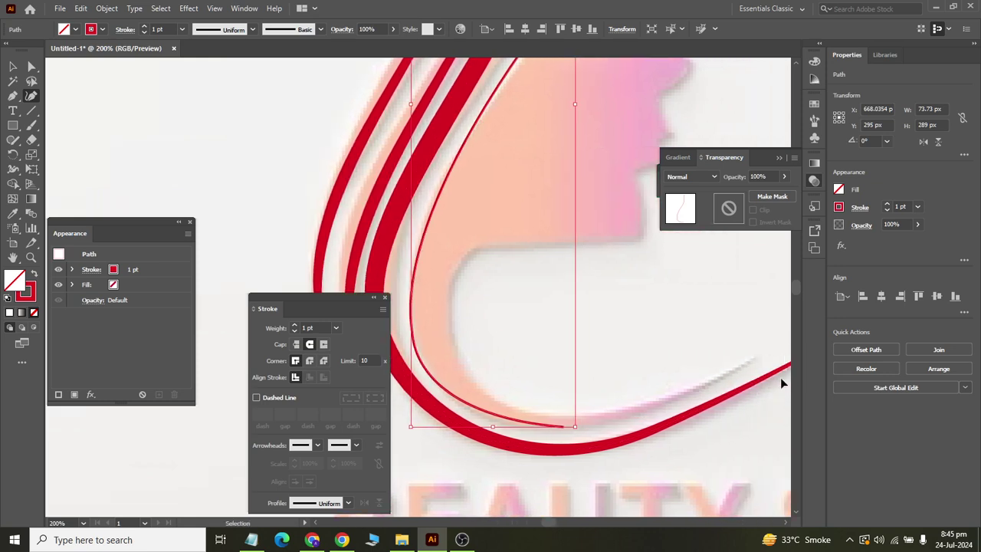
scroll(780, 377, right, 1)
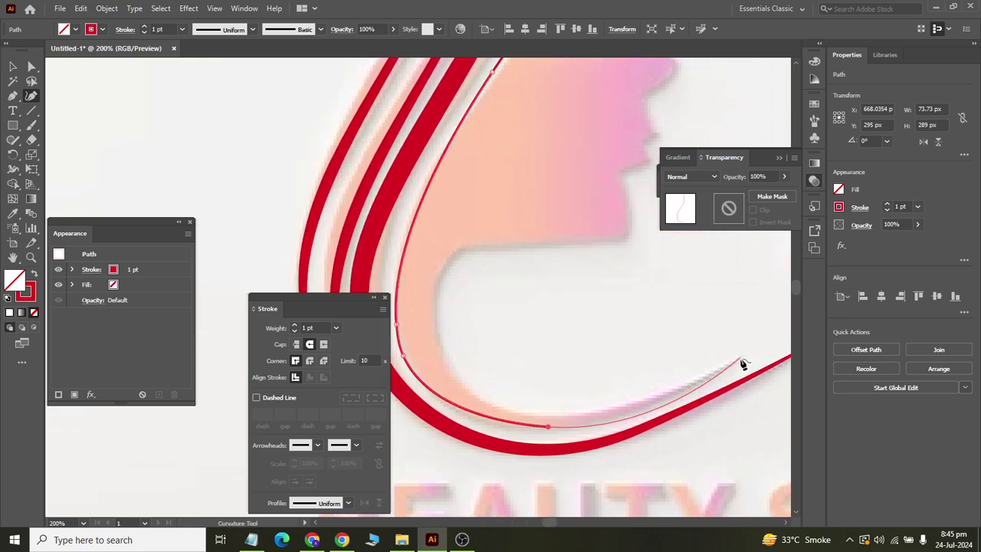
click(742, 360)
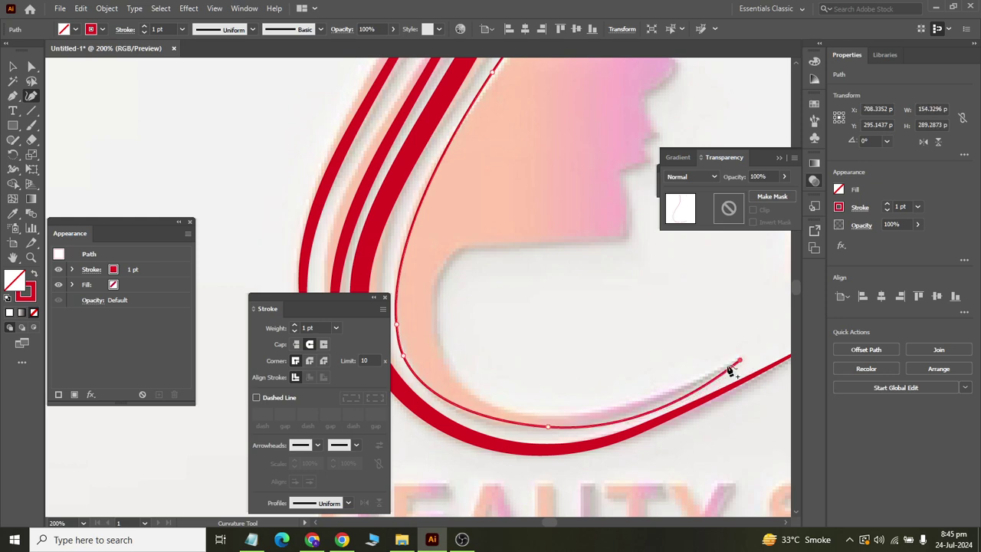
click(508, 409)
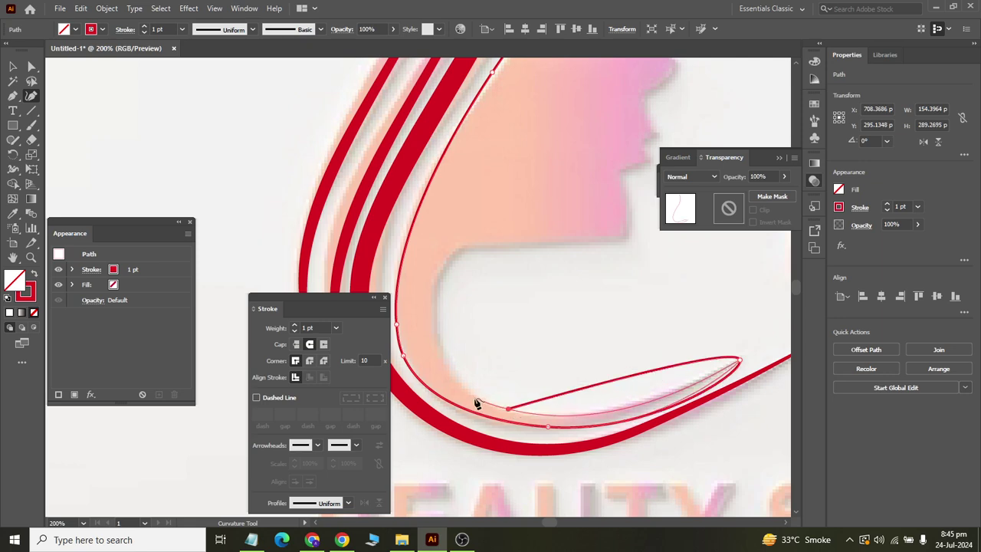
click(475, 399)
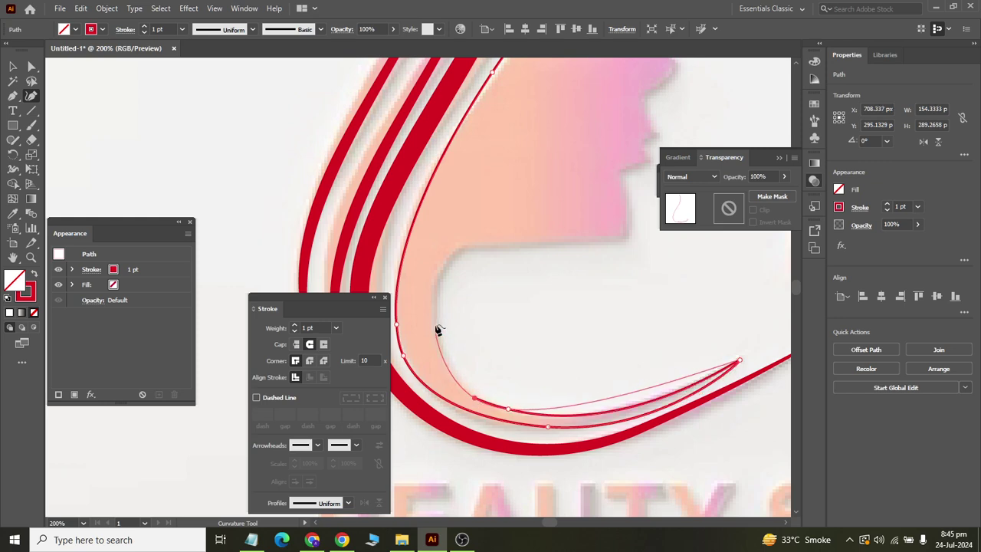
click(461, 245)
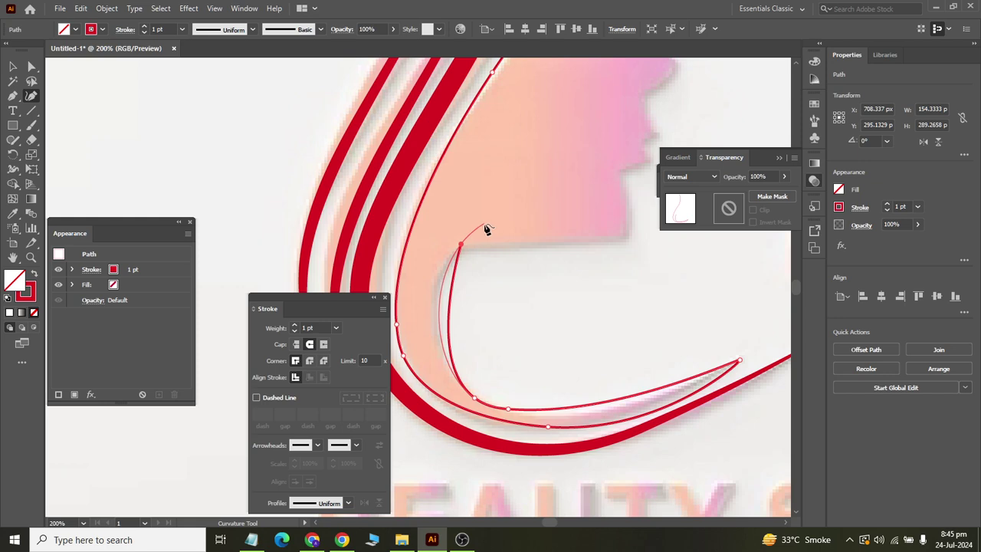
click(496, 227)
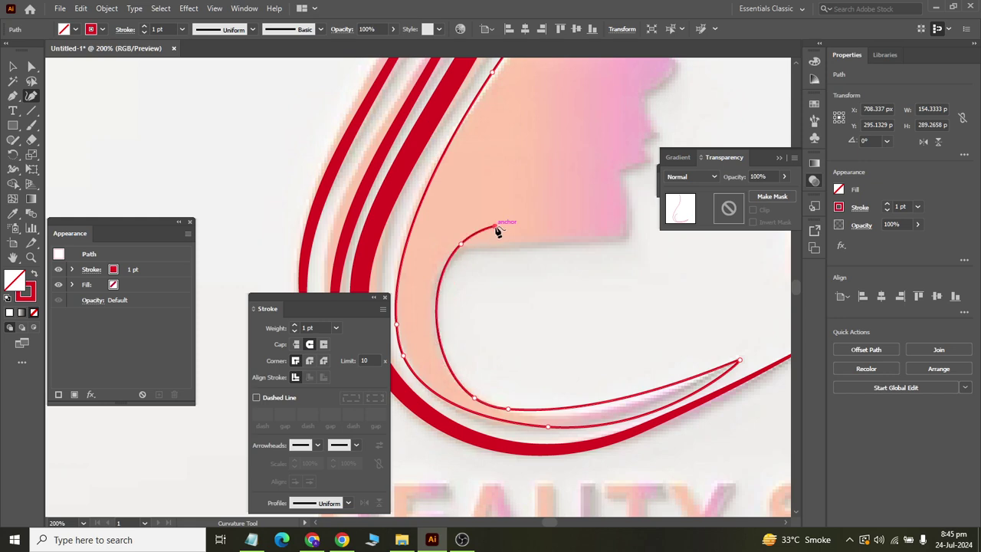
key(ctrl+z)
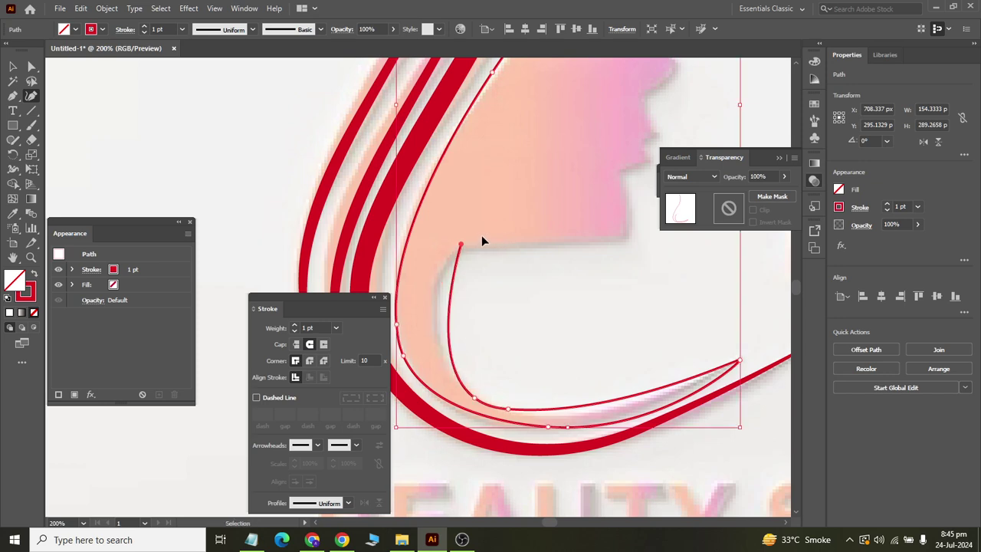
key(ctrl+z)
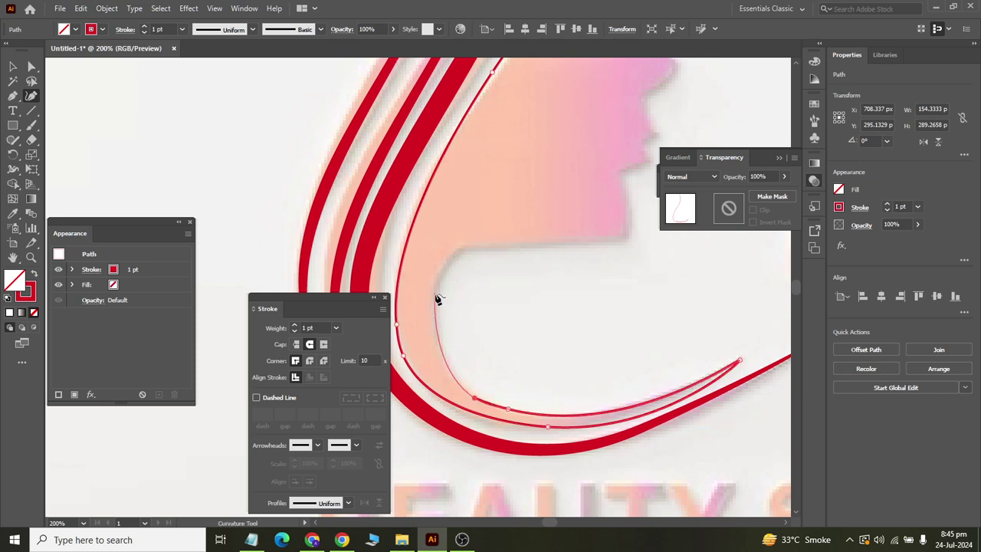
- Trace the neck's inner curve up to the jaw and continue from a corner point with a straight jawline to the chin
click(434, 293)
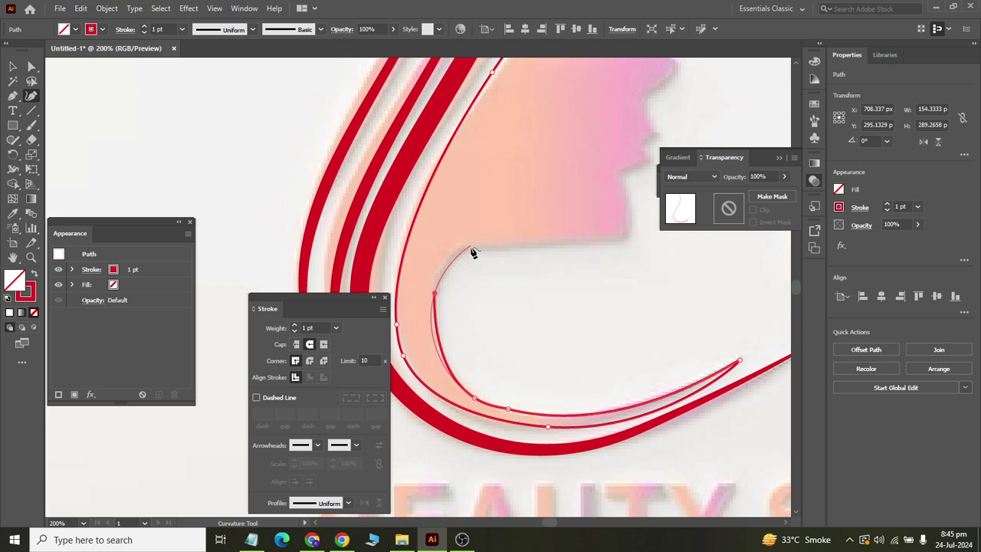
click(460, 245)
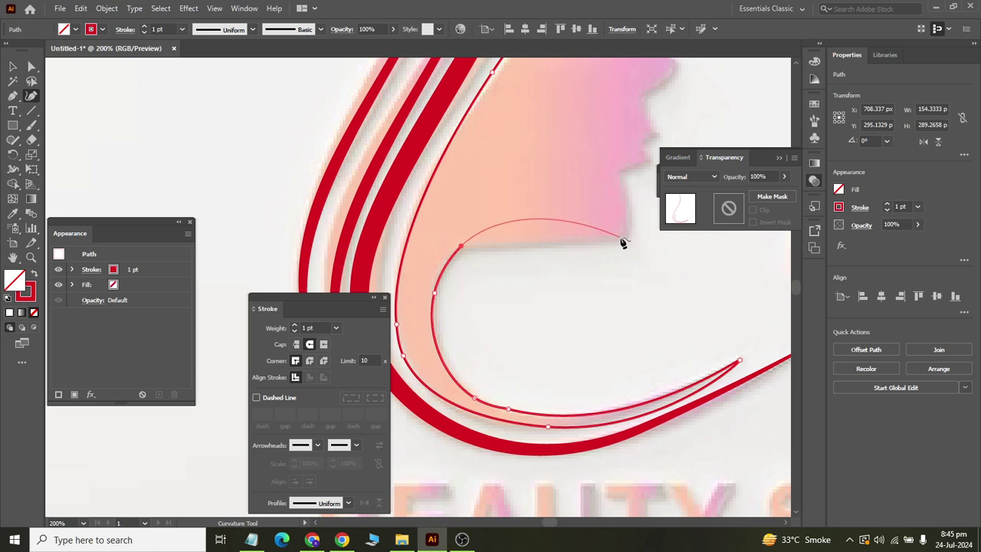
double_click(461, 247)
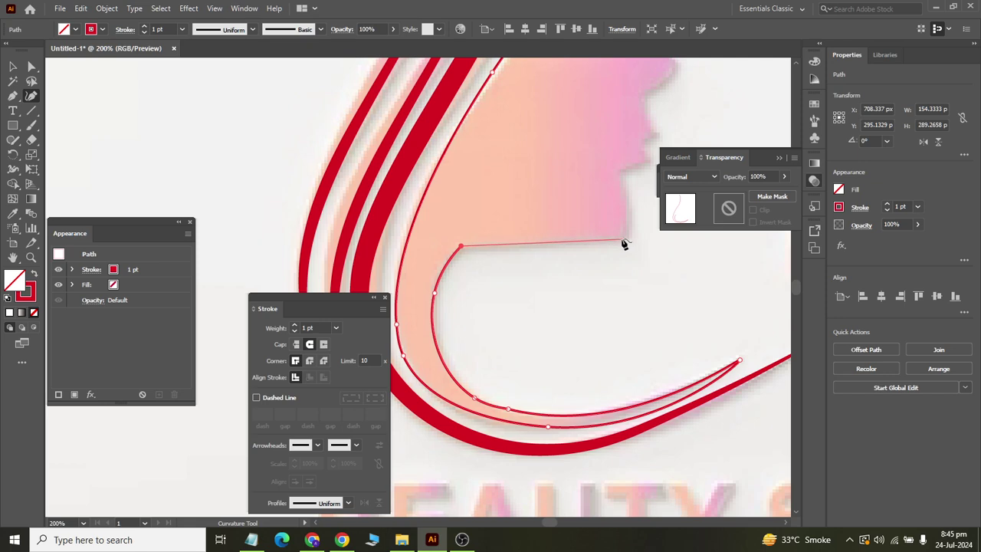
click(618, 240)
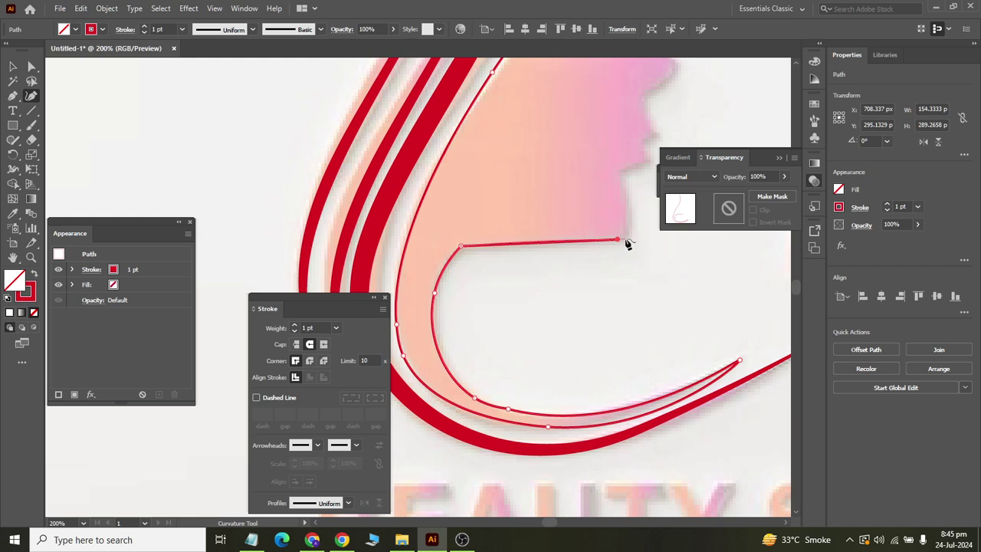
key(Escape)
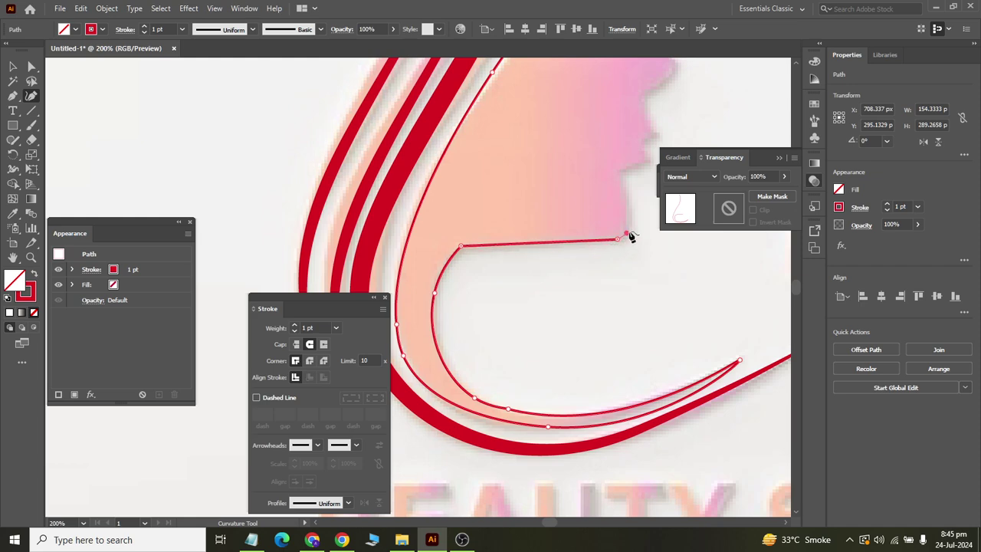
- Trace the chin's front edge up to the notch below the mouth and around the lower lip
click(620, 160)
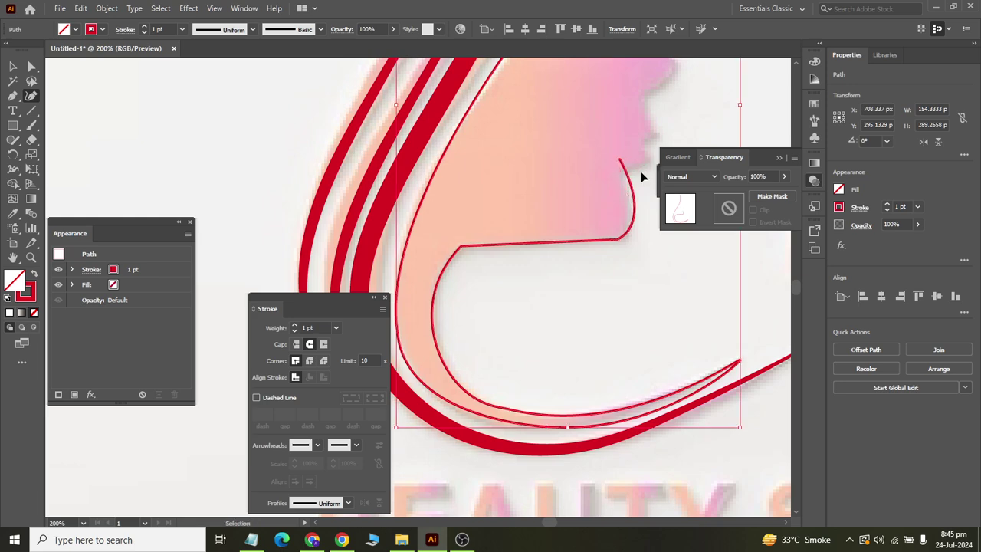
key(ctrl+z)
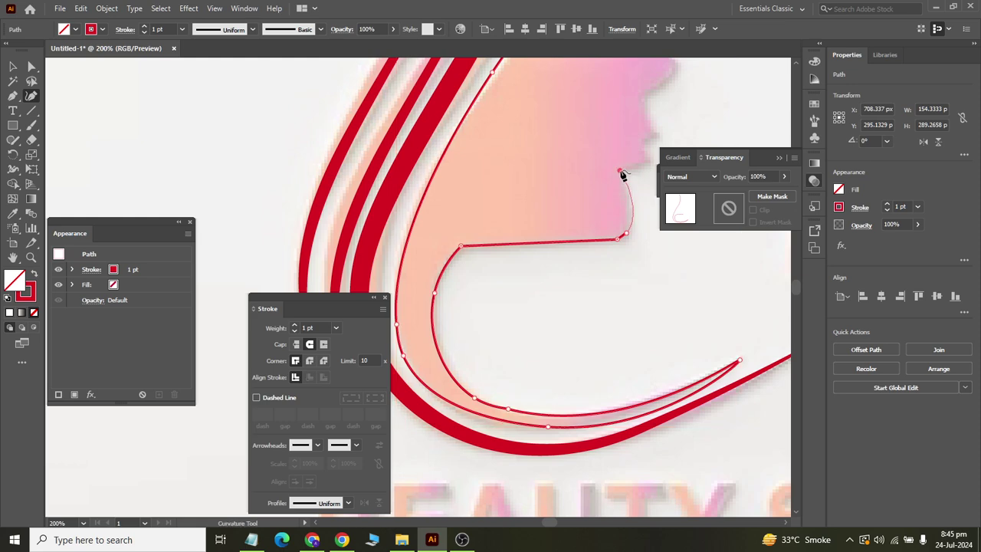
click(620, 170)
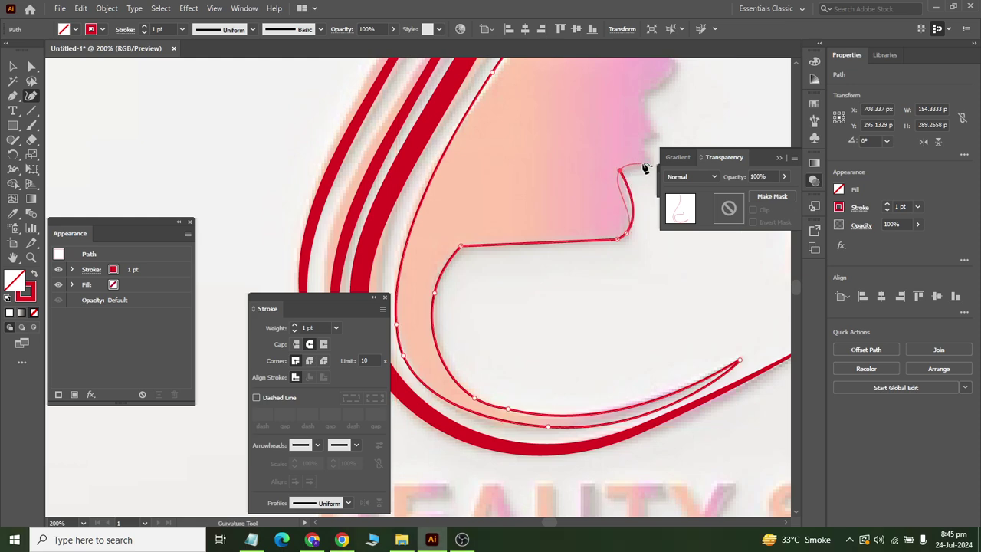
click(644, 165)
click(634, 145)
scroll(630, 184, down, 2)
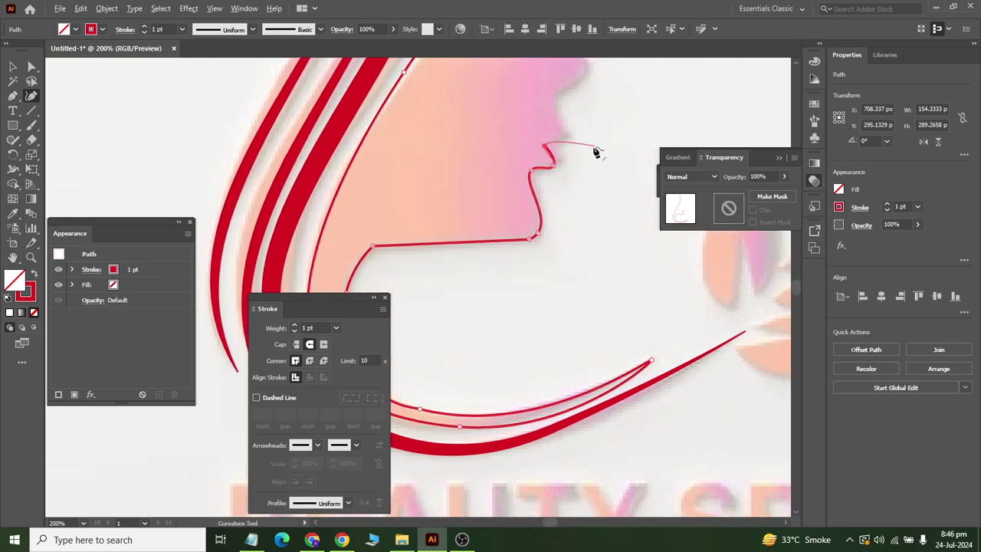
scroll(537, 146, up, 5)
key(ctrl+z)
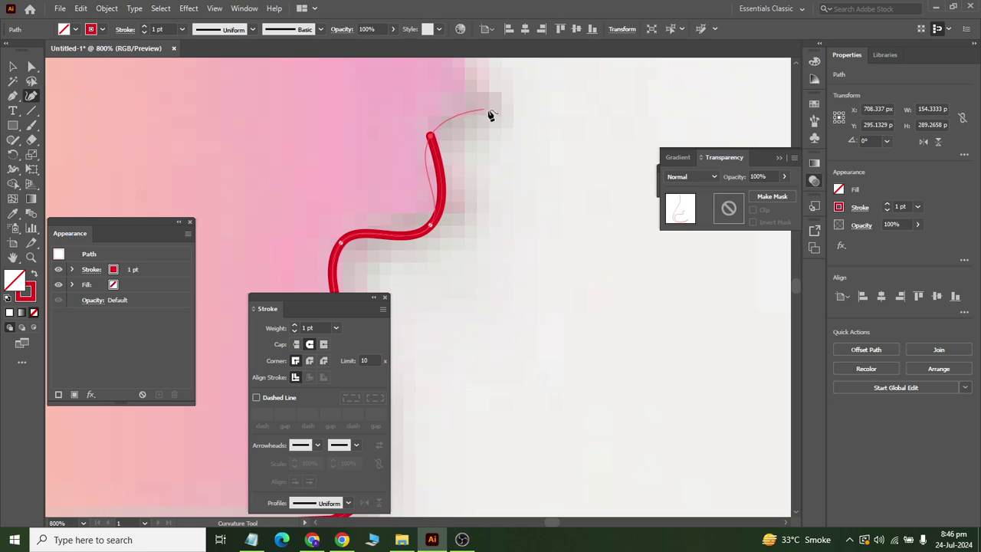
- Trace the upper lip, the hollow beneath the nose and the nose's underside
click(501, 92)
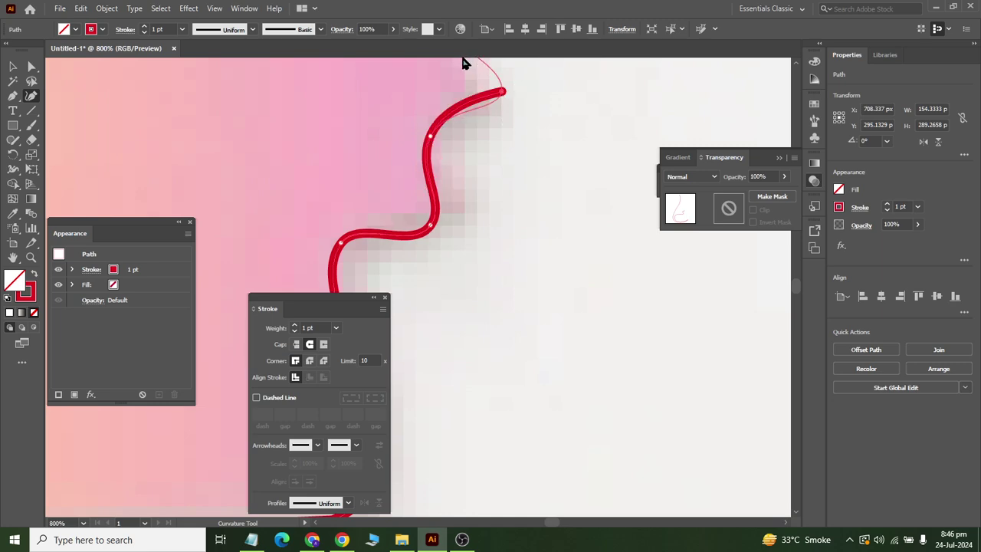
scroll(457, 90, up, 5)
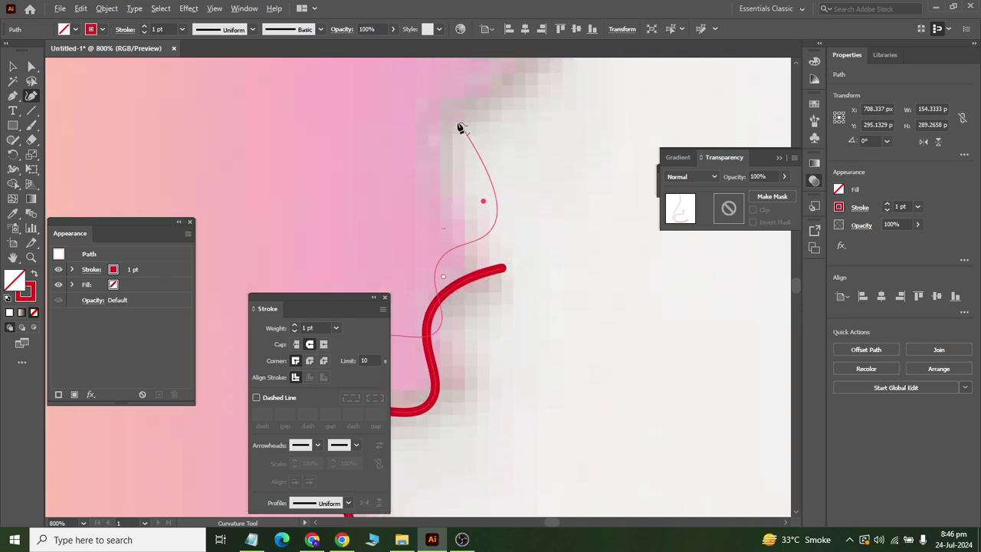
scroll(459, 127, down, 4)
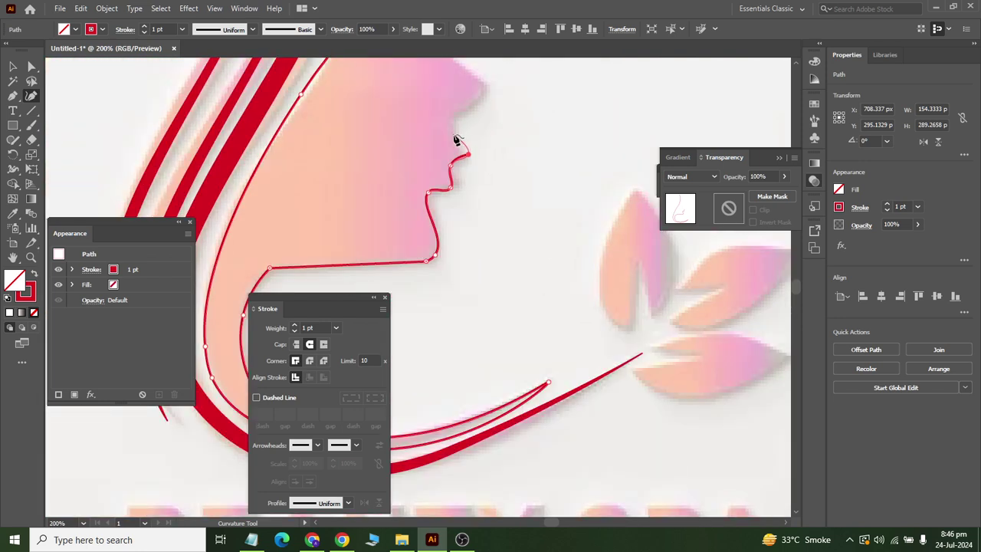
click(451, 128)
click(449, 118)
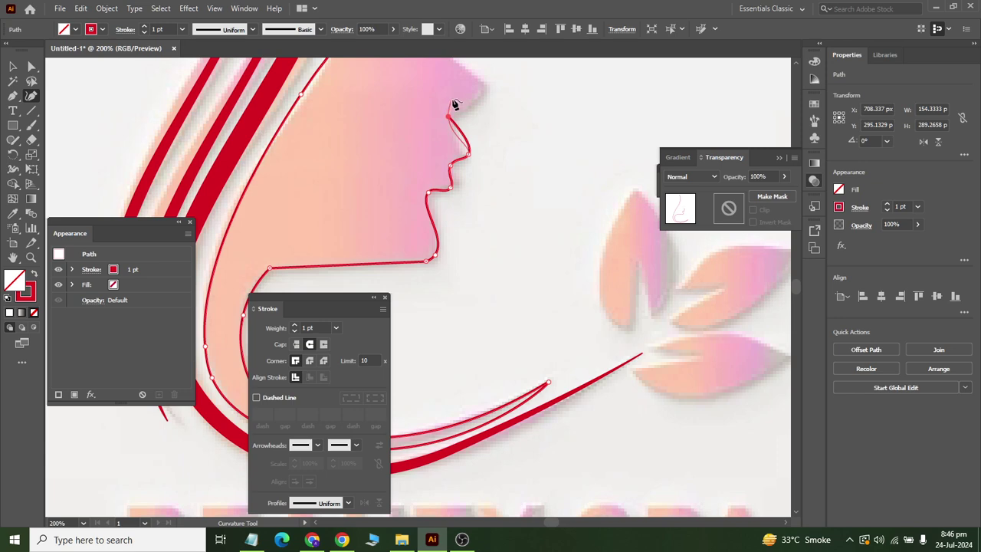
click(474, 101)
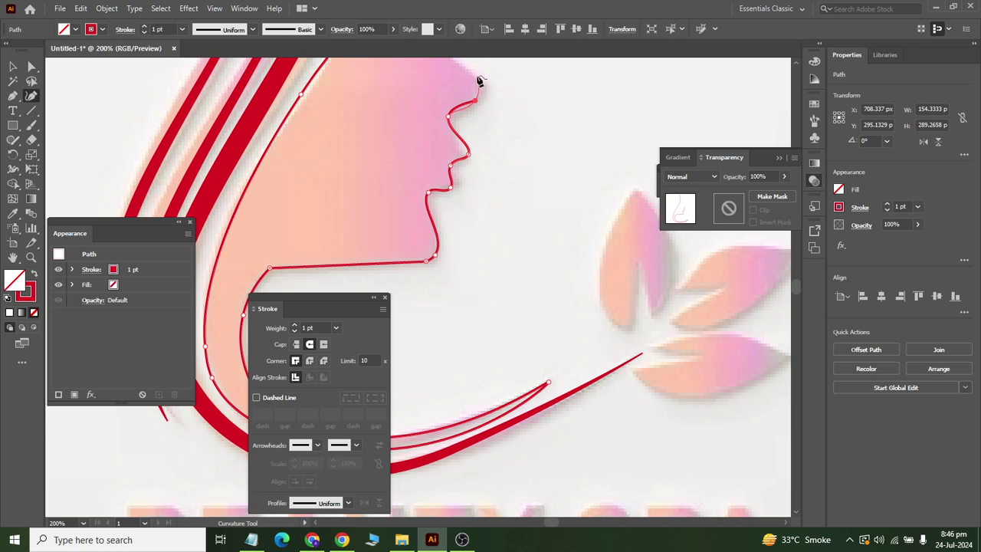
- Trace around the nose tip and up the nose bridge to the notch where the forehead begins
scroll(469, 77, up, 5)
click(437, 169)
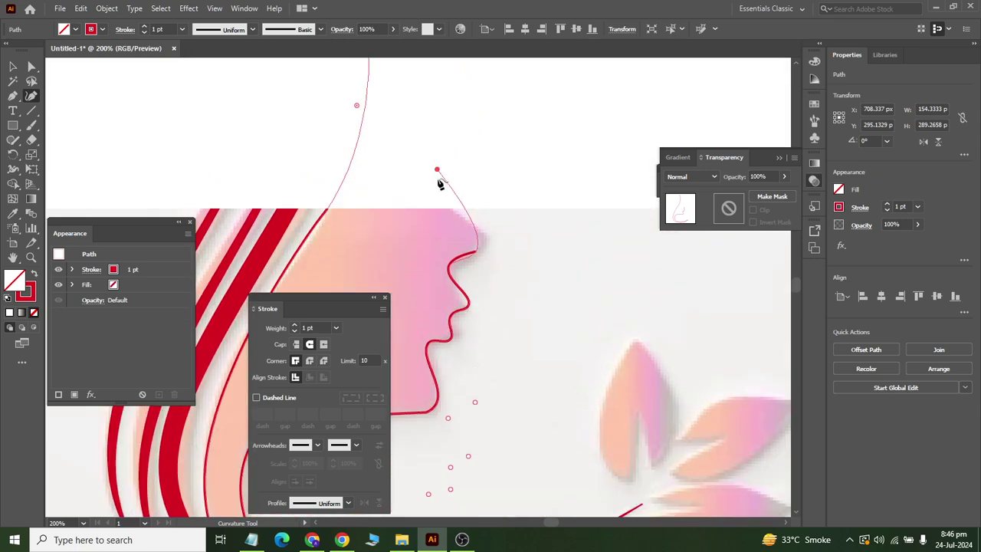
key(ctrl+z)
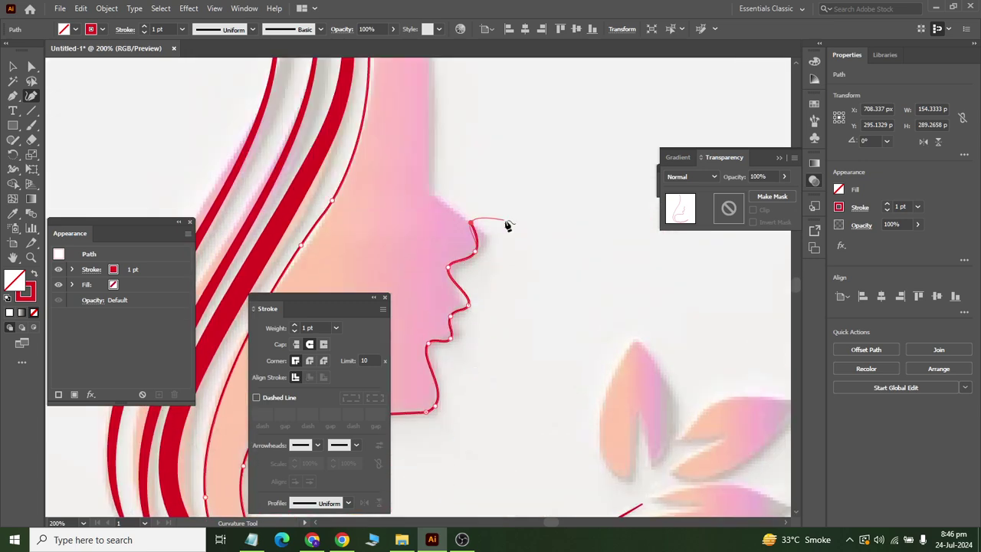
click(482, 246)
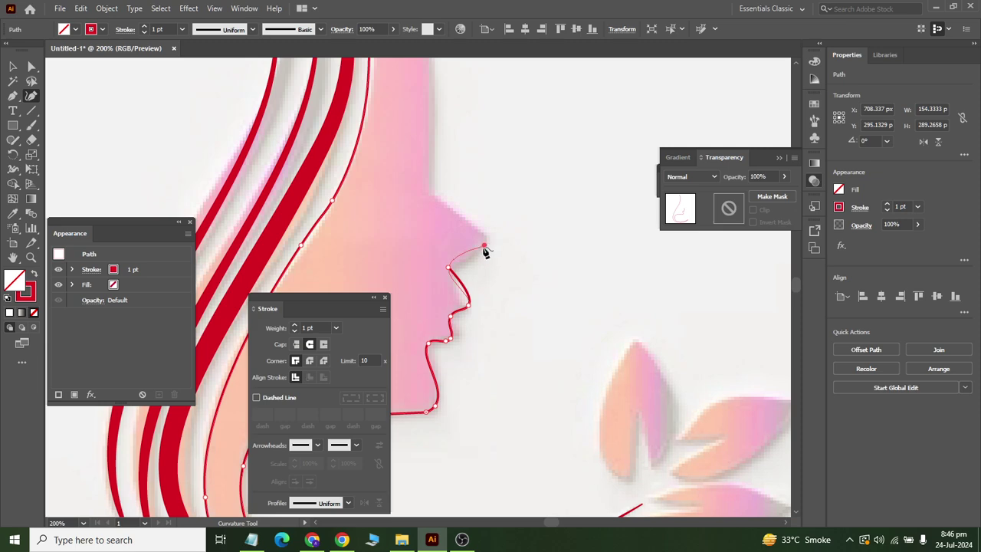
click(483, 239)
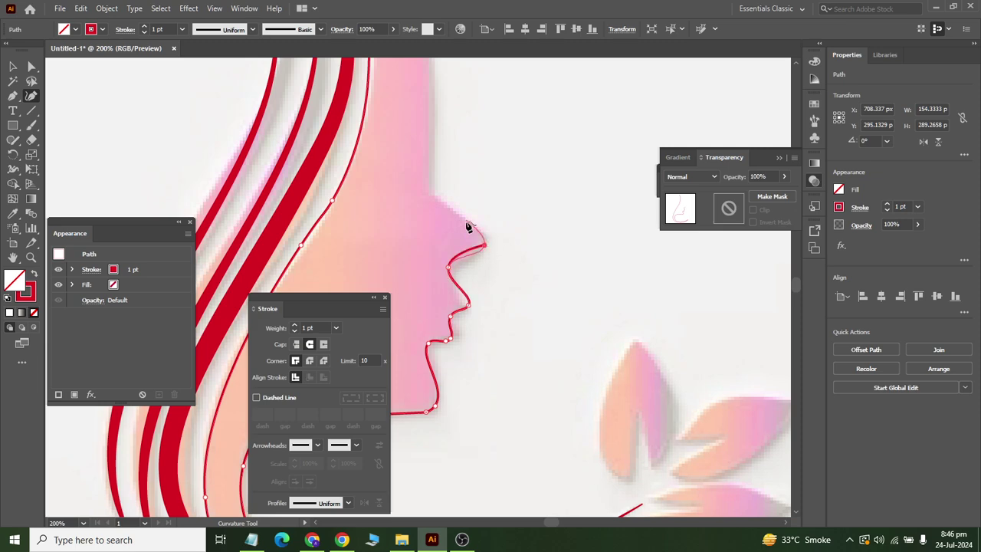
click(465, 220)
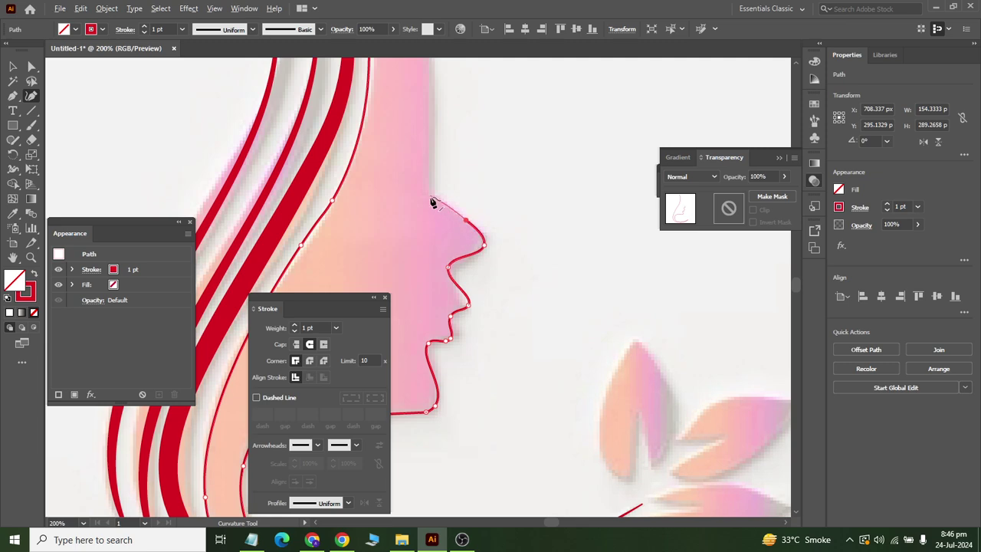
click(428, 194)
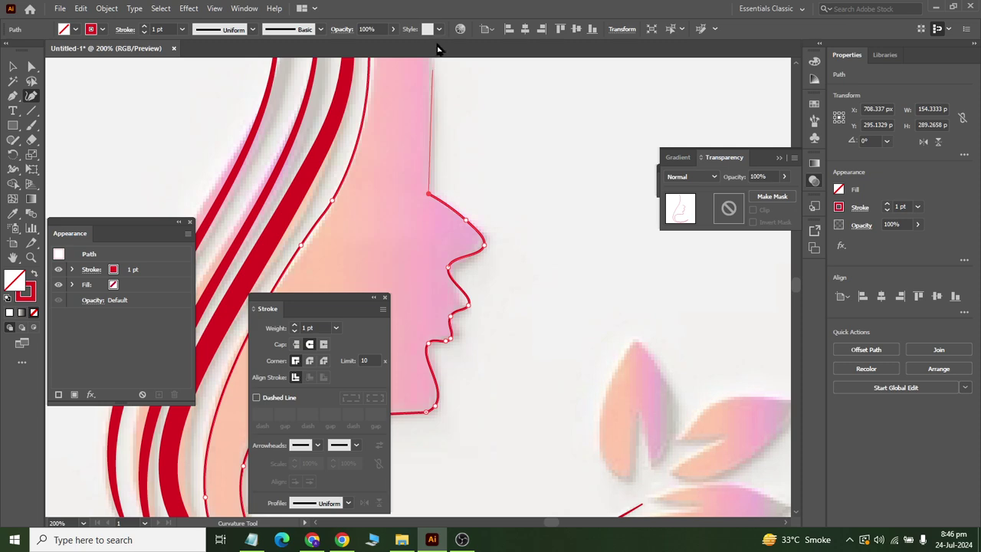
scroll(440, 84, up, 5)
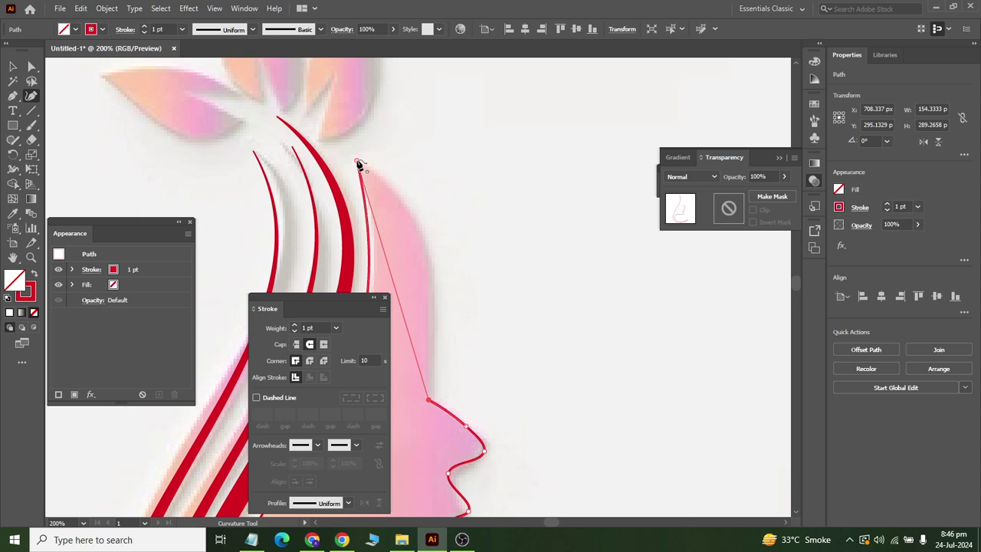
click(358, 163)
key(ctrl+z)
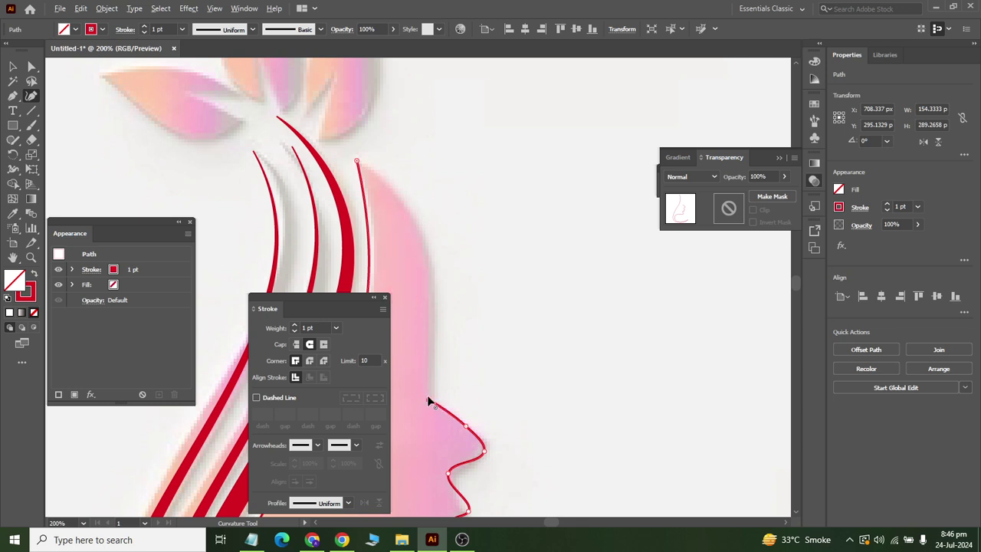
click(428, 400)
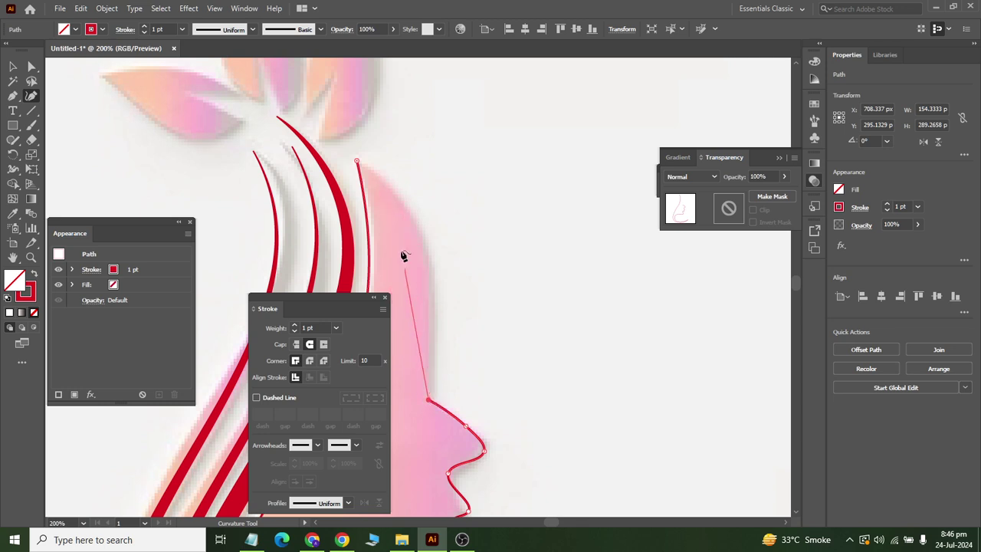
click(360, 163)
drag(340, 161, 427, 199)
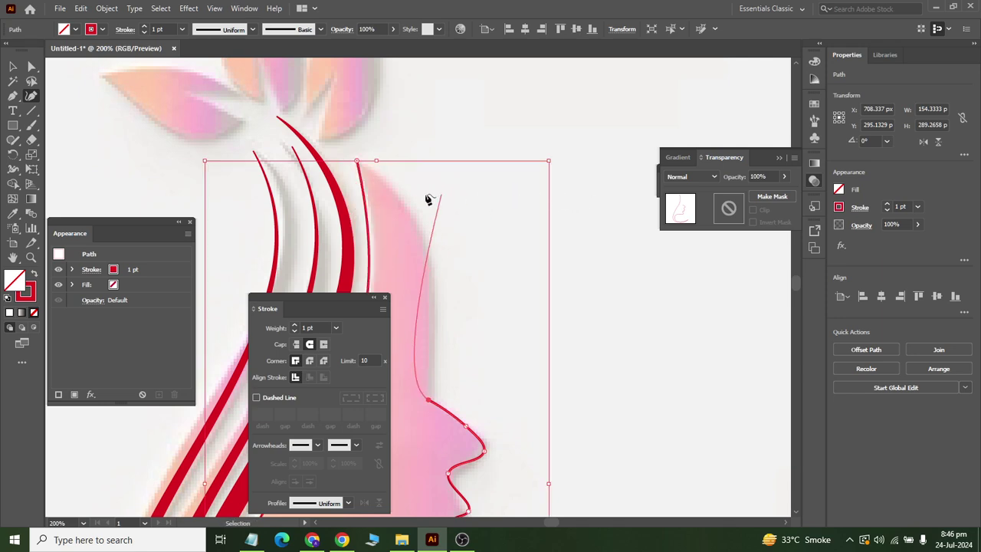
key(ctrl+z)
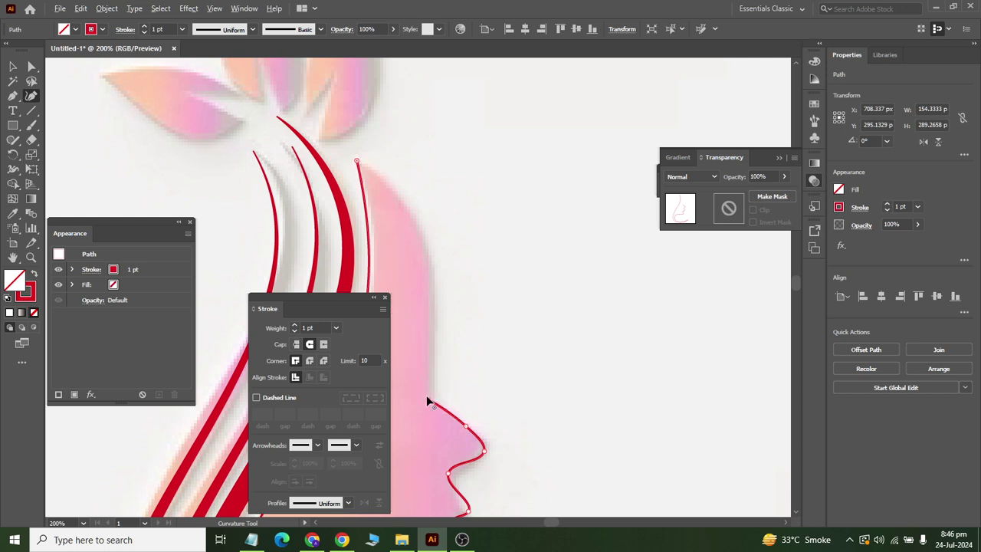
- Trace the forehead from the nose notch through a mid-forehead point and close the face outline at its top tip
click(426, 256)
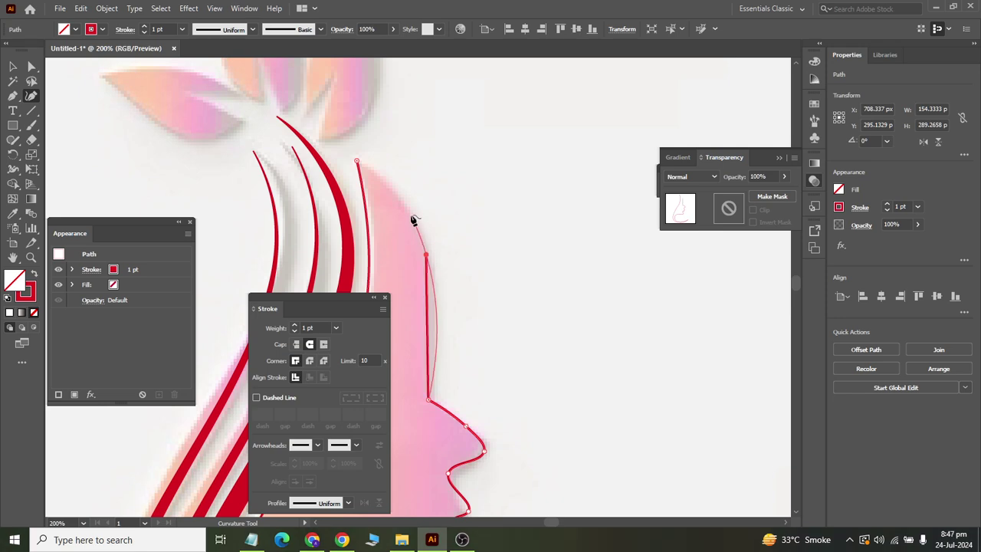
click(356, 163)
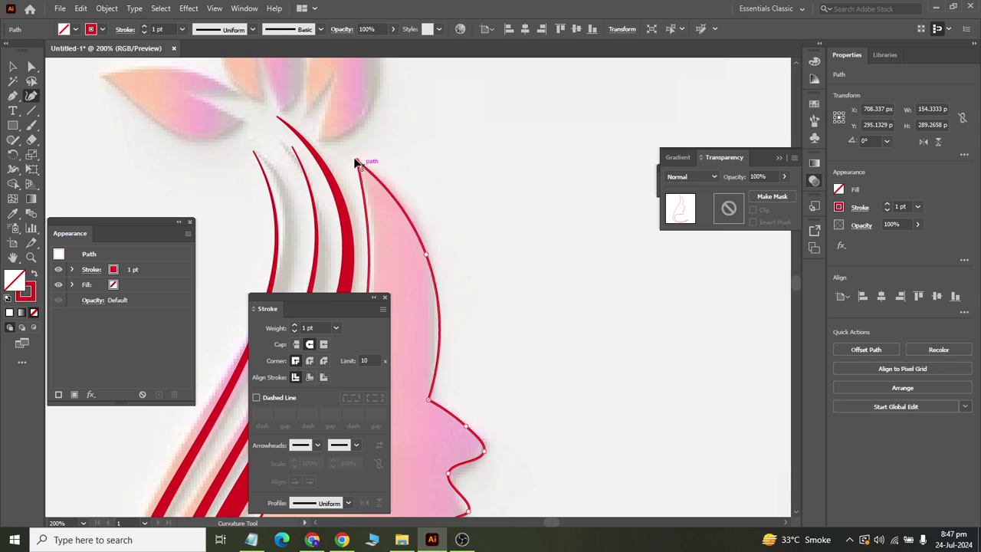
scroll(478, 249, down, 5)
scroll(504, 283, up, 2)
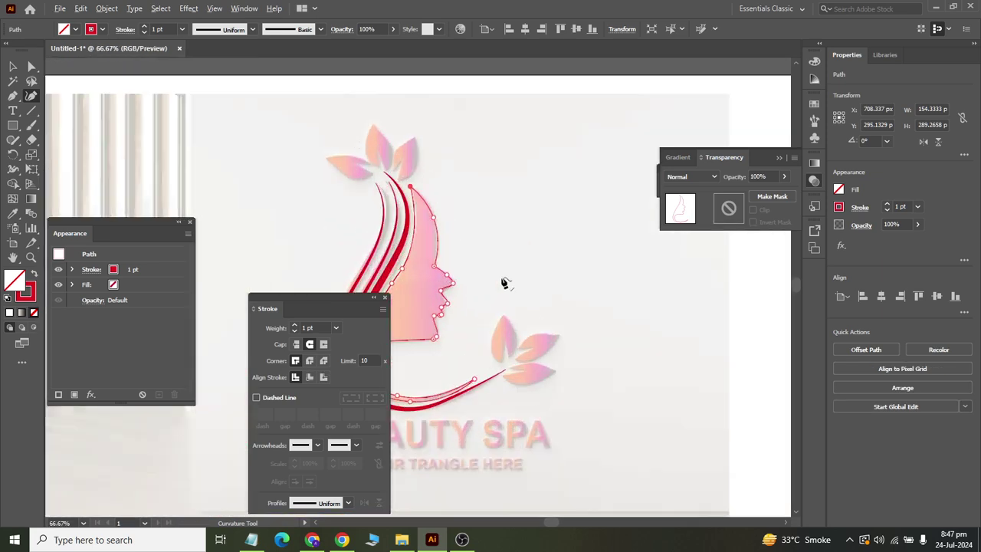
- Move the forehead anchor of the face outline slightly lower with the Curvature tool so the curve follows the reference forehead
scroll(494, 298, up, 4)
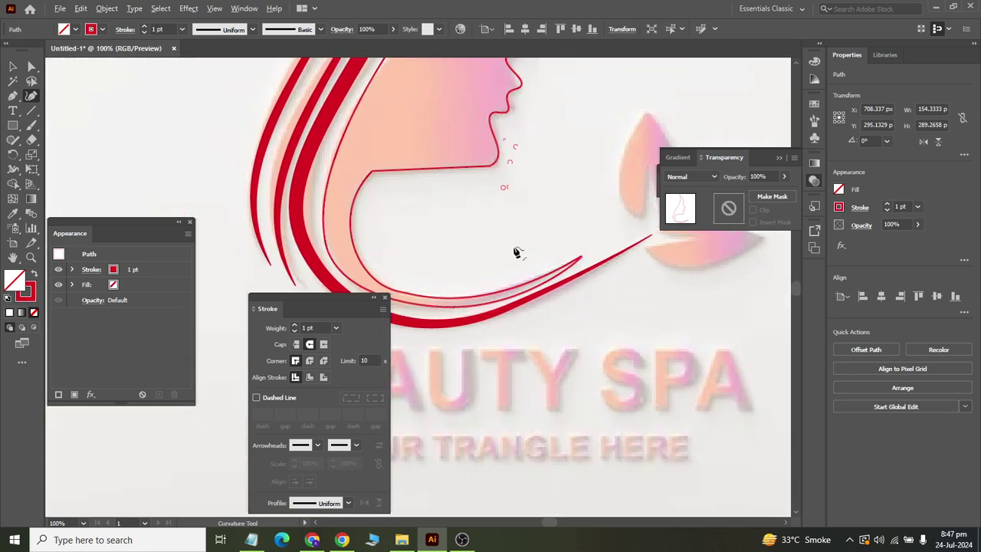
scroll(506, 284, down, 1)
scroll(508, 292, up, 3)
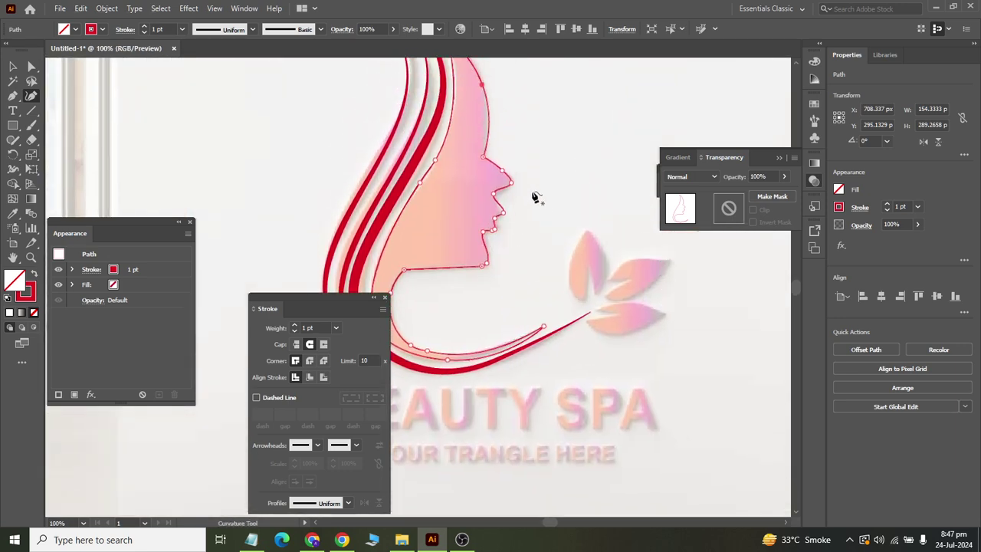
click(32, 67)
scroll(518, 166, up, 2)
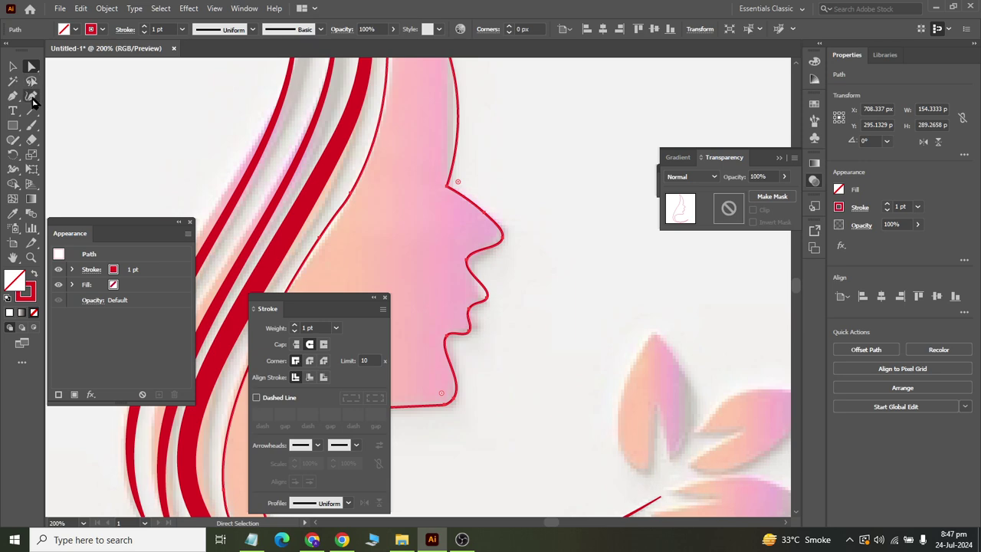
click(31, 96)
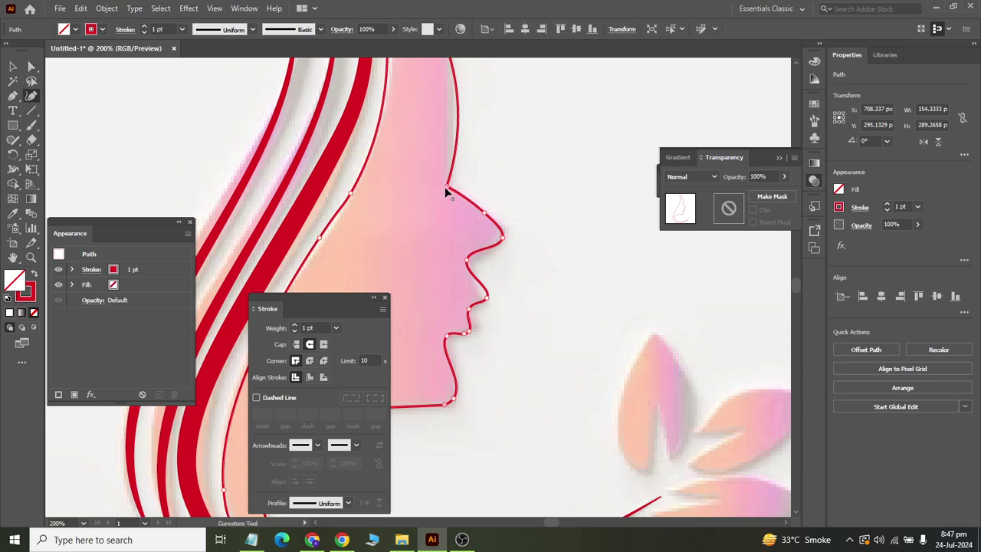
scroll(460, 180, up, 3)
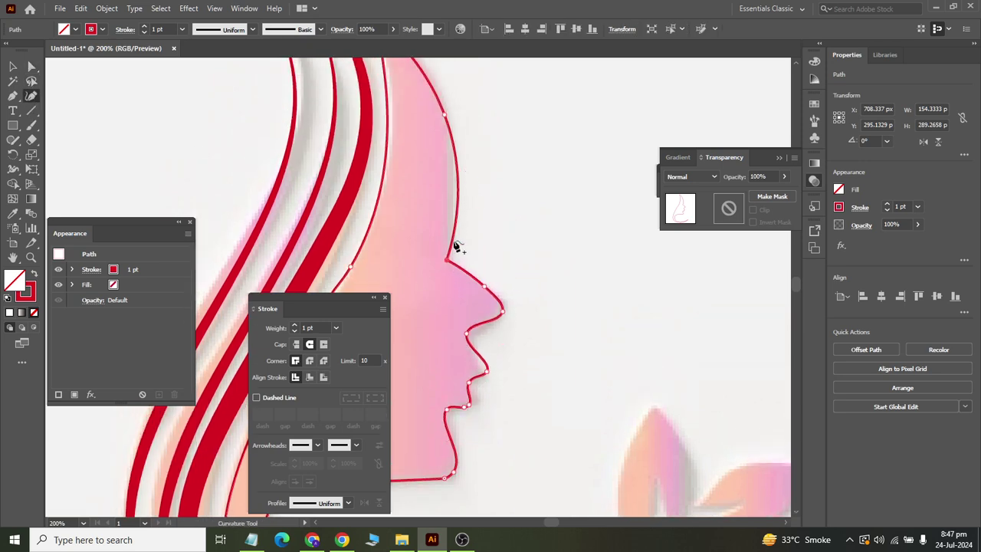
click(448, 122)
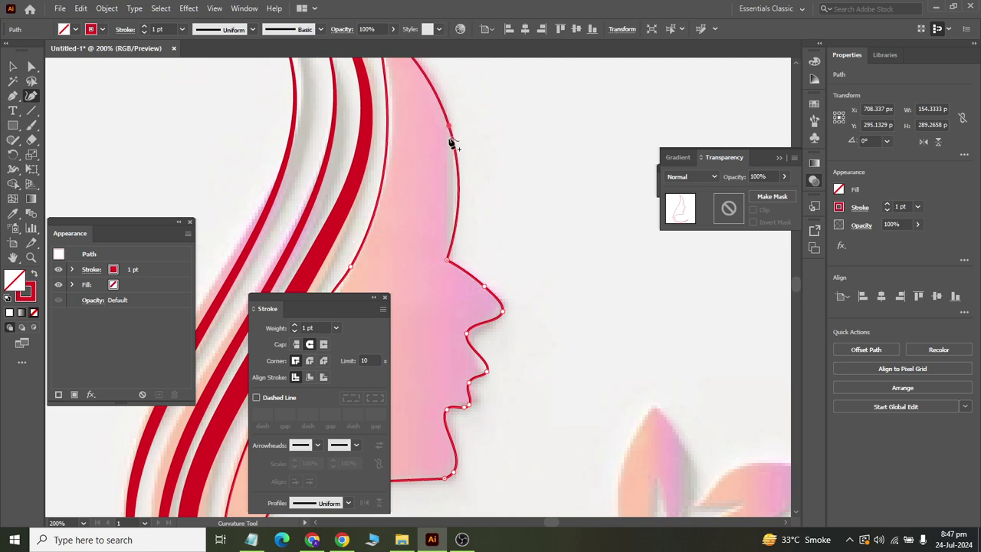
drag(449, 126, 446, 149)
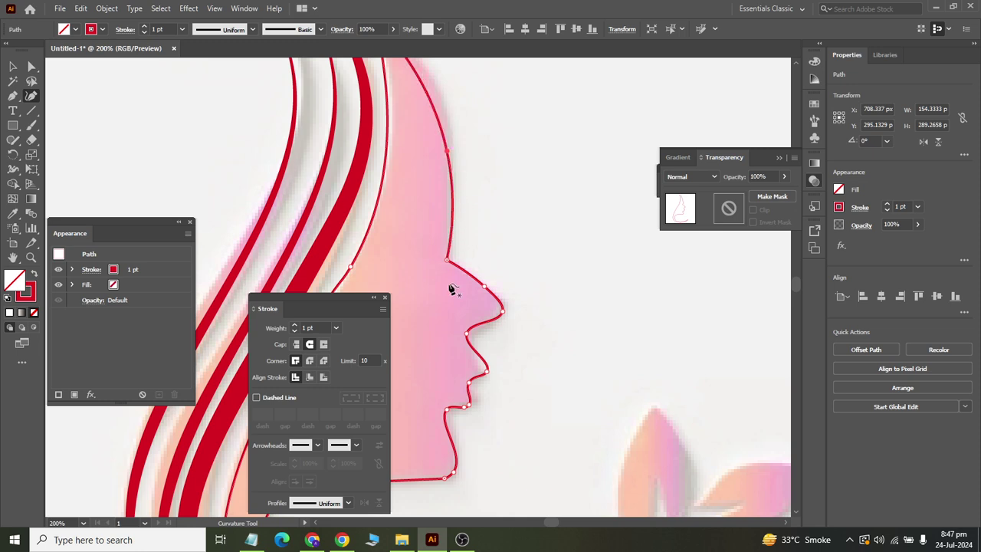
- Try to nudge the upper-lip point and shift the corner between neck and jawline slightly toward the chin
scroll(460, 288, down, 3)
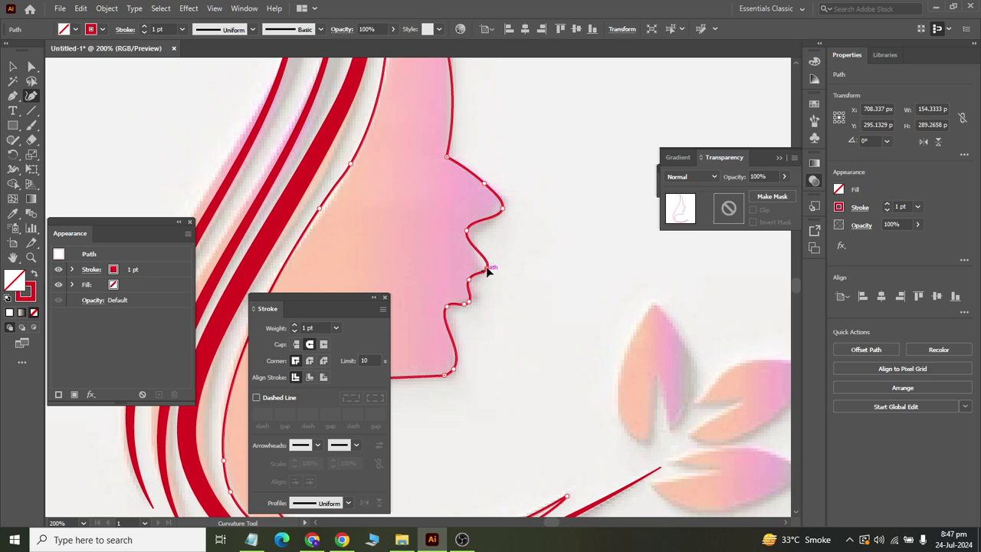
drag(485, 268, 481, 263)
scroll(436, 313, down, 5)
scroll(431, 278, left, 3)
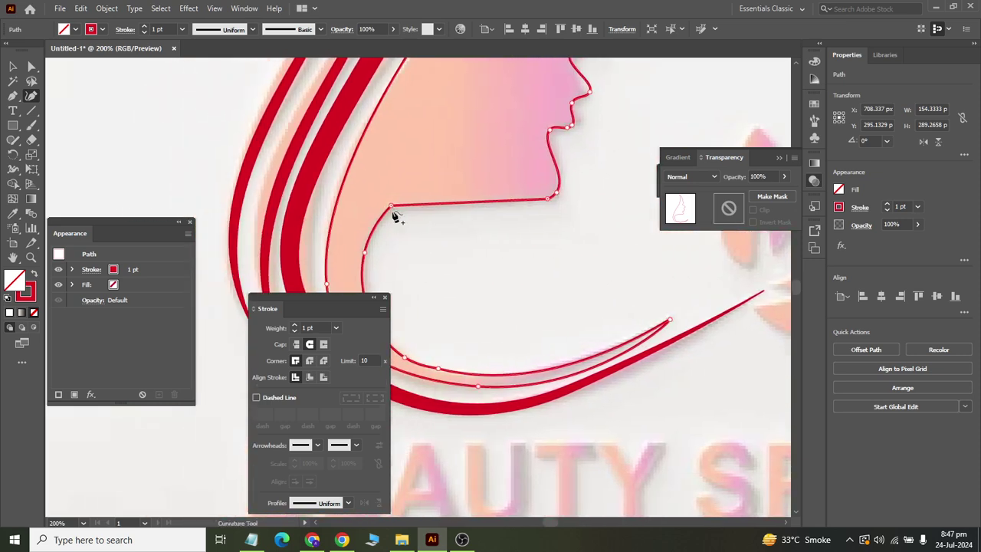
click(390, 204)
- Reshape the neck's outer curve by moving its lower anchor further along the bend toward the tail
scroll(419, 225, down, 2)
scroll(420, 225, down, 1)
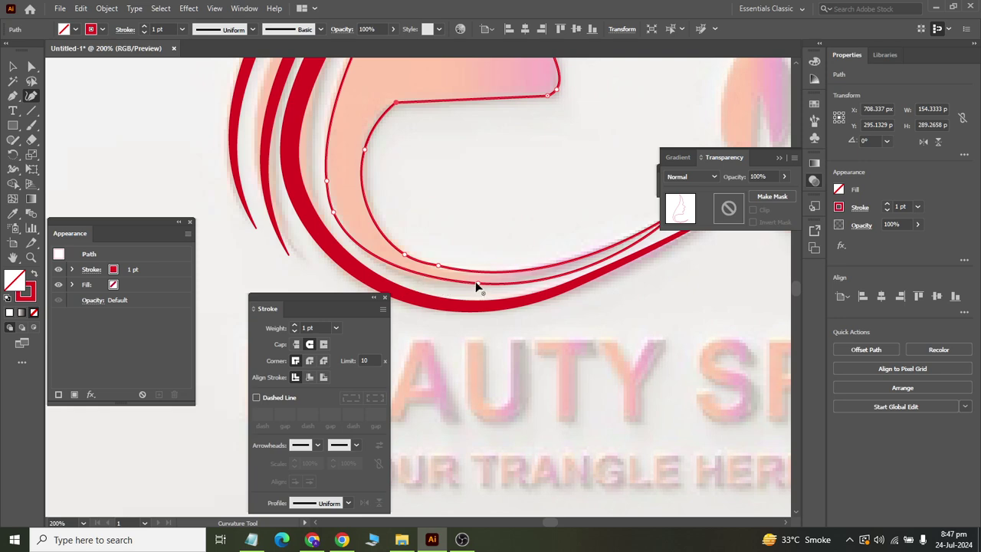
drag(477, 284, 477, 280)
drag(335, 216, 378, 259)
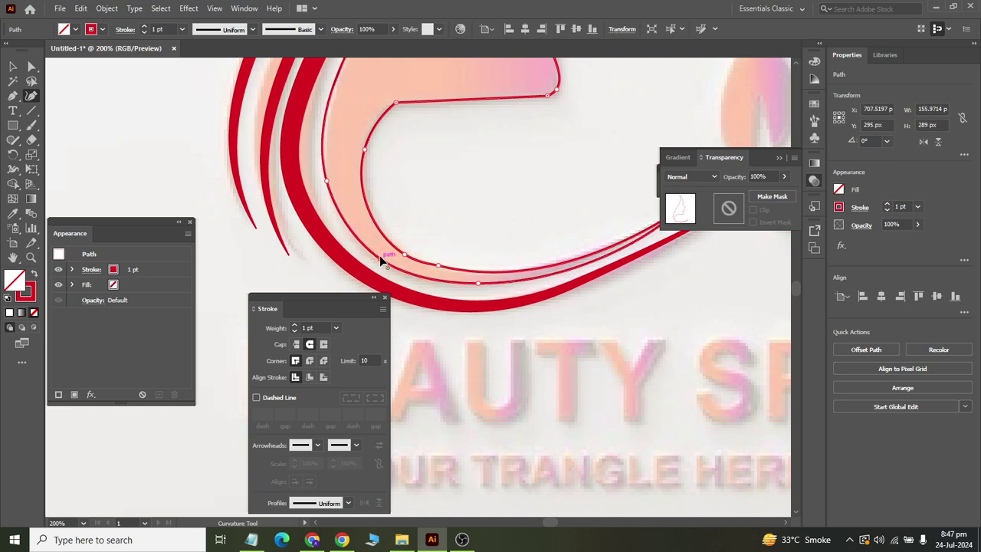
- Reshape the neck's inner curve by moving its lower anchor toward the tail and its upper anchor closer to the jaw corner
scroll(389, 256, down, 2)
scroll(420, 261, up, 2)
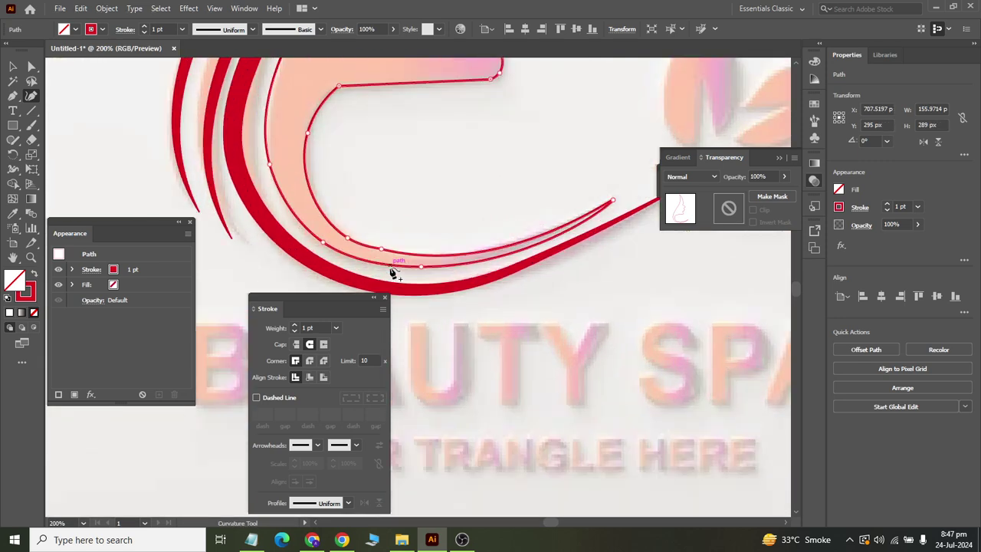
drag(381, 250, 442, 262)
scroll(346, 210, down, 1)
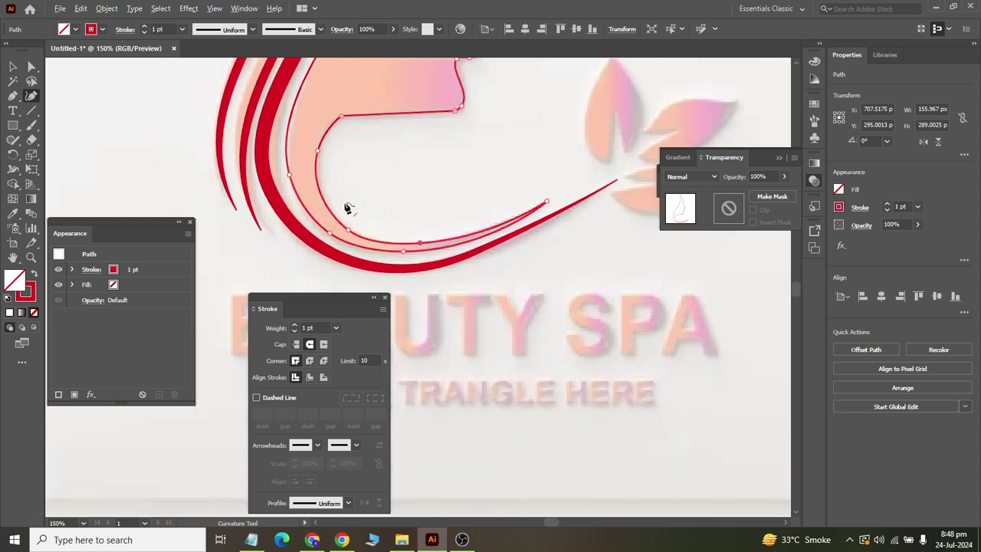
scroll(339, 158, up, 1)
scroll(324, 176, up, 1)
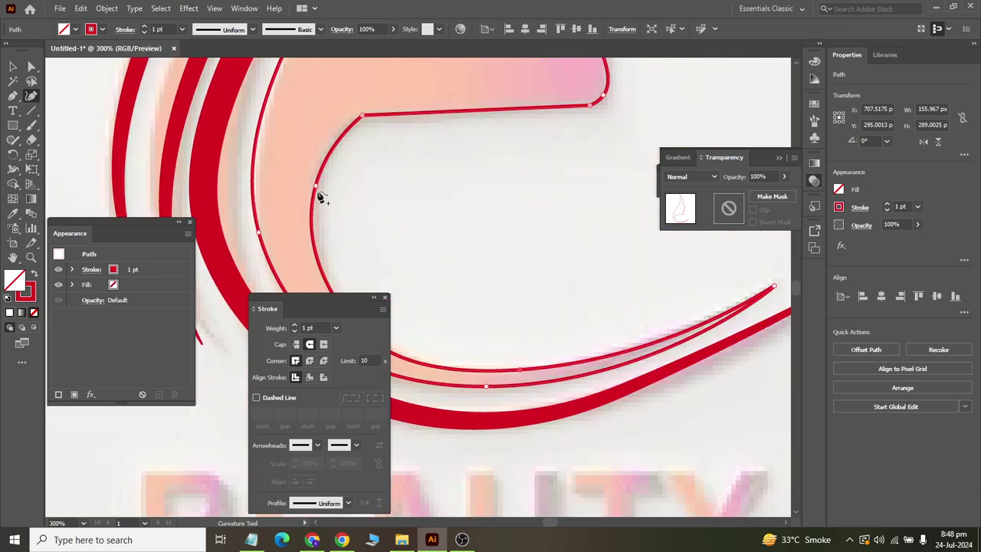
click(324, 151)
- Inspect the whole traced face outline and hair strands against the reference logo, from the tail up to the leaves
scroll(324, 158, down, 2)
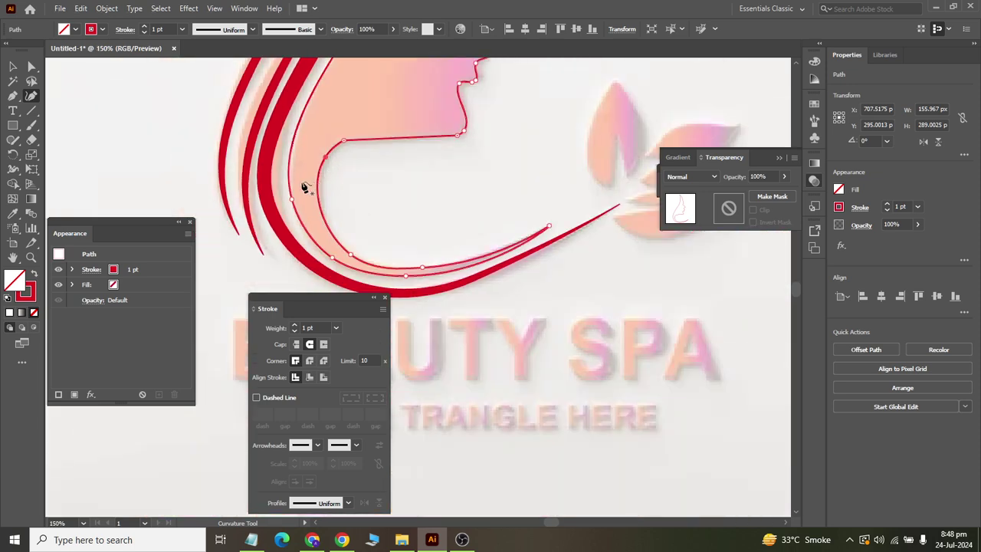
scroll(296, 188, up, 6)
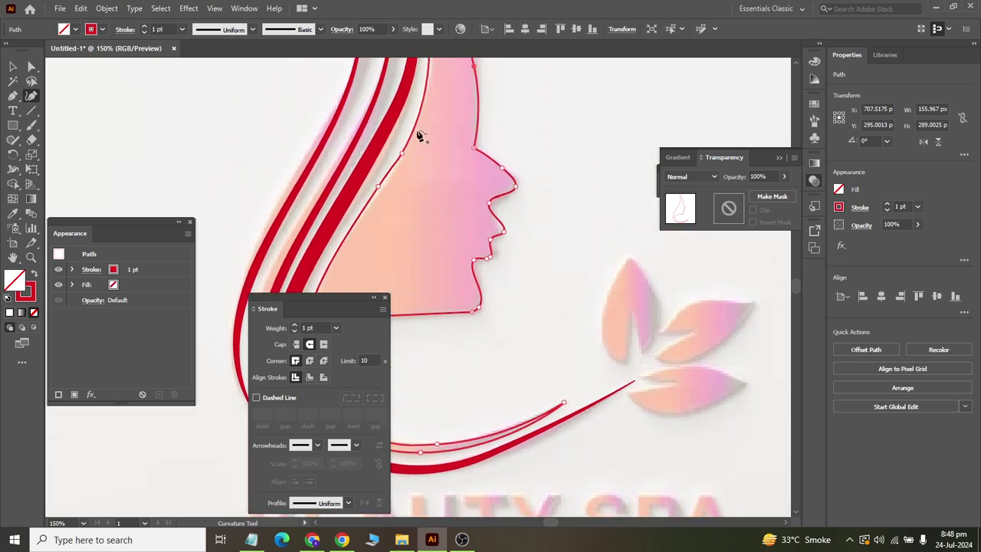
scroll(394, 224, down, 2)
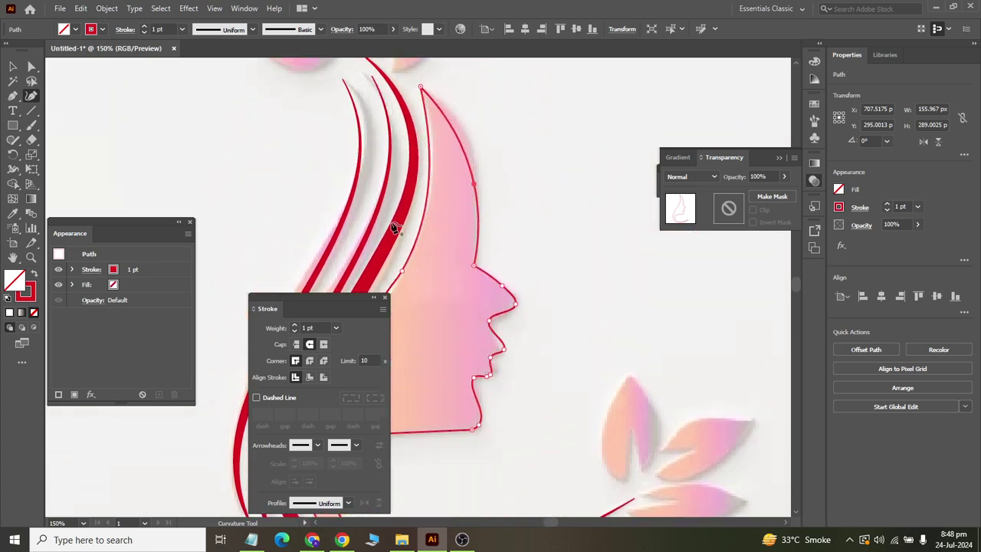
scroll(394, 224, down, 1)
scroll(449, 322, down, 2)
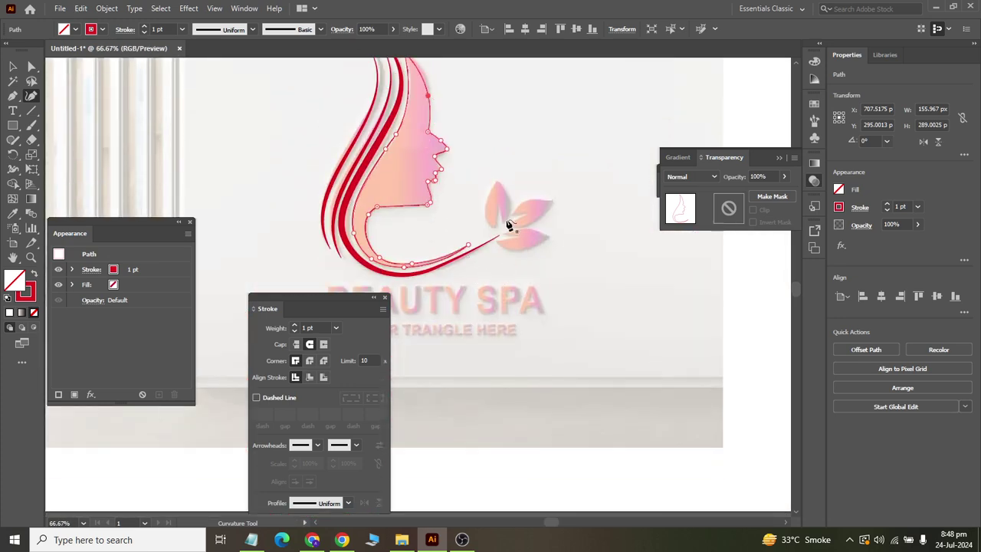
scroll(394, 170, up, 3)
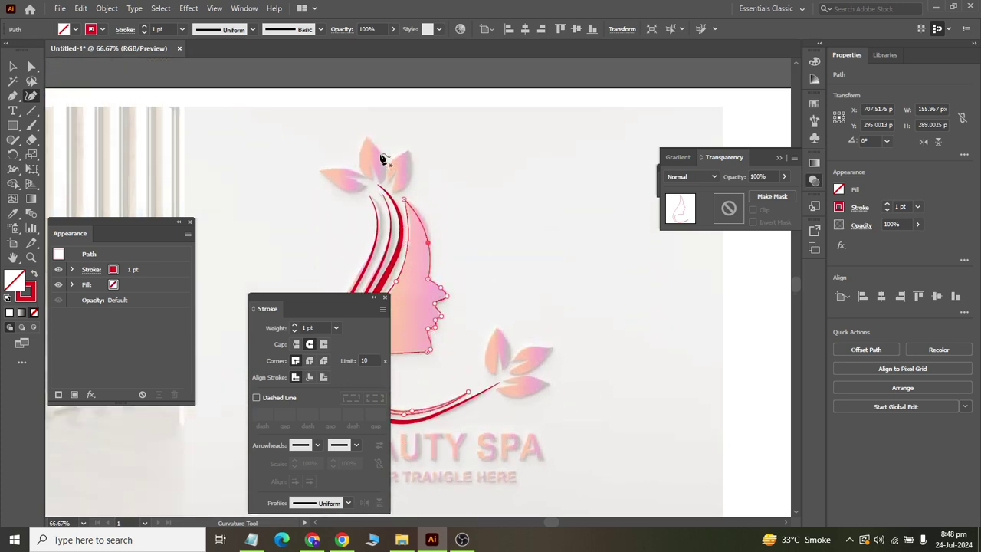
scroll(393, 170, down, 2)
scroll(392, 176, up, 1)
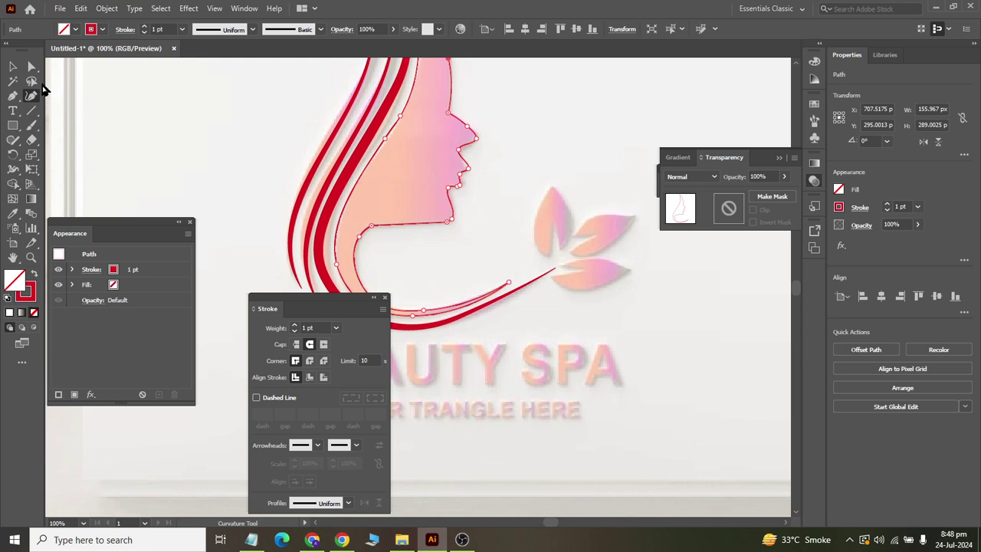
- Show the layers and hide the reference image on Layer 1, then deselect the face outline
click(311, 344)
key(F7)
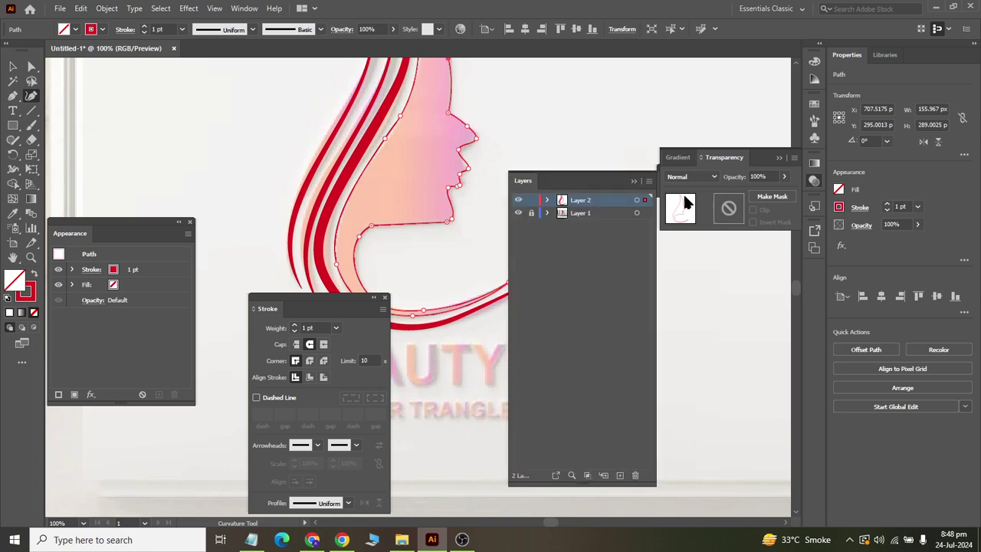
click(519, 214)
scroll(387, 217, down, 2)
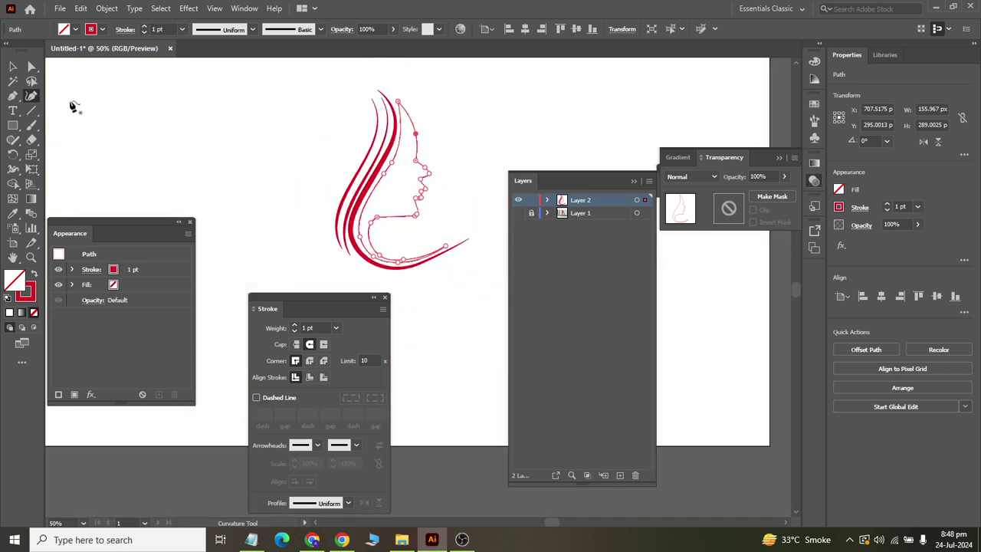
click(13, 68)
click(435, 187)
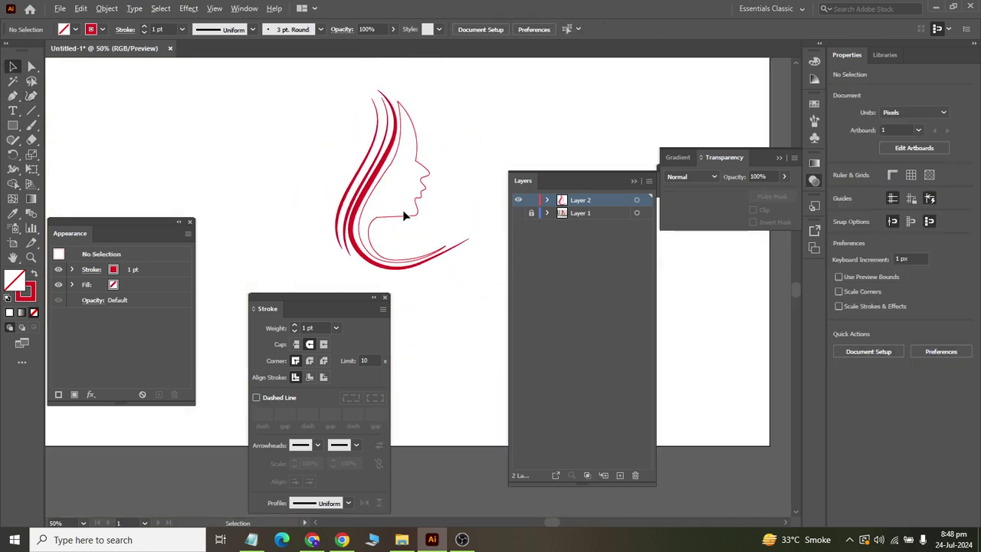
- Select the closed face outline and activate the Gradient tool on it
scroll(405, 216, up, 2)
scroll(367, 215, up, 3)
key(a)
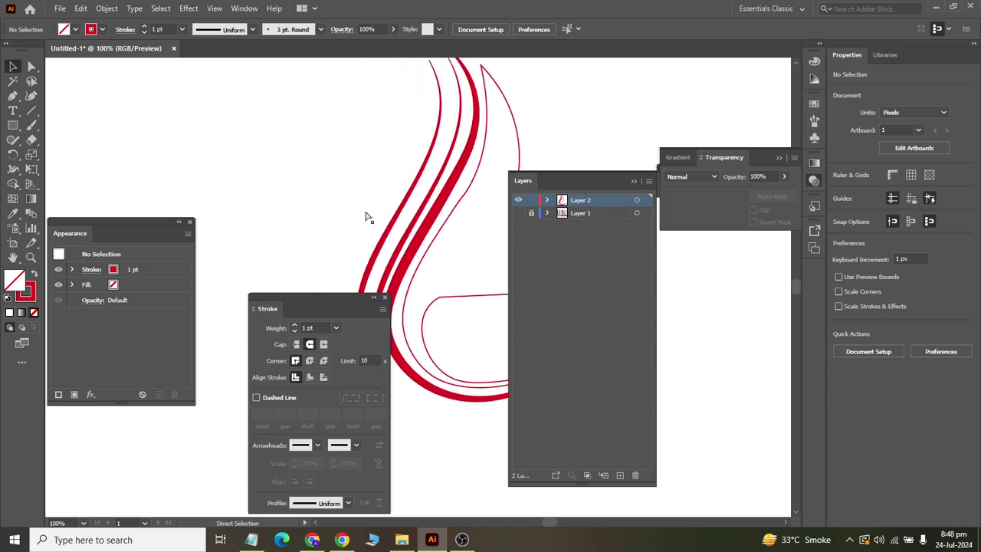
scroll(368, 211, down, 4)
scroll(457, 160, up, 1)
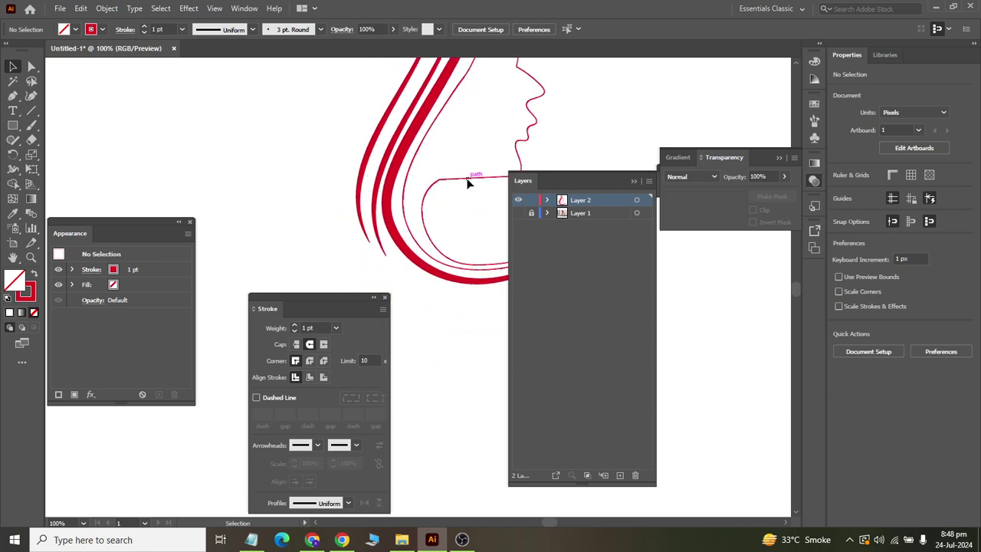
click(469, 183)
scroll(442, 188, right, 2)
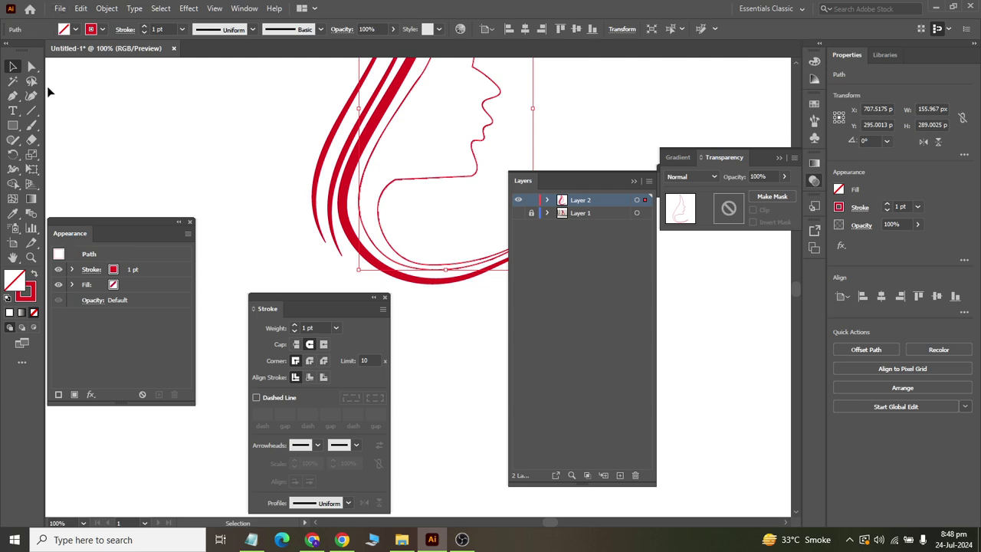
click(31, 198)
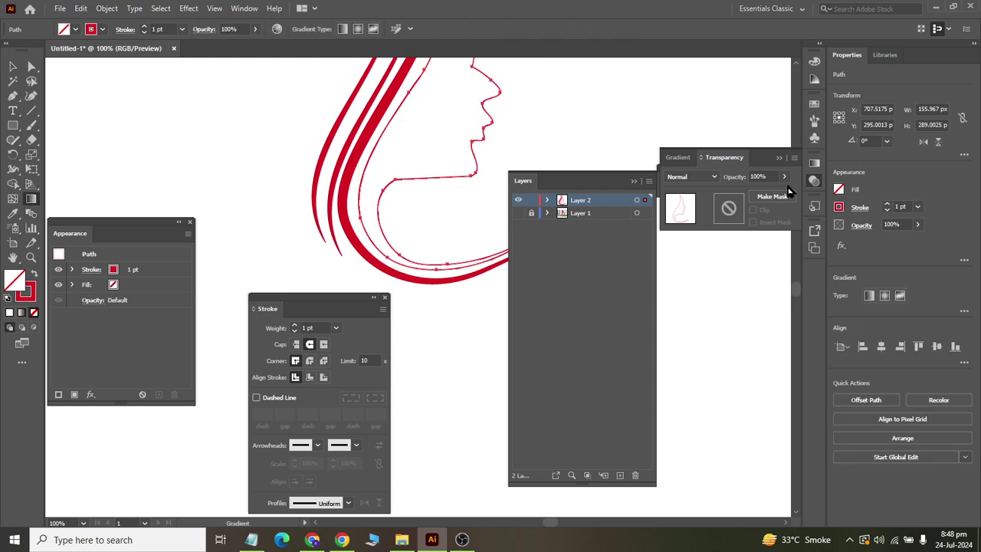
- Open the graphic style libraries in an enlarged palette moved clear of the face, and switch from Buttons and Rollovers to Illuminate Styles
click(242, 8)
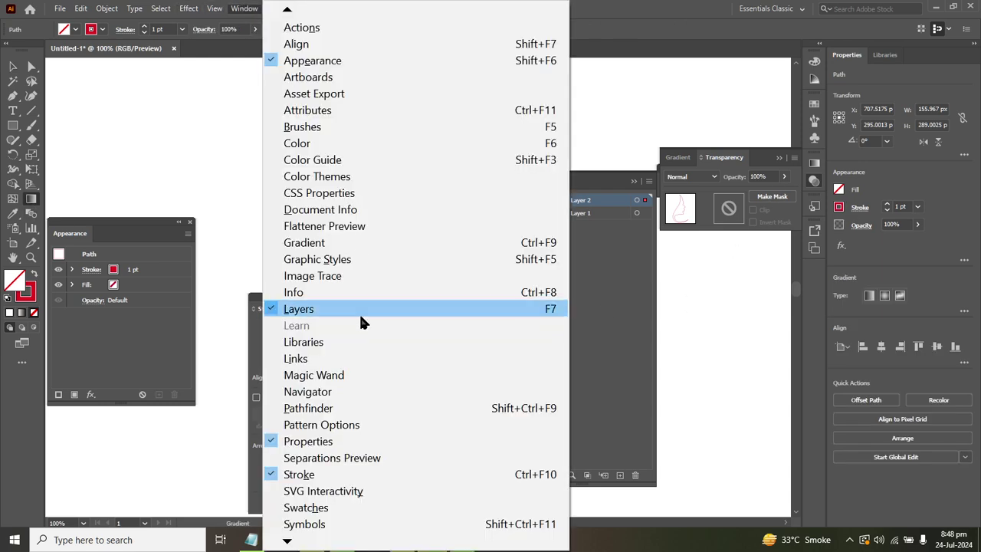
mouse_move(349, 547)
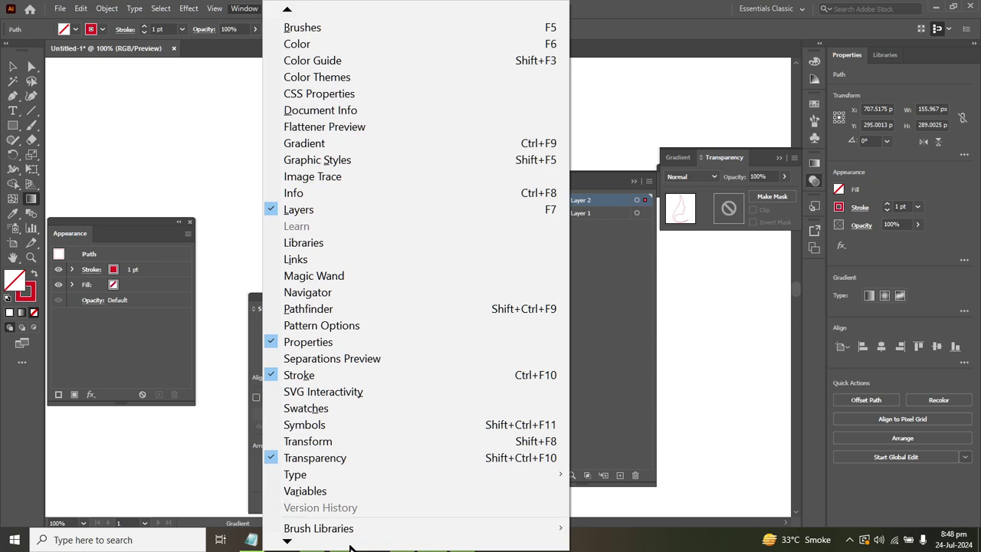
mouse_move(350, 462)
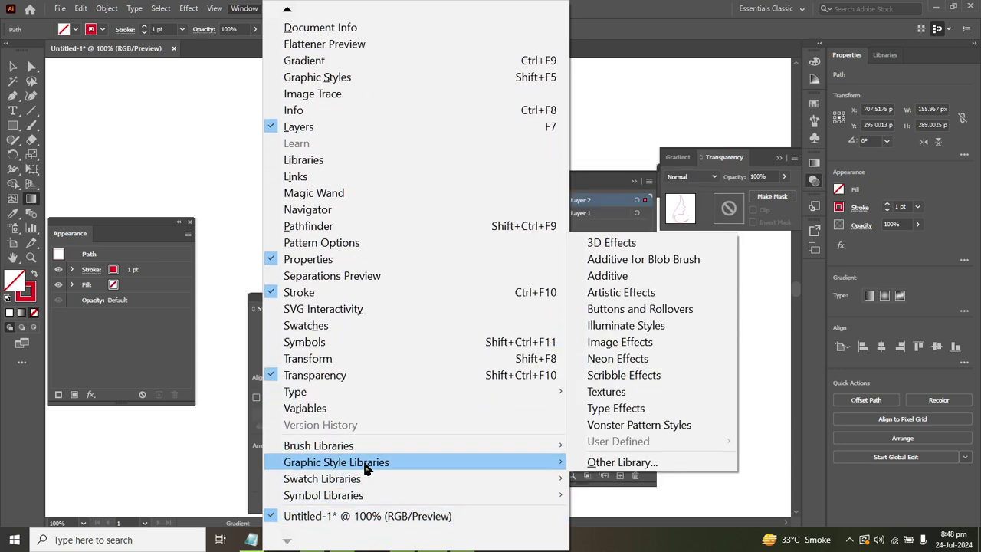
click(640, 310)
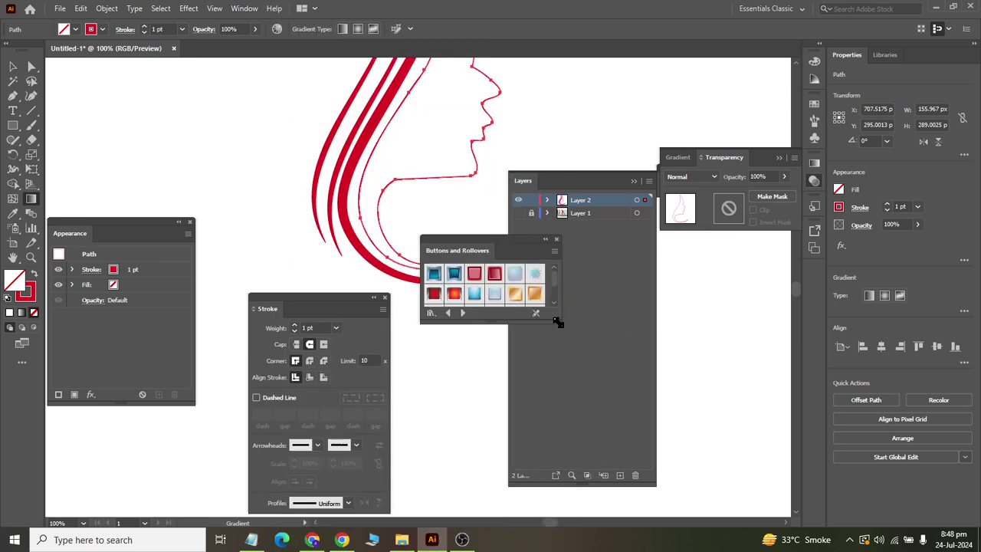
drag(558, 322, 605, 406)
drag(529, 255, 225, 230)
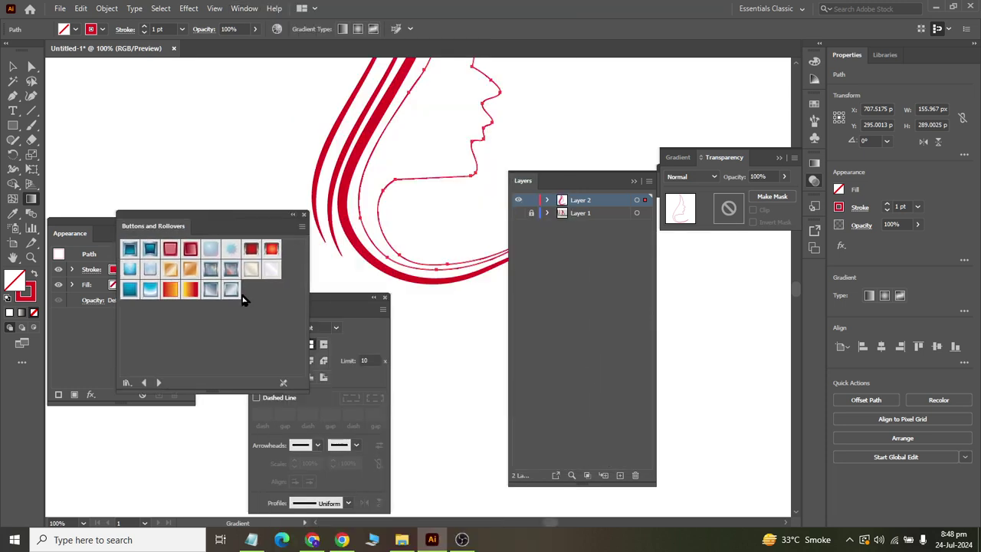
click(157, 383)
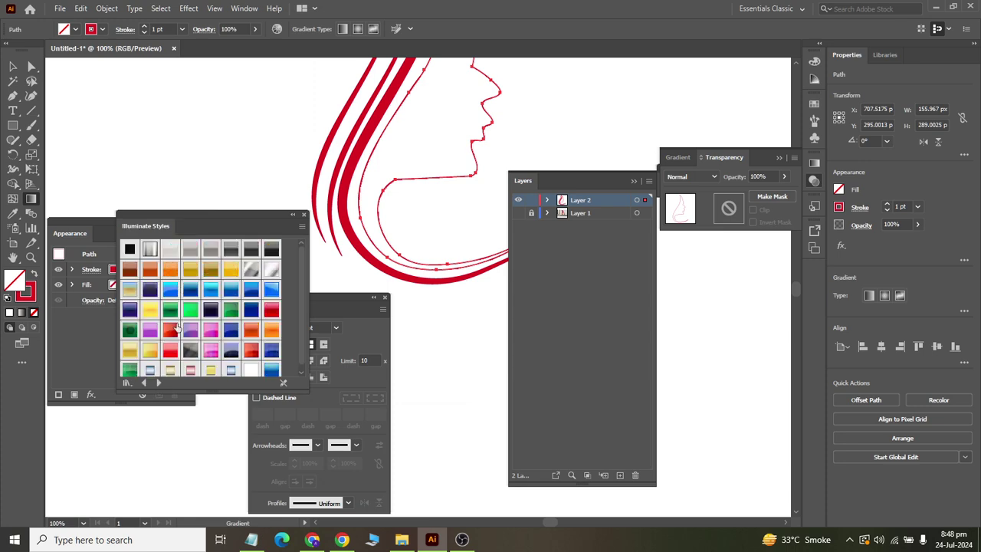
- Try orange and dark aqua Illuminate styles on the face silhouette and settle on the bright blue style with the diagonal gradient
click(272, 329)
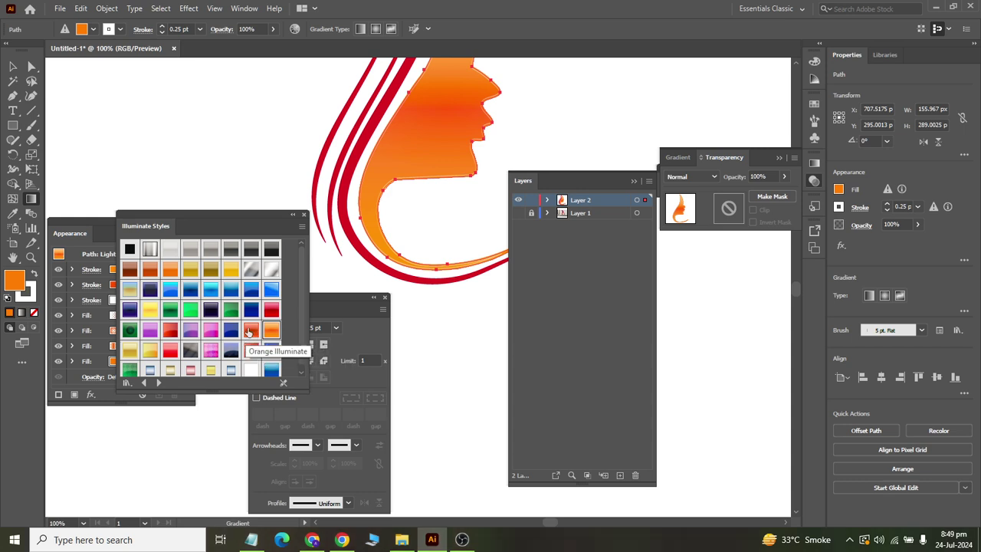
click(271, 289)
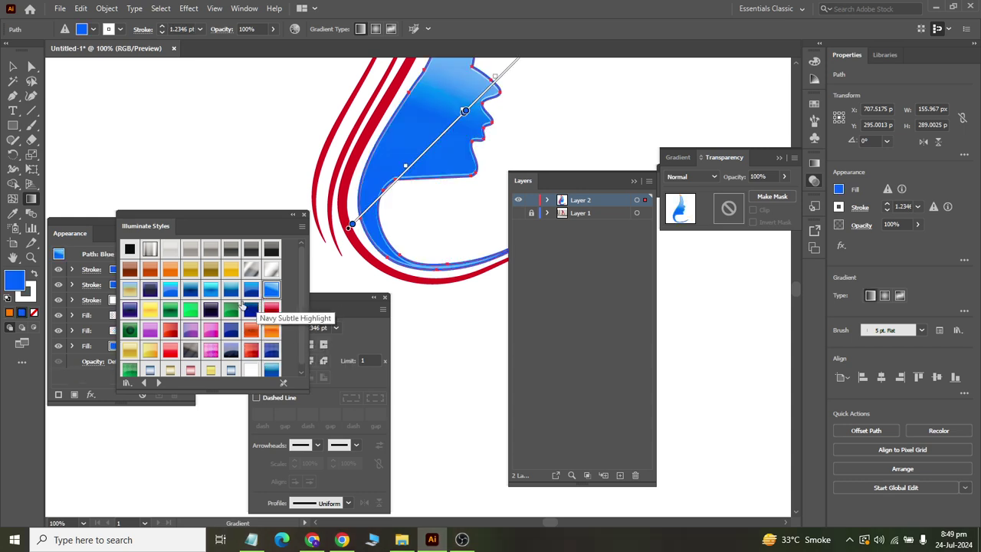
click(231, 289)
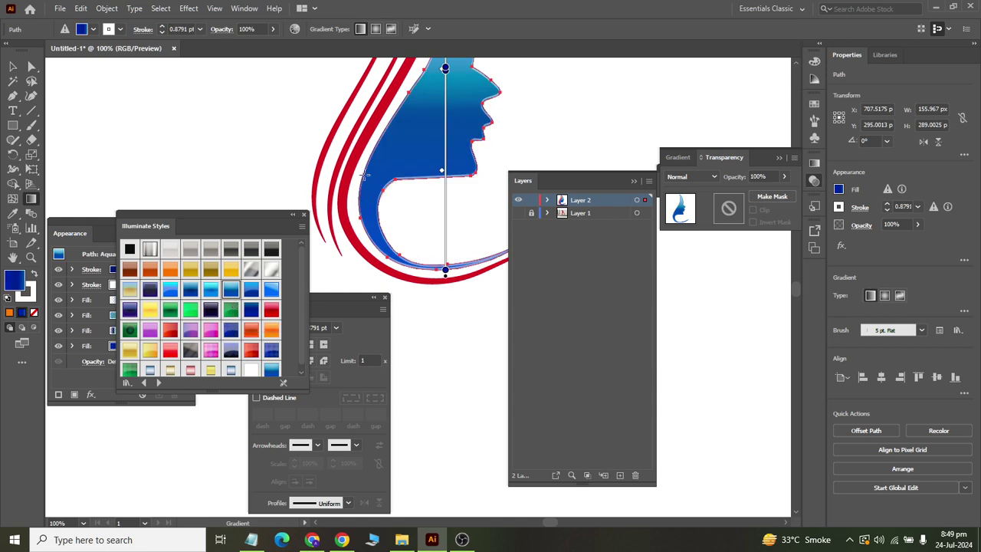
click(271, 289)
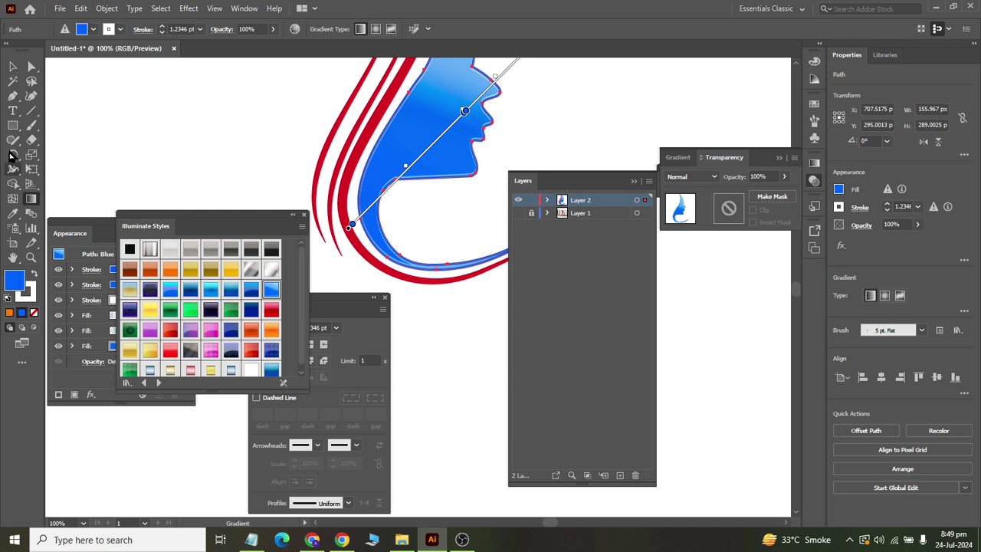
- Set the face silhouette's white stroke to None and deselect the shape
click(93, 28)
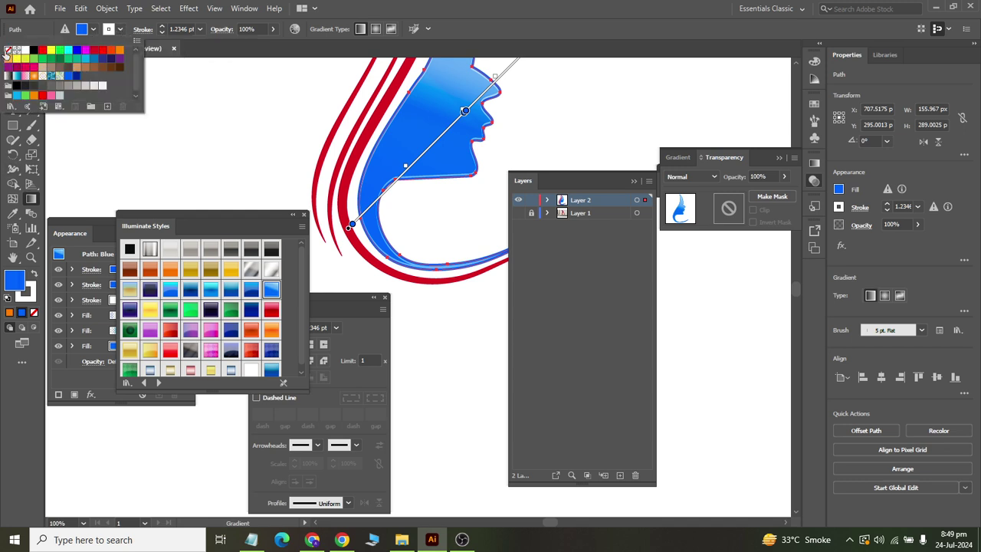
click(7, 49)
click(186, 163)
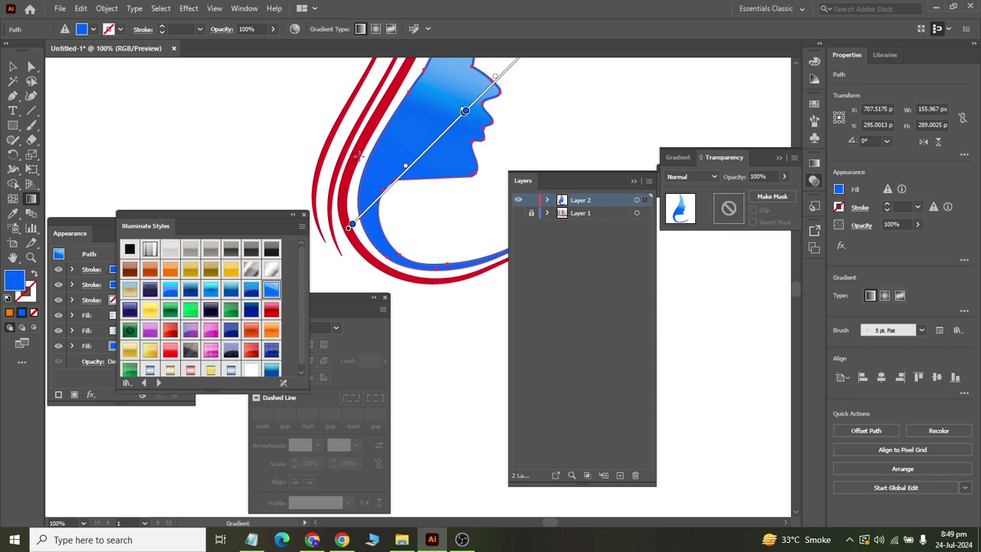
click(12, 67)
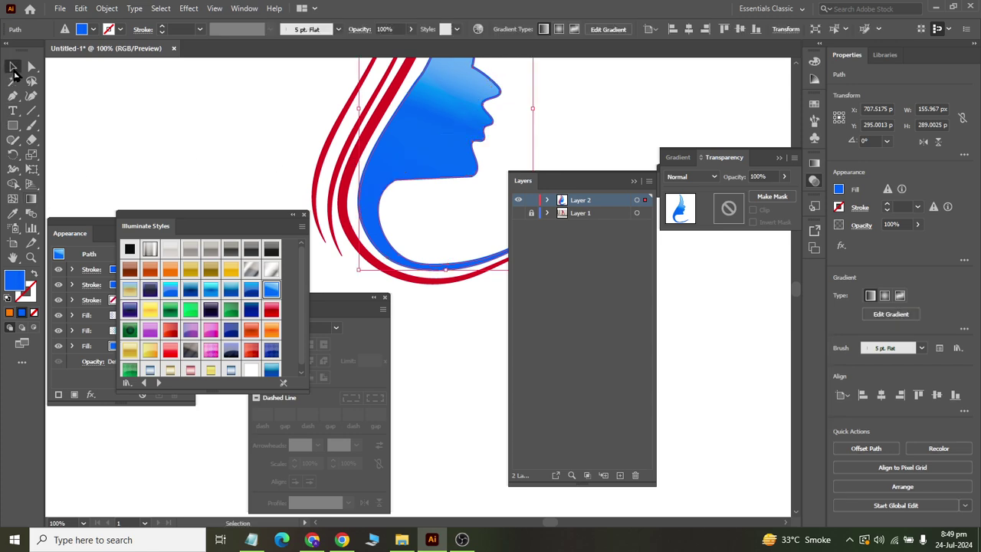
click(265, 183)
scroll(310, 203, down, 1)
scroll(354, 166, up, 2)
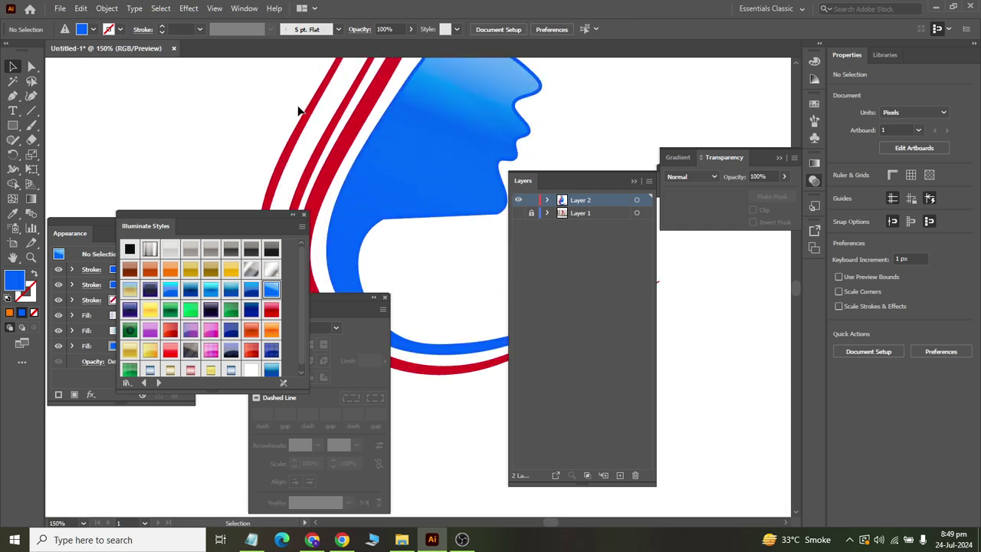
drag(363, 145, 362, 148)
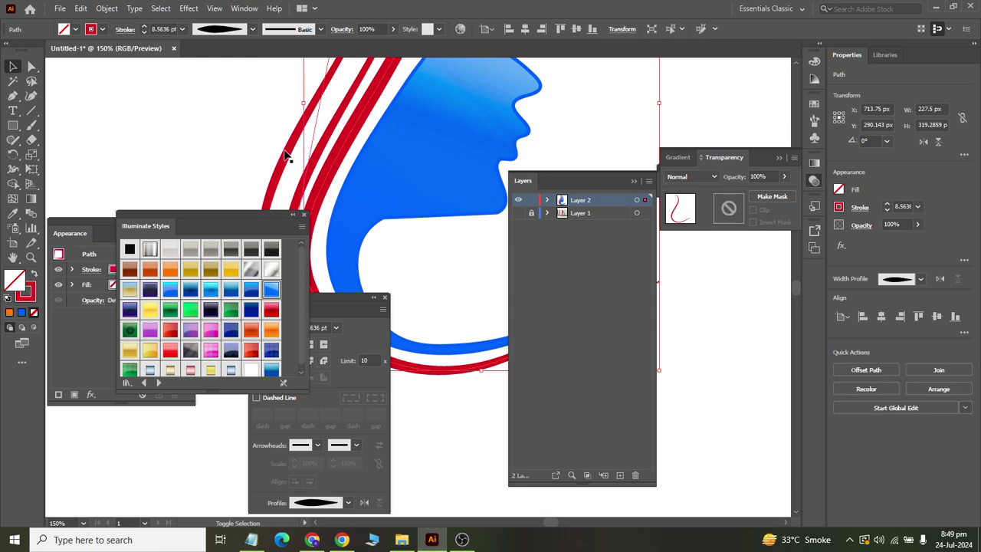
drag(257, 133, 296, 149)
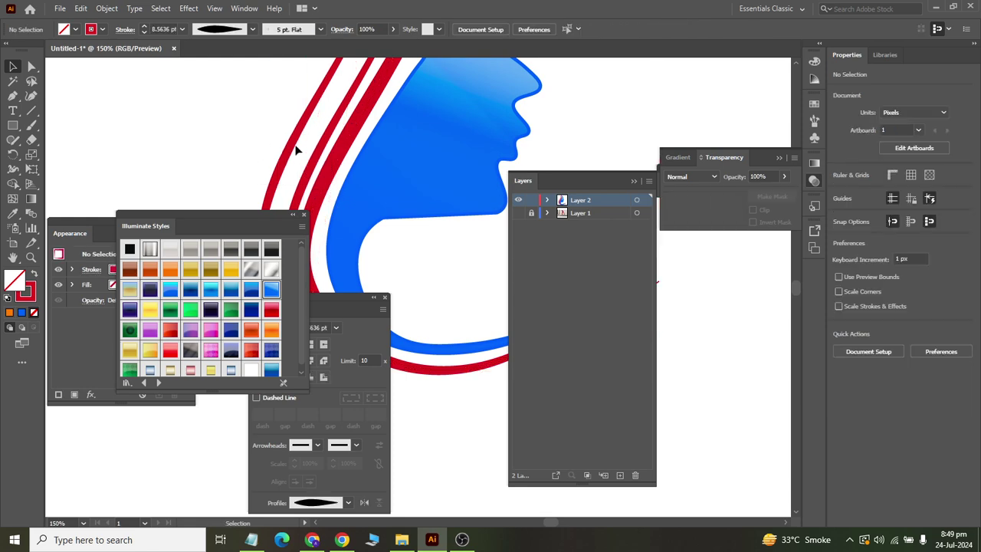
scroll(296, 149, down, 1)
key(super)
click(442, 6)
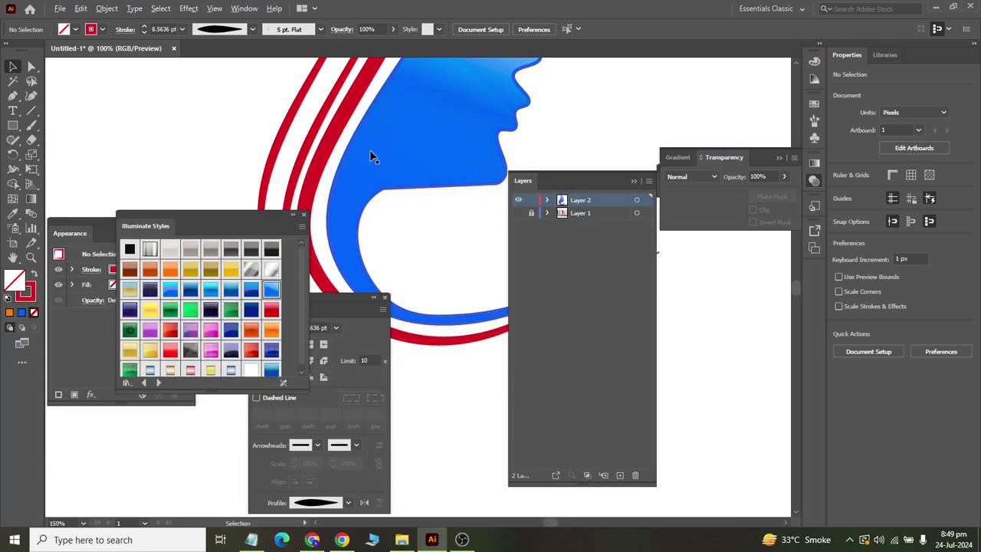
- Nudge the middle hair strand 1 px away from the face and deselect it
scroll(370, 149, down, 3)
scroll(340, 192, up, 3)
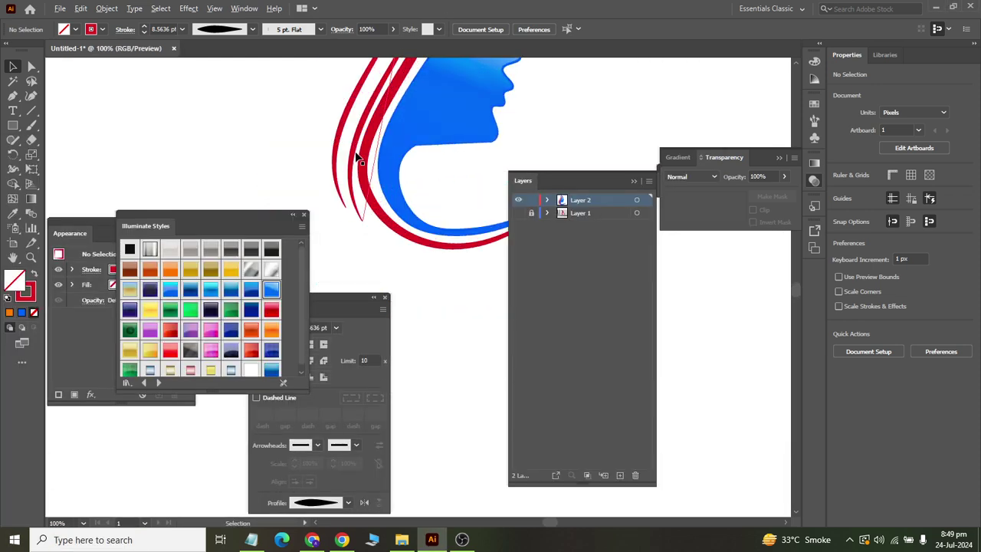
click(363, 218)
key(Left)
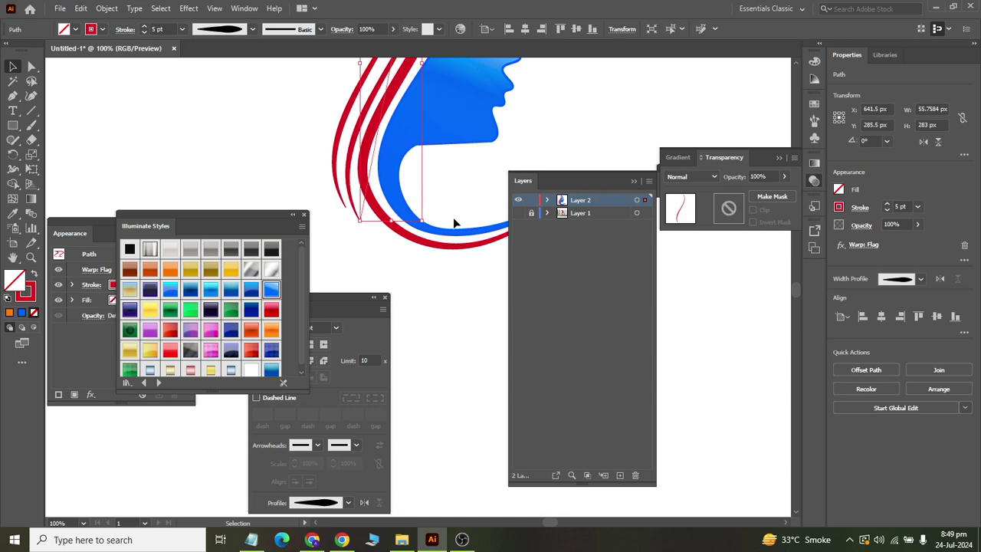
scroll(454, 223, up, 5)
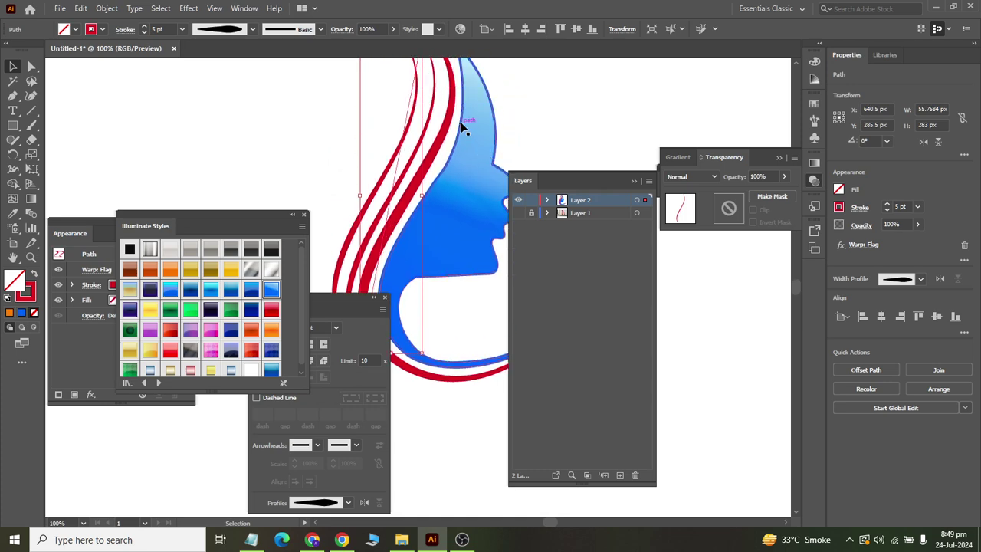
click(383, 114)
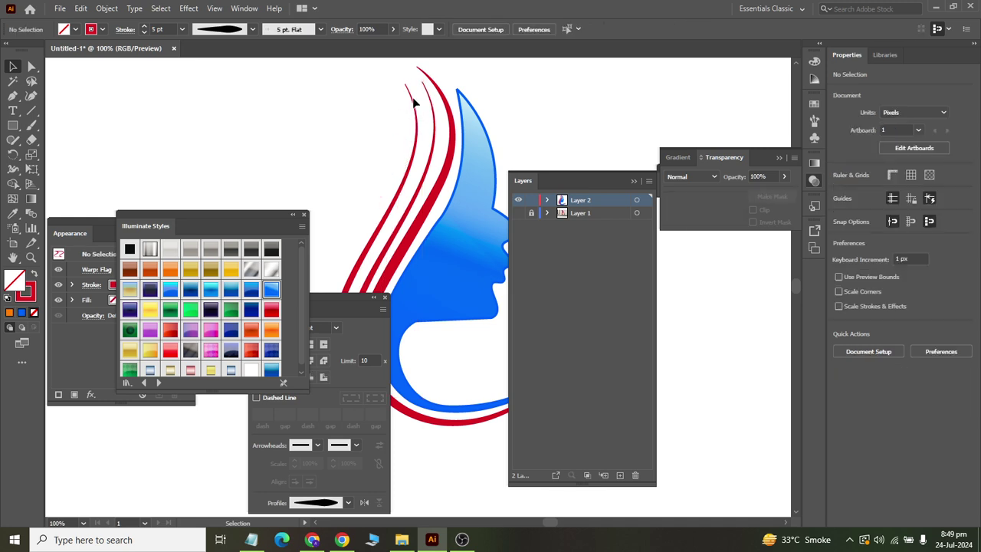
- Select the three red hair strands together and expand their appearance into filled shapes
drag(415, 111, 454, 109)
key(ctrl+z)
click(331, 87)
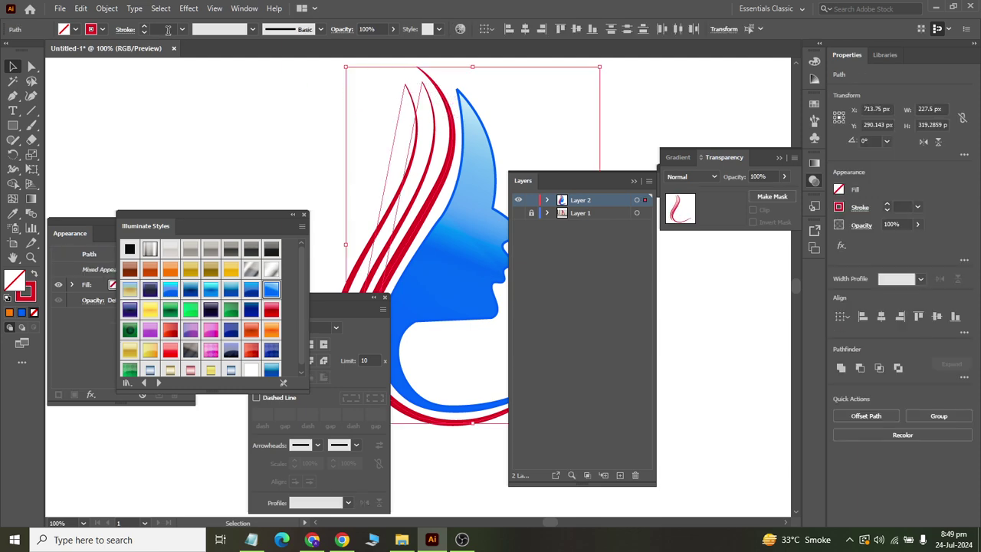
click(107, 7)
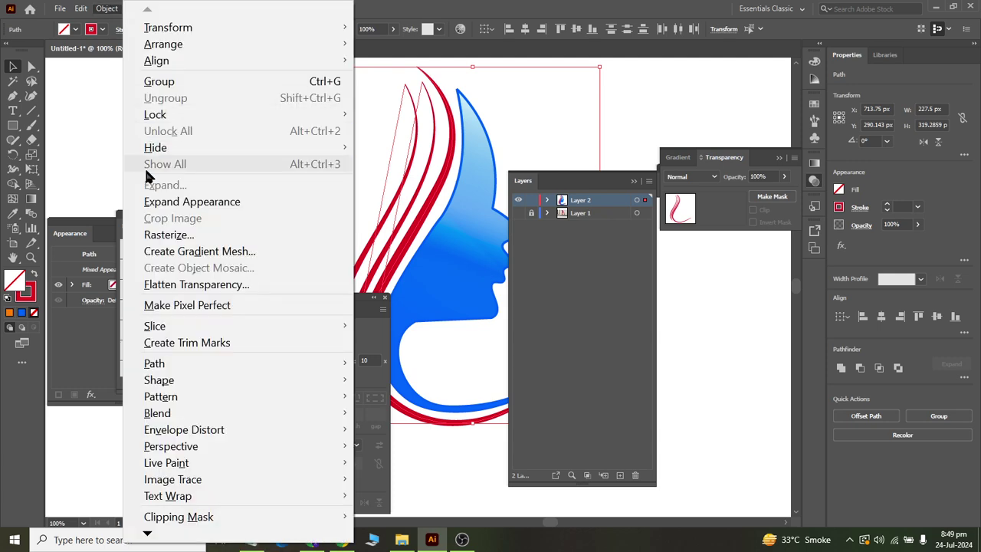
click(142, 178)
click(106, 8)
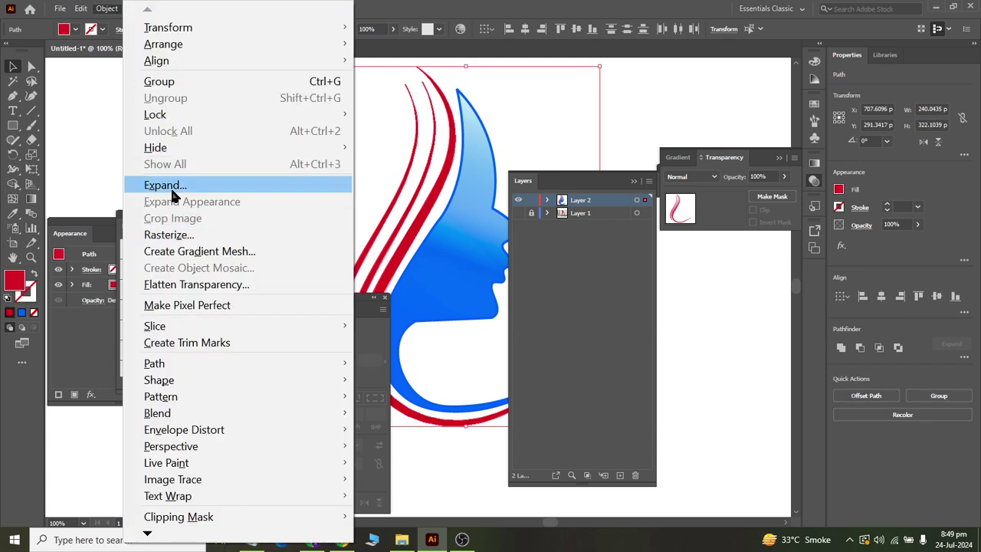
key(Escape)
scroll(488, 215, down, 3)
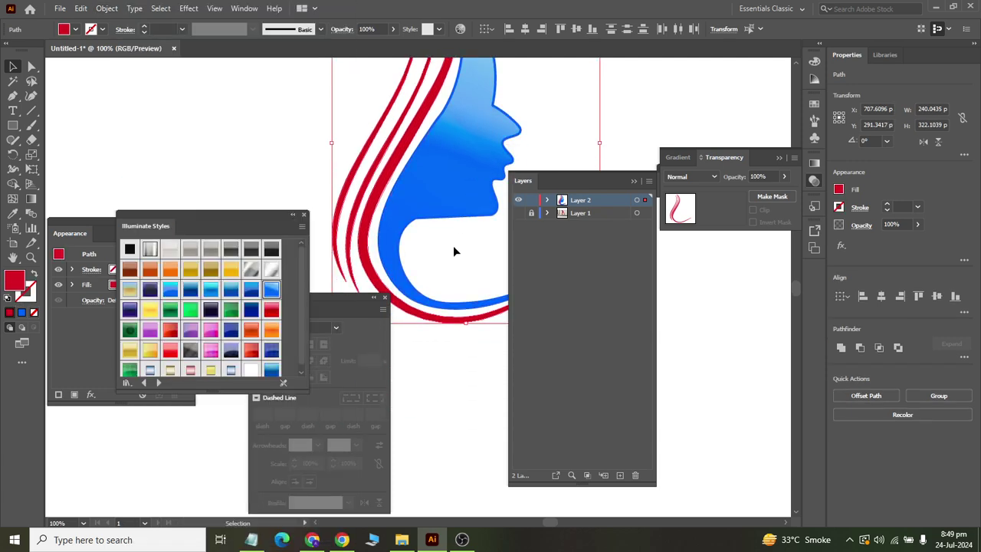
- Apply the bright aqua-blue Illuminate style to the thick strand nearest the face and to the outermost hair strand
click(463, 365)
click(399, 297)
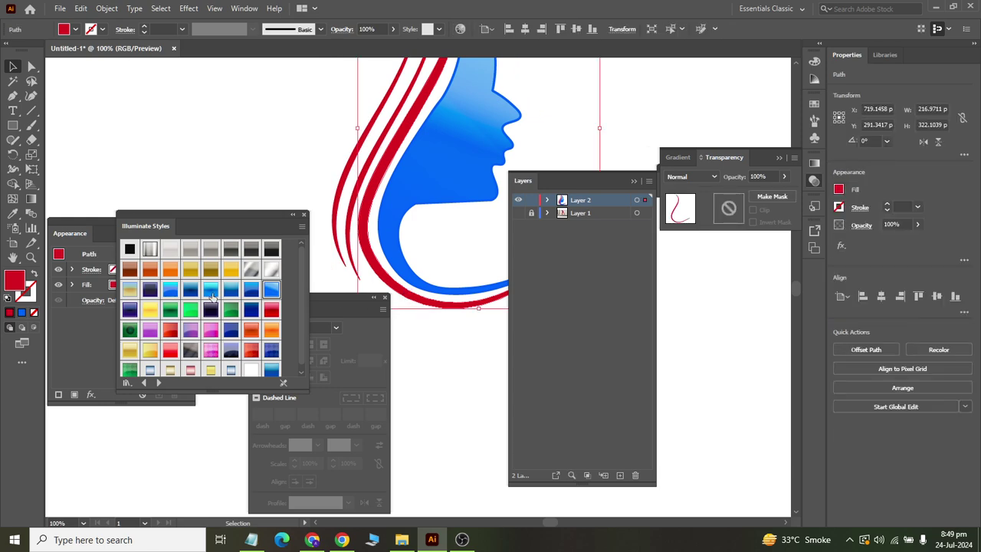
click(211, 293)
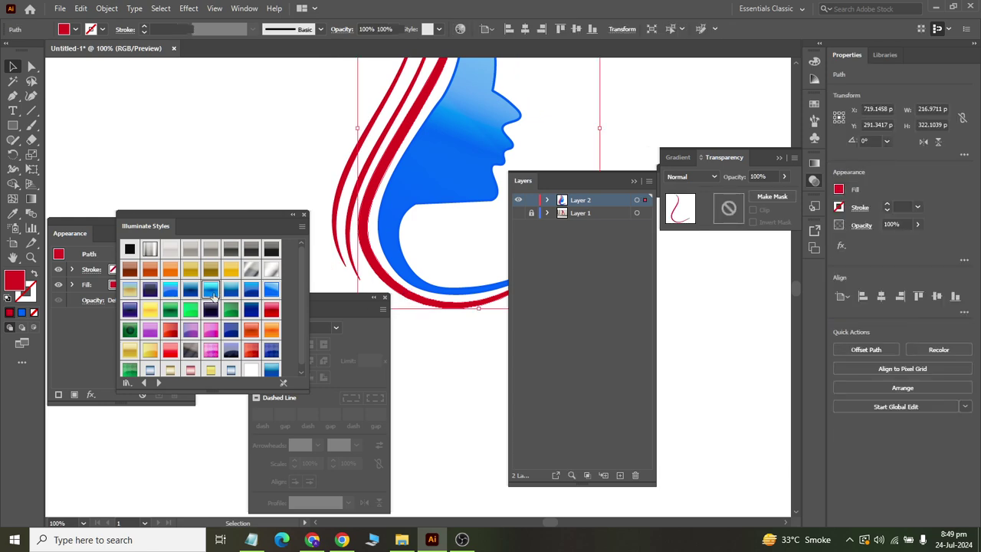
click(339, 215)
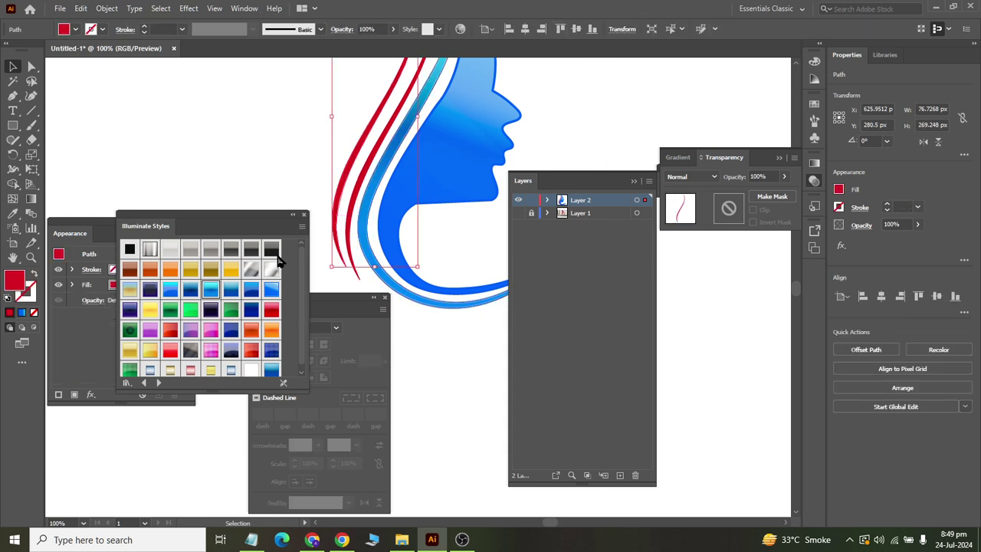
click(209, 292)
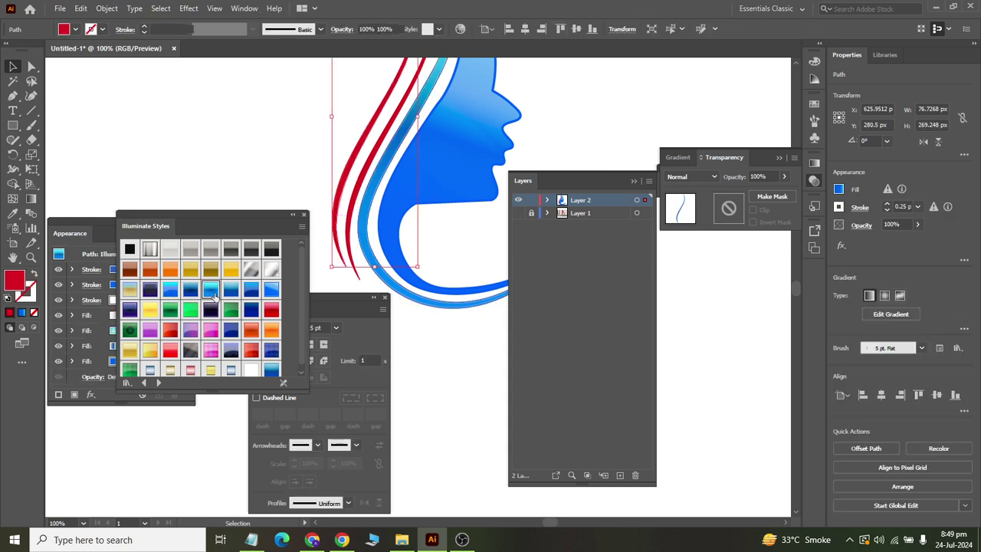
- Apply a blue Illuminate style to the remaining red middle hair strand
click(441, 321)
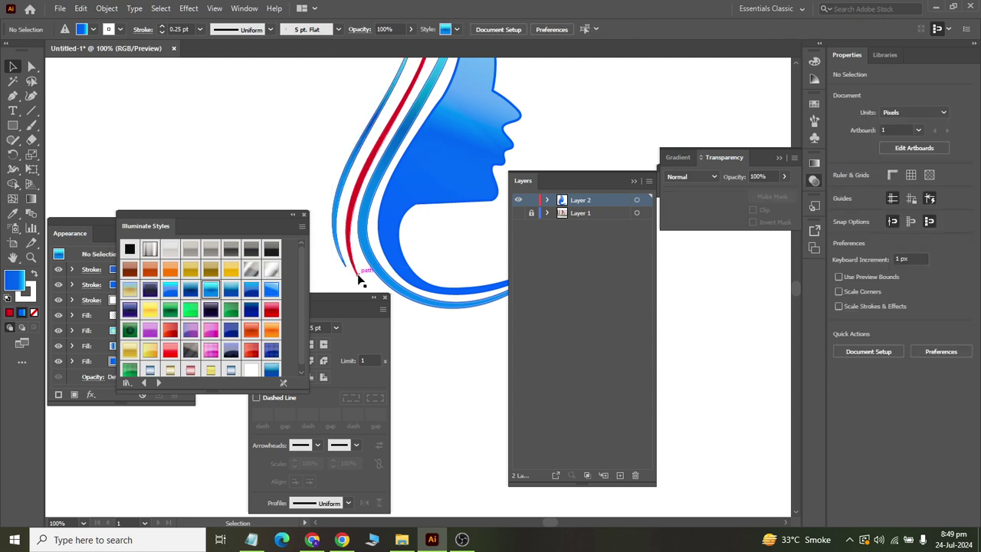
click(353, 276)
click(251, 289)
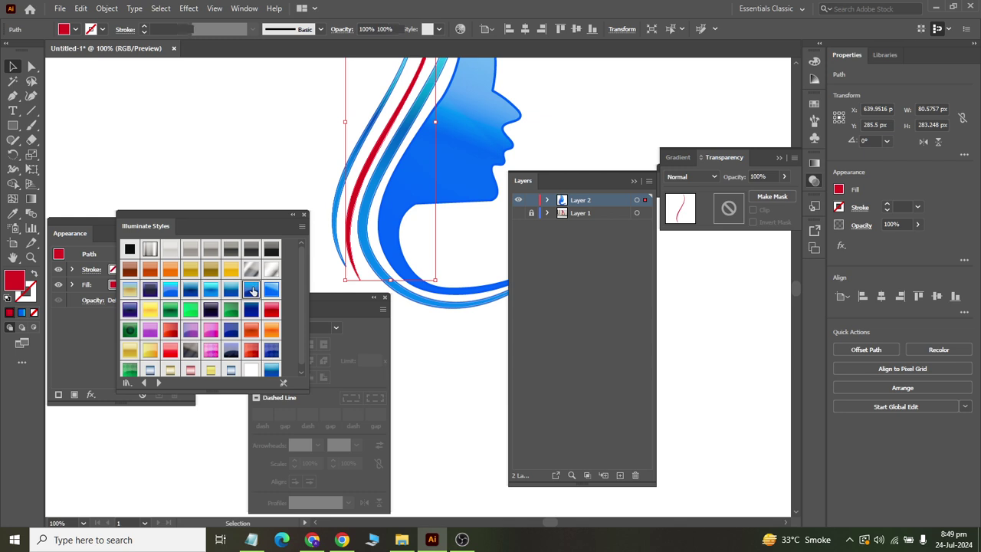
- Deselect the middle hair strand and examine the coloured face and hair strands on the whole artboard and up close
click(457, 376)
key(ctrl+minus)
key(ctrl+minus)
key(ctrl+minus)
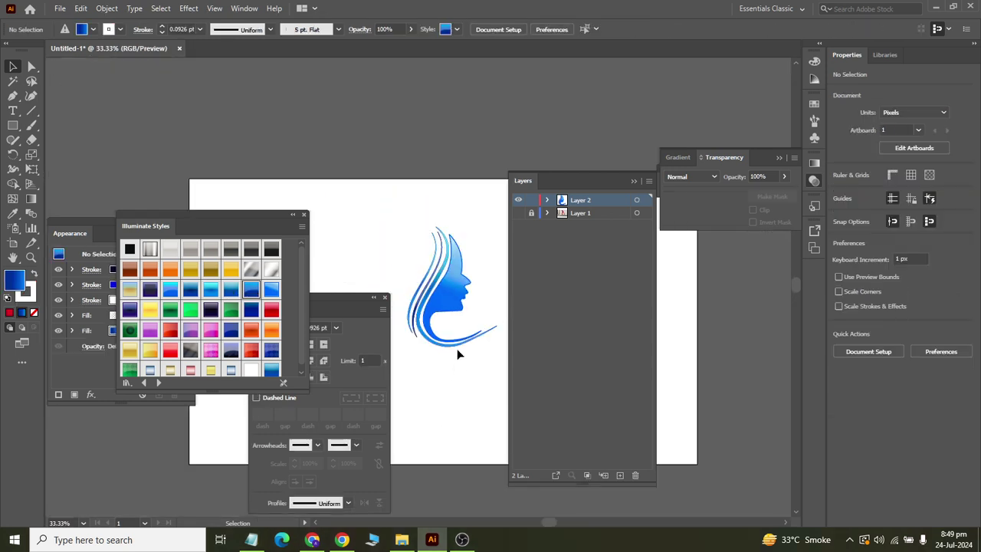
scroll(459, 345, down, 1)
key(ctrl+plus)
key(ctrl+plus)
key(ctrl+plus)
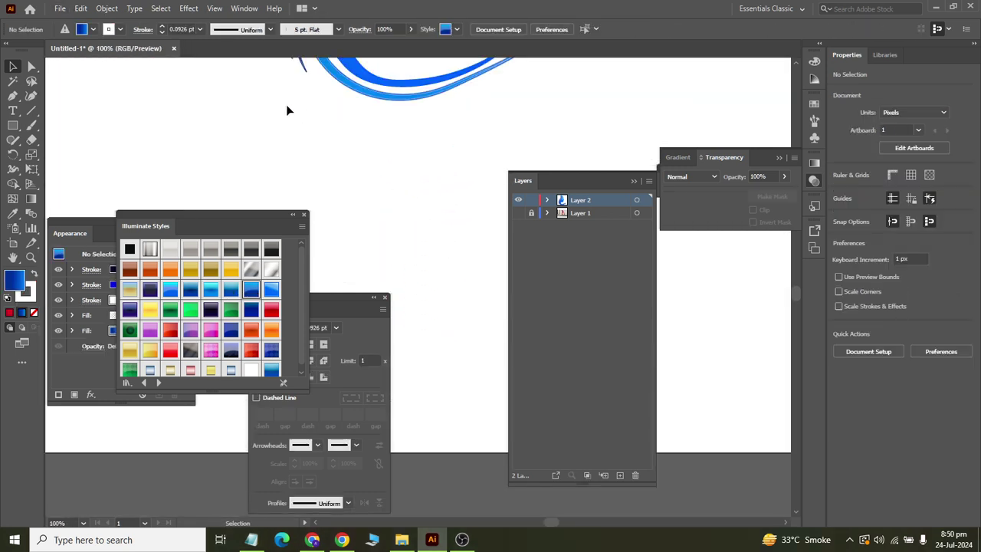
- Select all the face and hair strand paths, set their stroke to None, and deselect them
scroll(306, 115, up, 5)
key(ctrl+a)
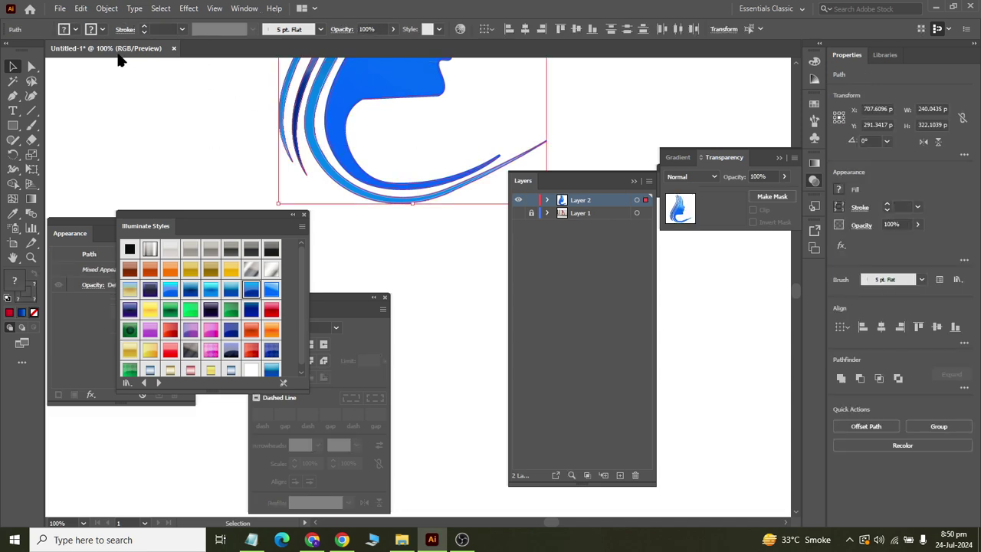
click(102, 29)
click(171, 130)
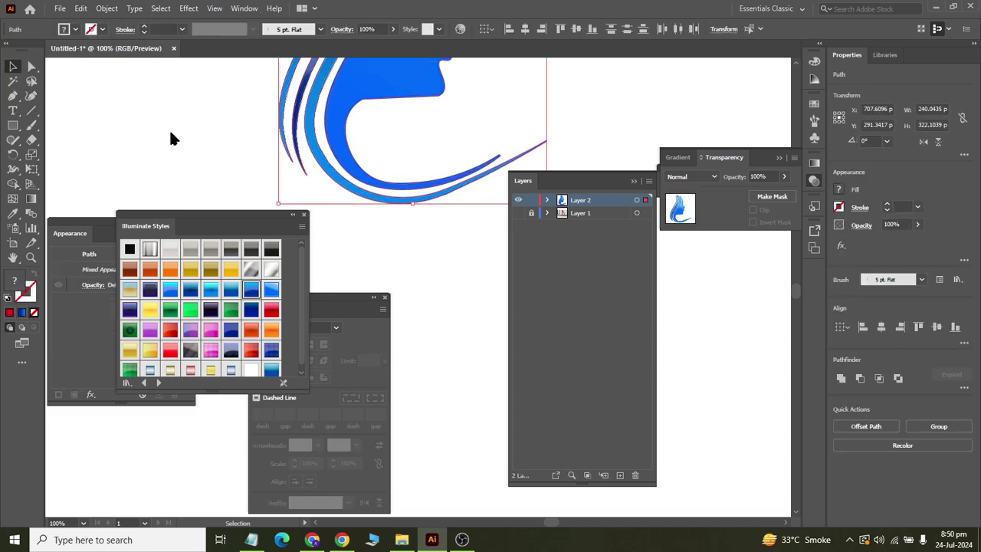
click(173, 127)
scroll(357, 176, up, 2)
key(ctrl+minus)
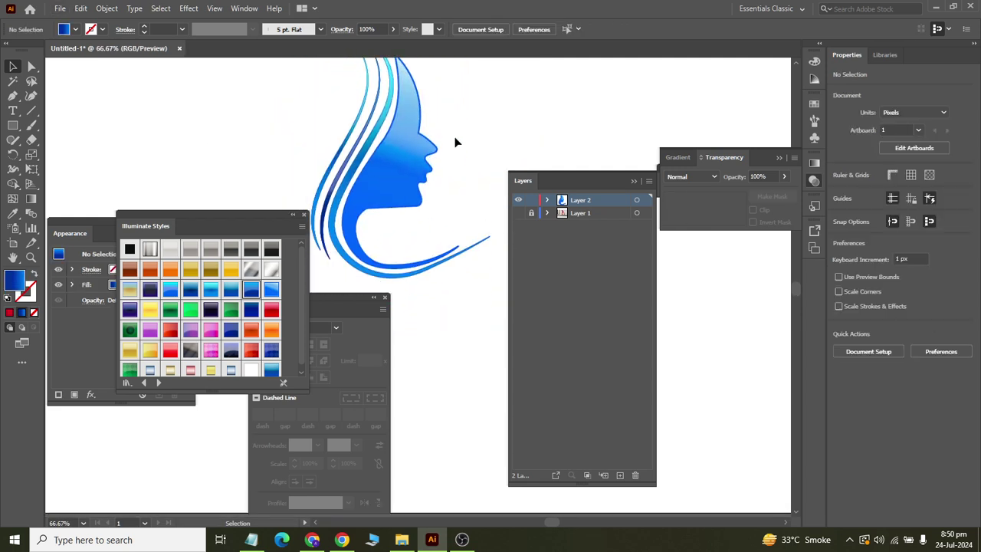
scroll(455, 141, down, 1)
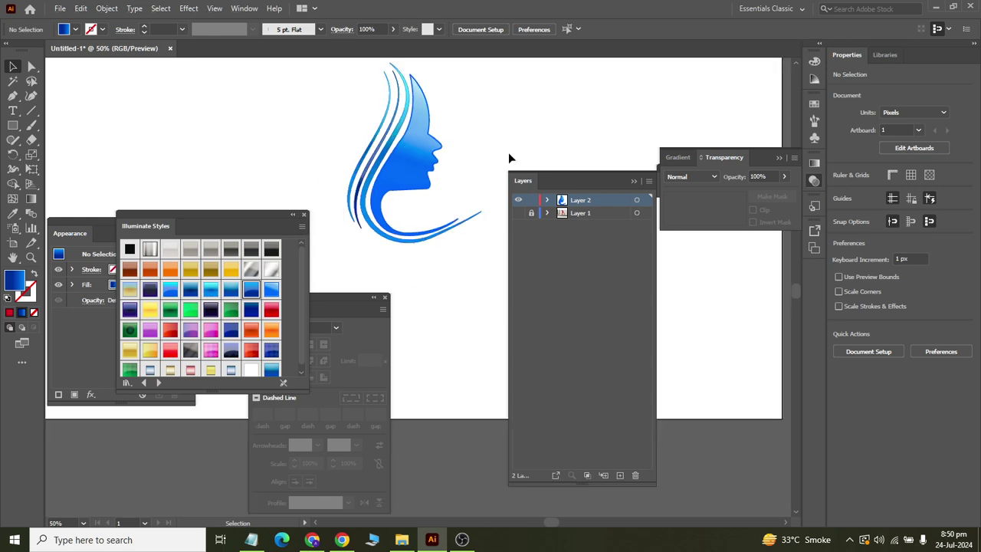